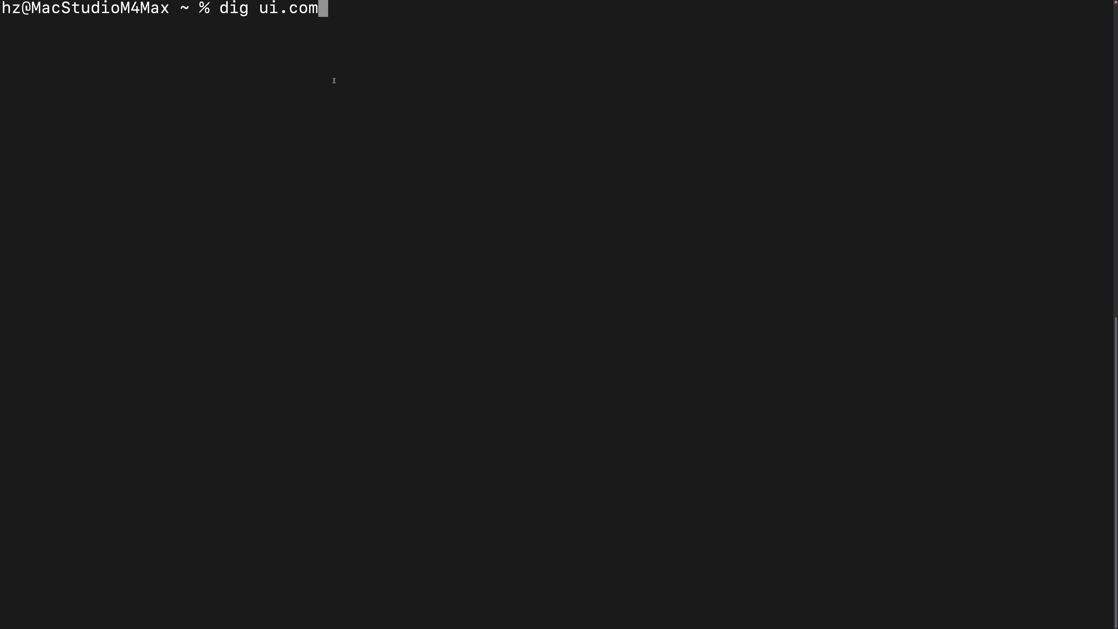
- Resolve ui.com with dig, clear the screen, then reverse-resolve 8.8.8.8 with host
key("Return")
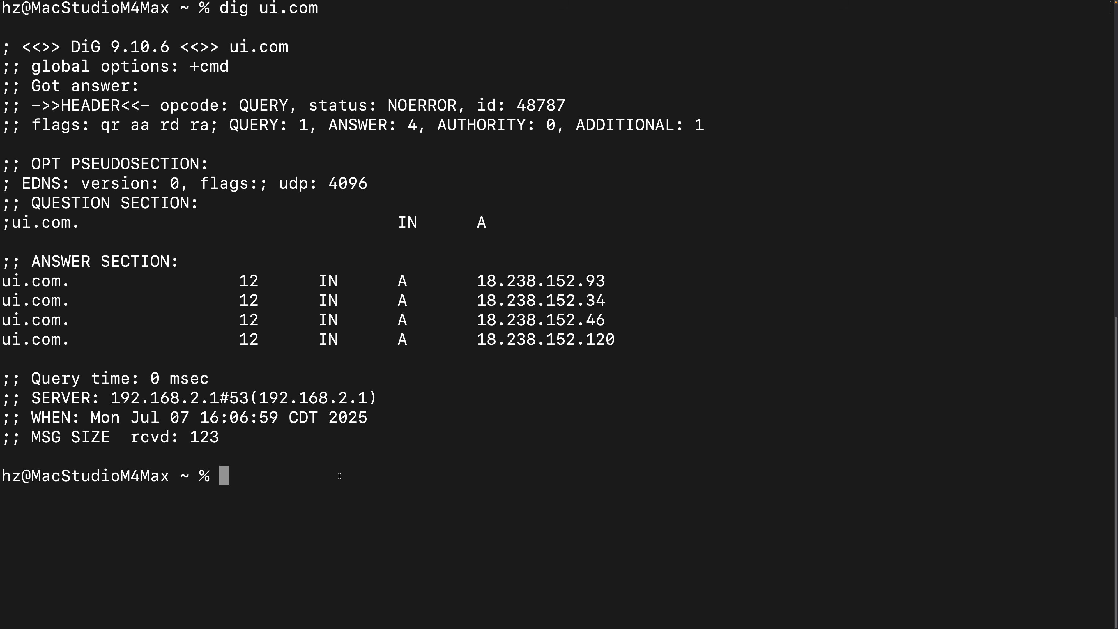
key("ctrl+l")
type("host ")
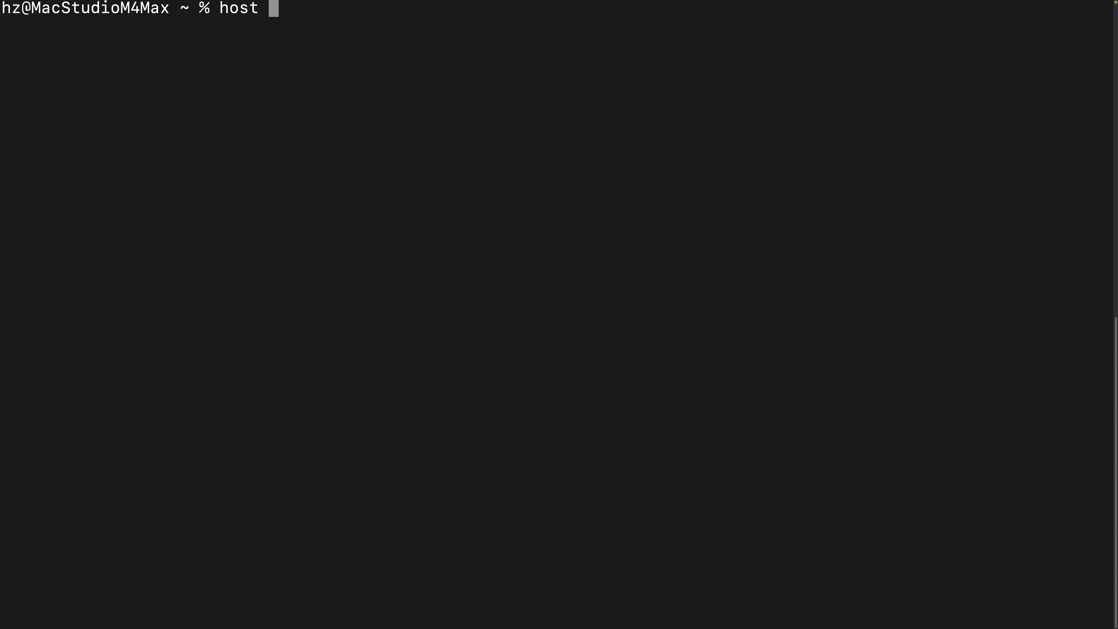
type("8.8.8.8")
key("Return")
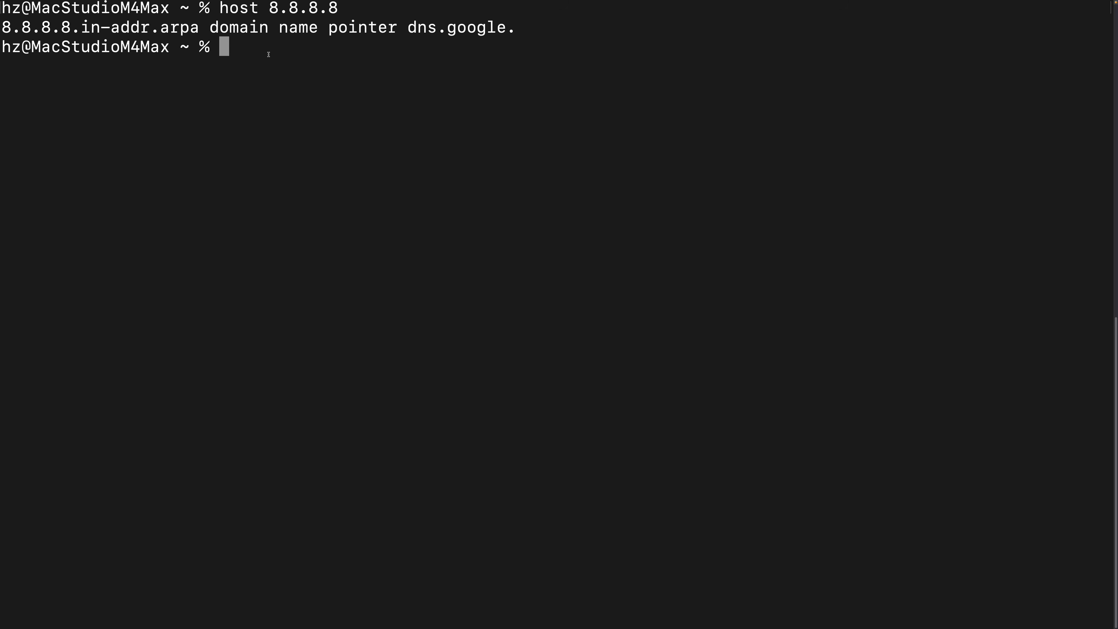
- Reverse-resolve 8.8.8.8 to dns.google with nslookup and dig -x
type("nslookup 8.8.8.8")
key("Return")
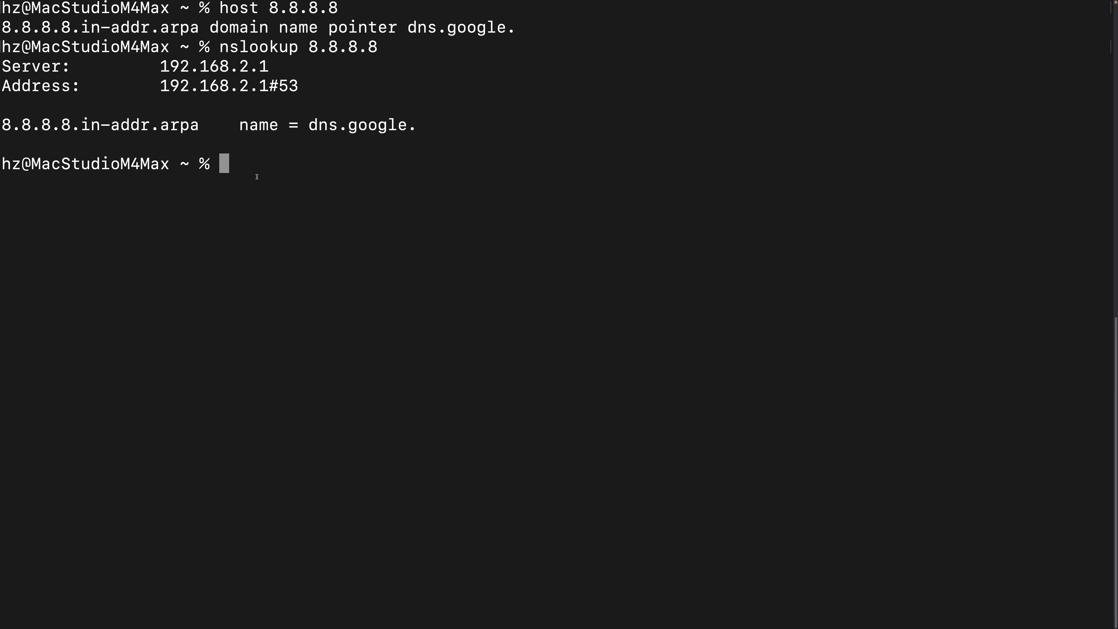
type("dig -x 8.8.8.8")
key("Return")
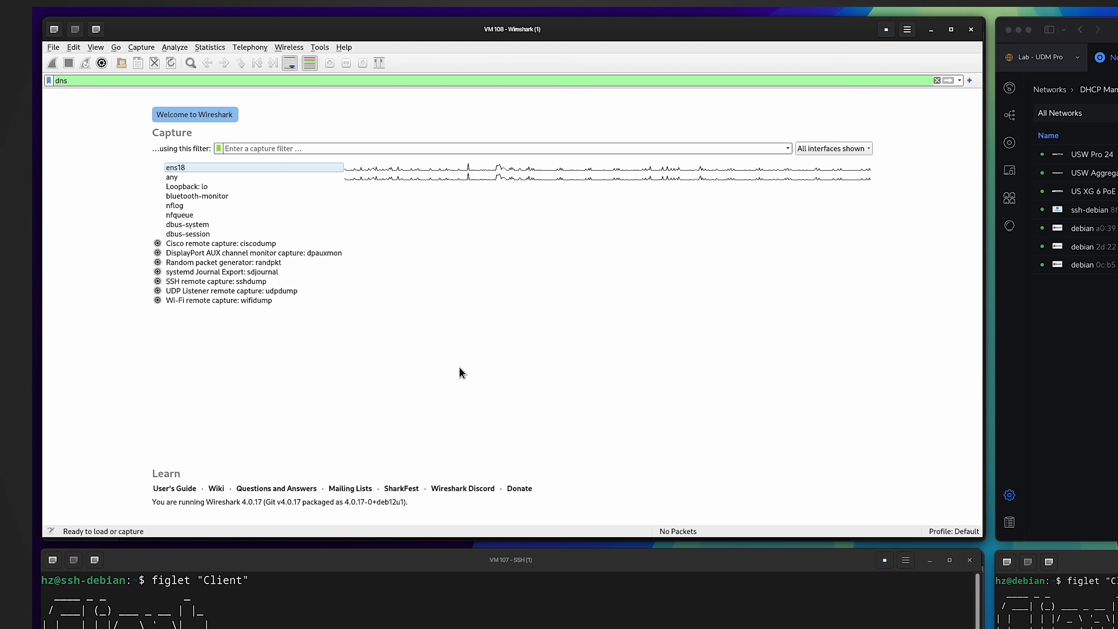
- Start a dns-filtered live capture on ens18, then return to the Debian VM's terminal
left_click(208, 168)
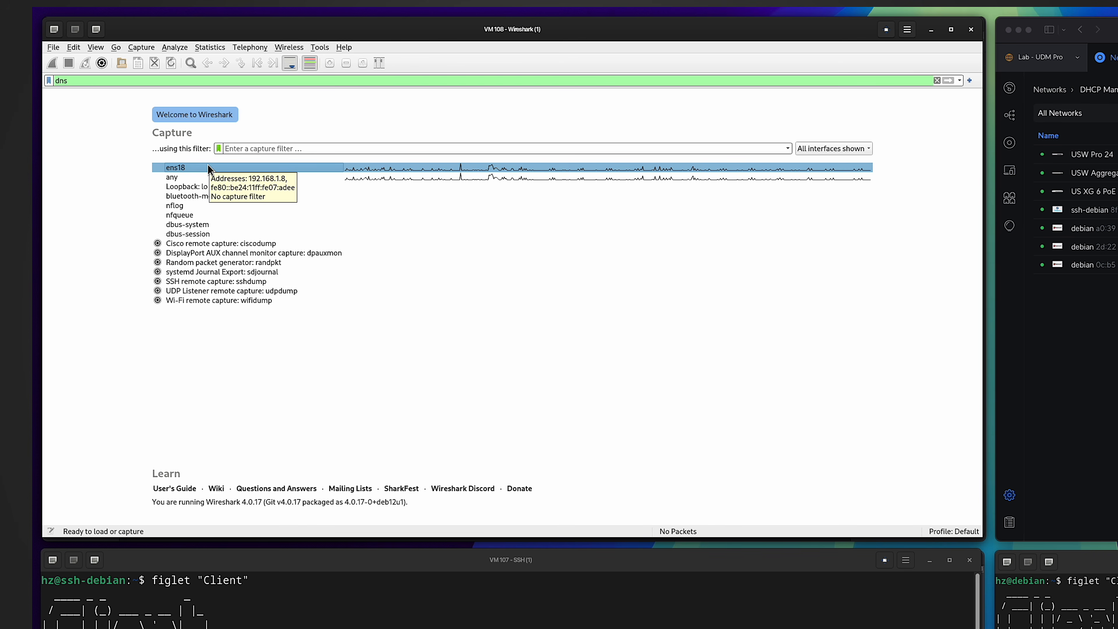
double_click(208, 168)
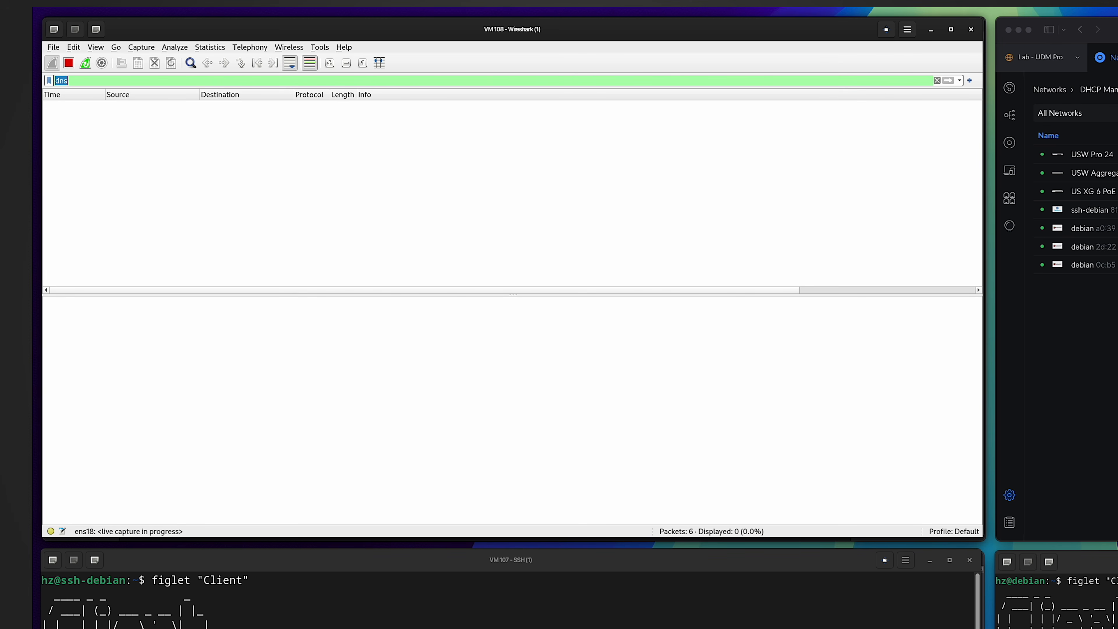
left_click(546, 624)
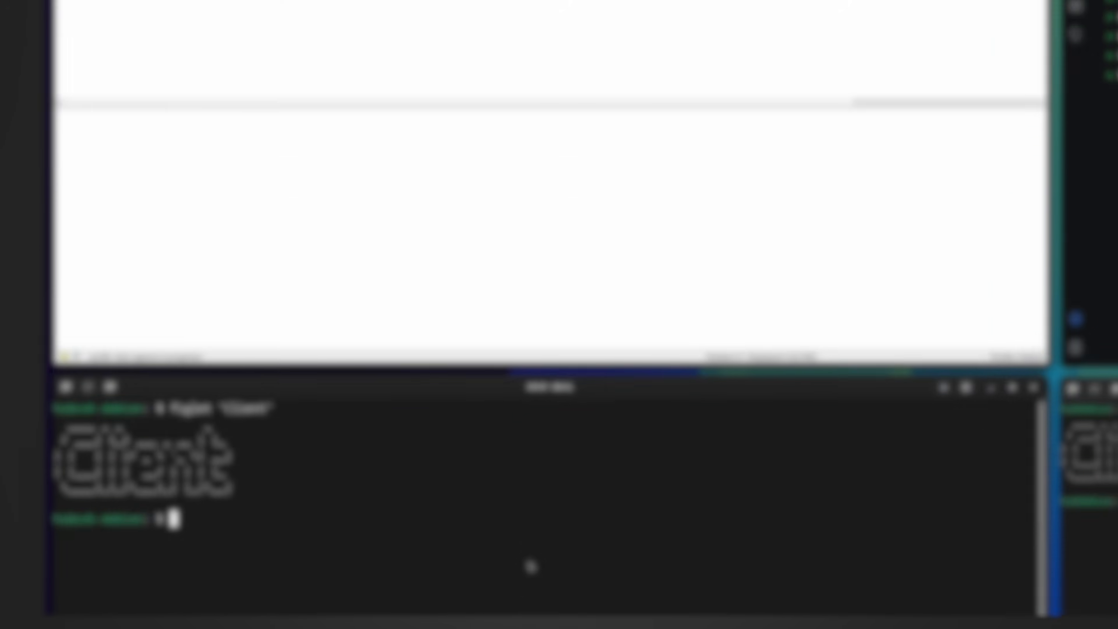
- List the VM's IPv4 address with ip -4 a and reverse-resolve 192.168.1.123 with dig -x
type("ip -4 a")
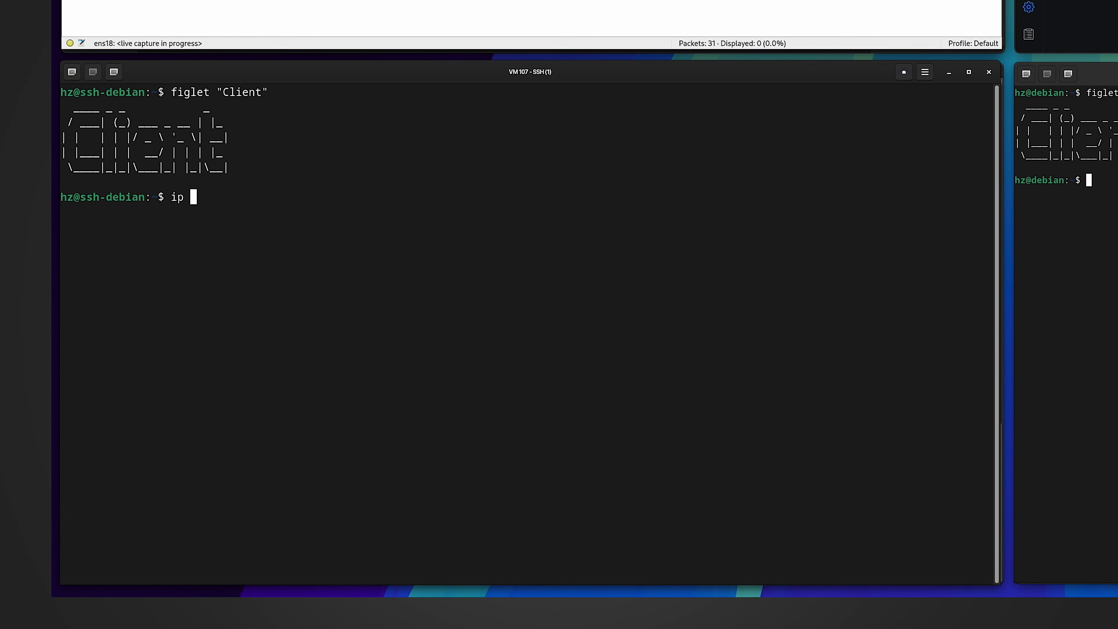
key("Return")
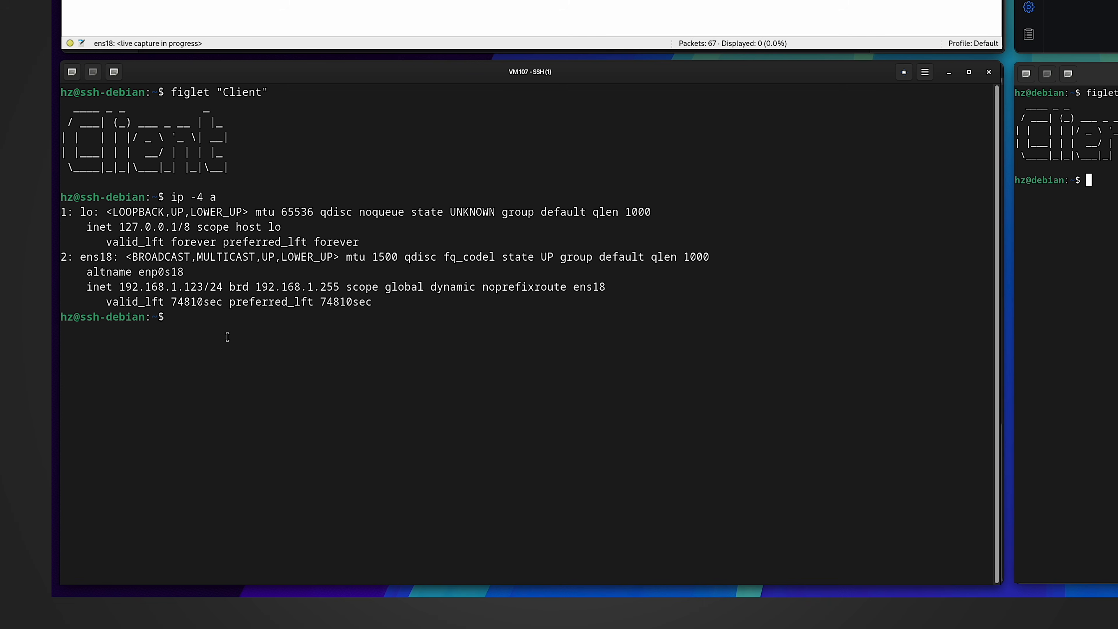
type("dig -x 192.168.1.123")
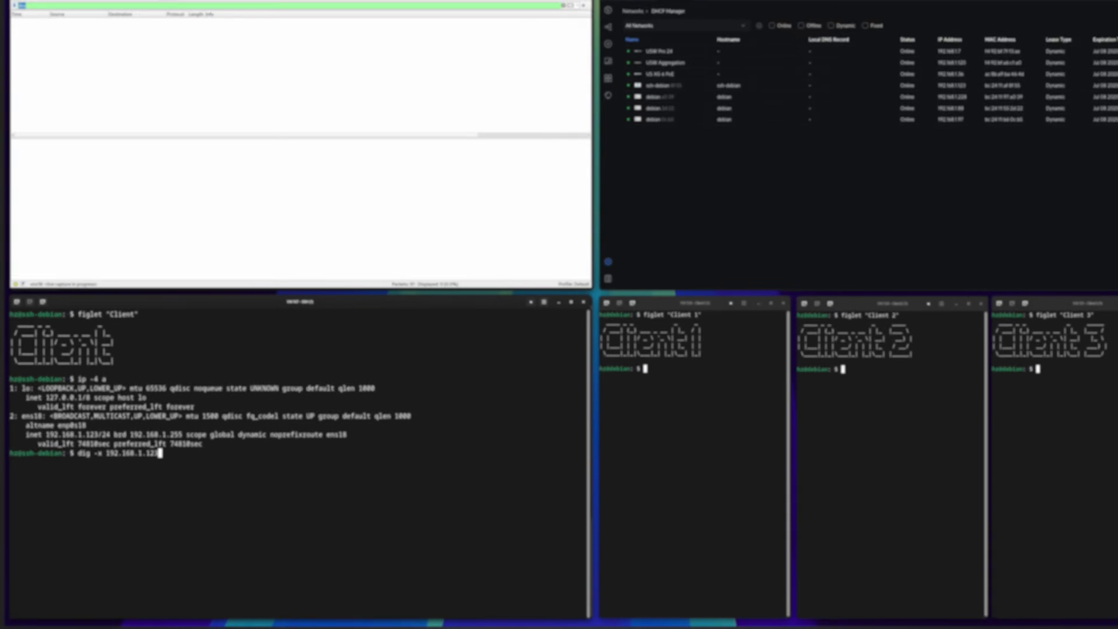
key("Return")
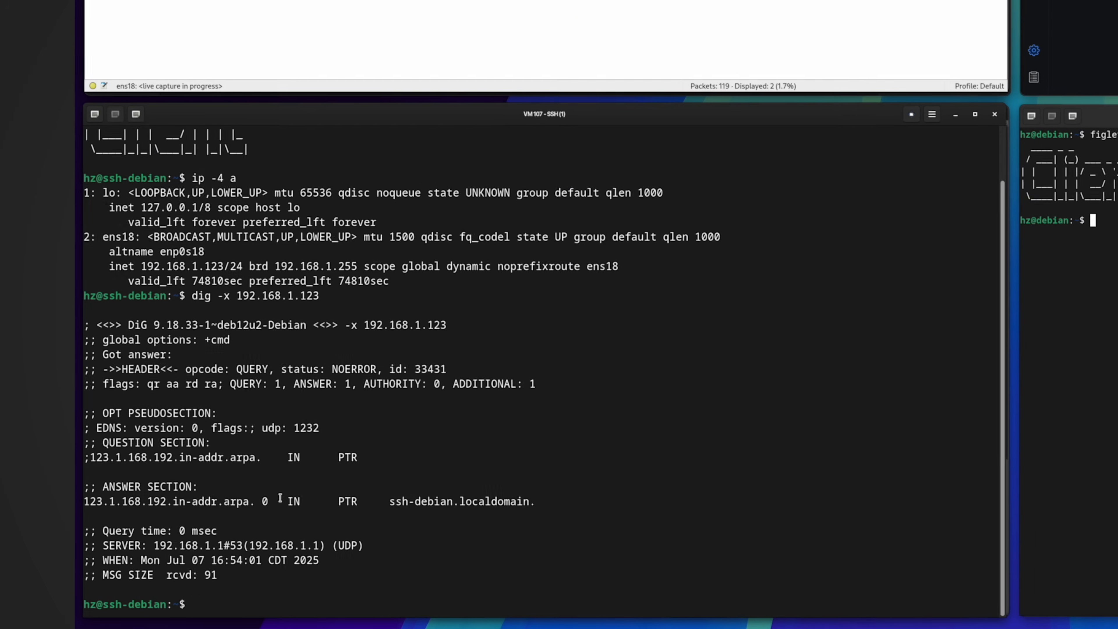
- Highlight the PTR answer line, its 123.1.168.192.in-addr.arpa name and IN class
left_click_drag(544, 502, 90, 502)
left_click(249, 499)
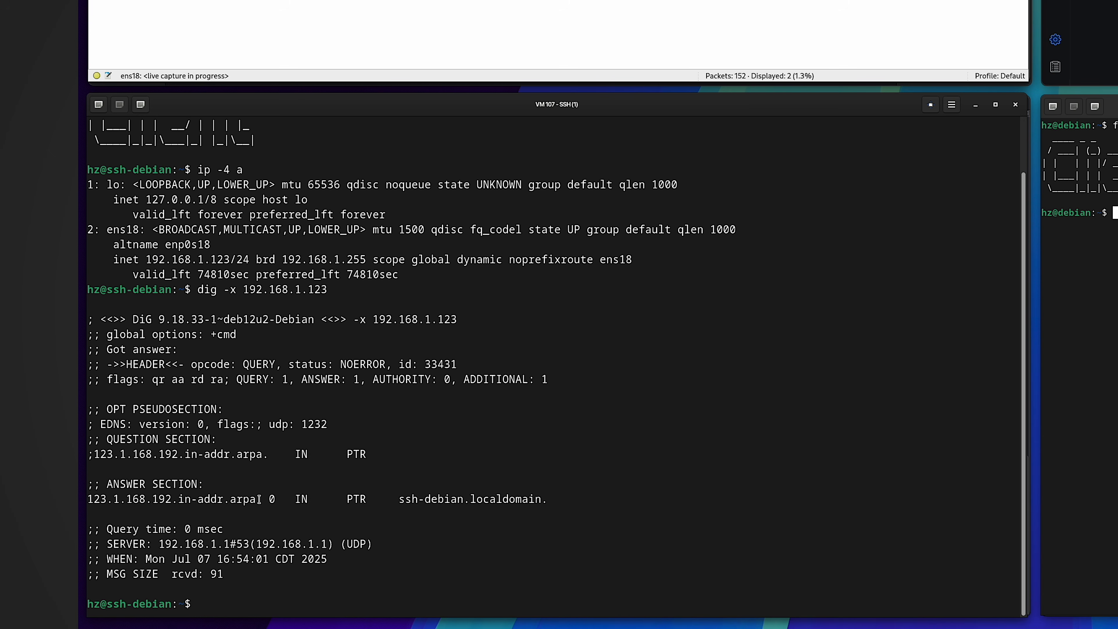
left_click_drag(261, 499, 88, 499)
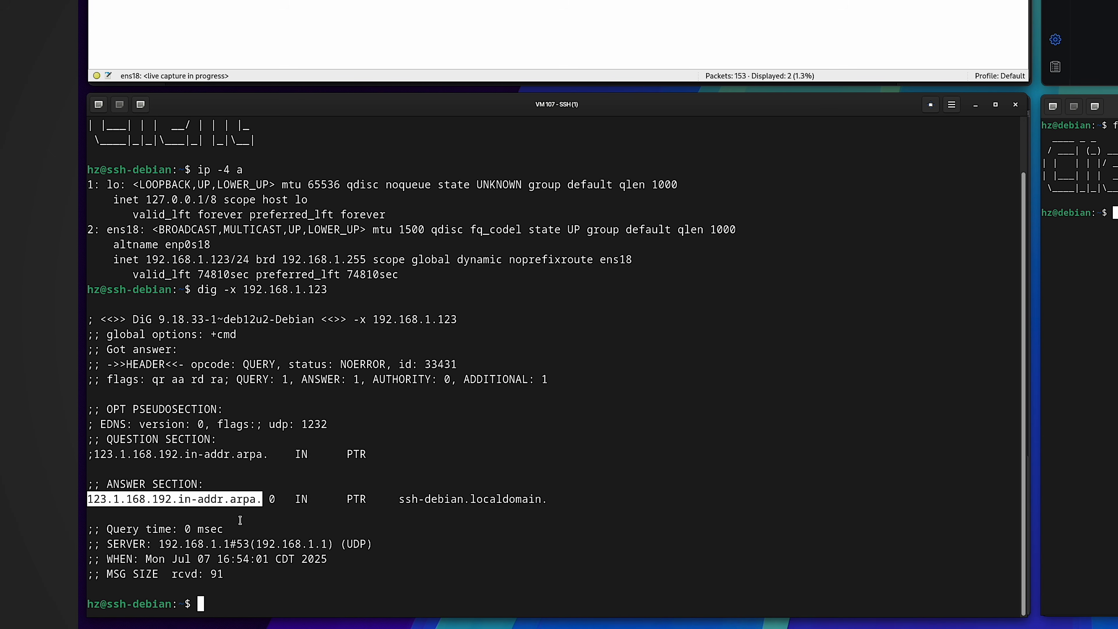
left_click_drag(295, 502, 549, 499)
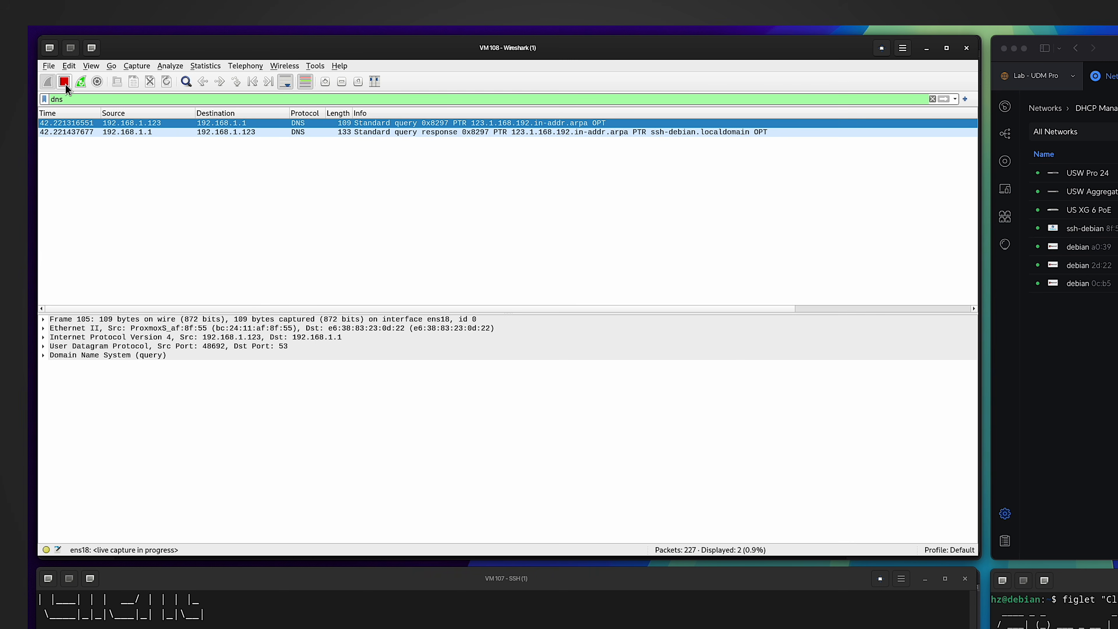
- Stop the capture and expand the query packet's 123.1.168.192.in-addr.arpa query entry
left_click(64, 82)
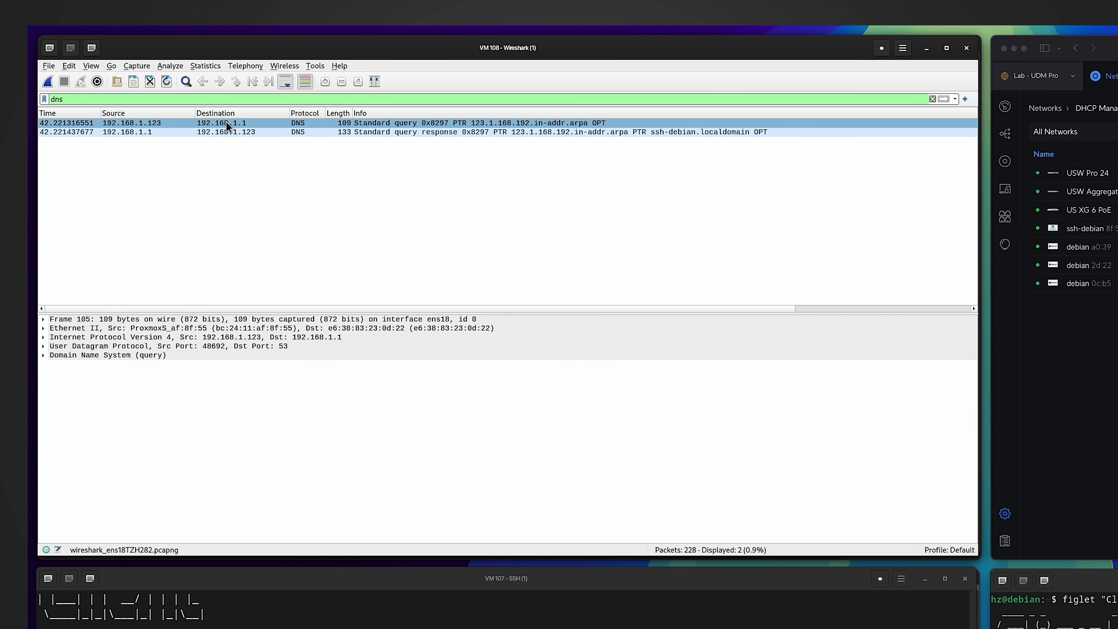
left_click(307, 127)
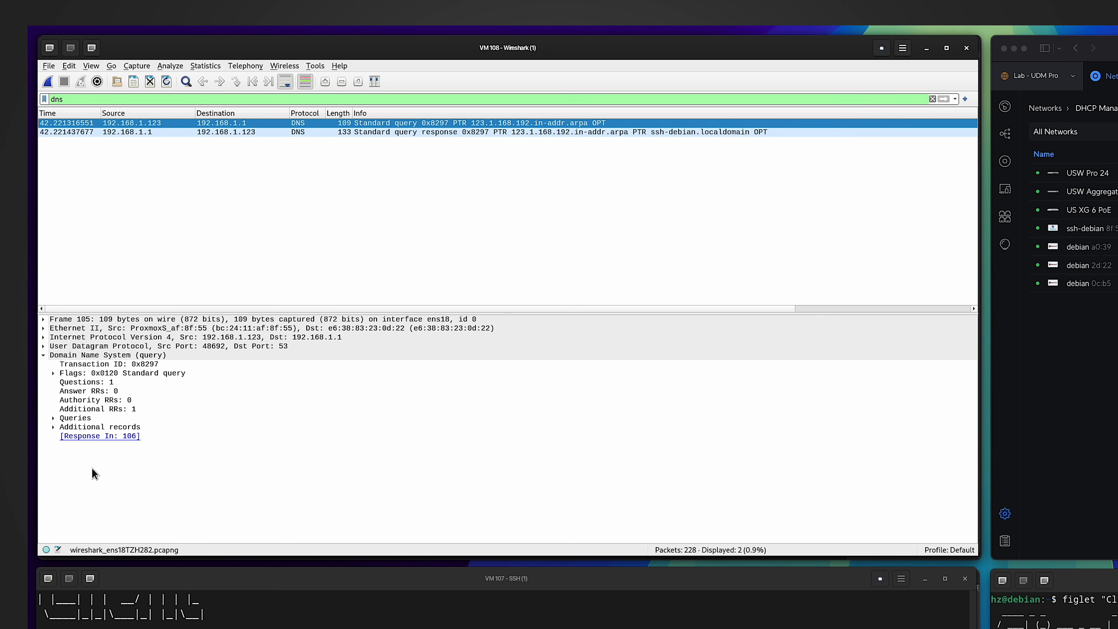
left_click(53, 418)
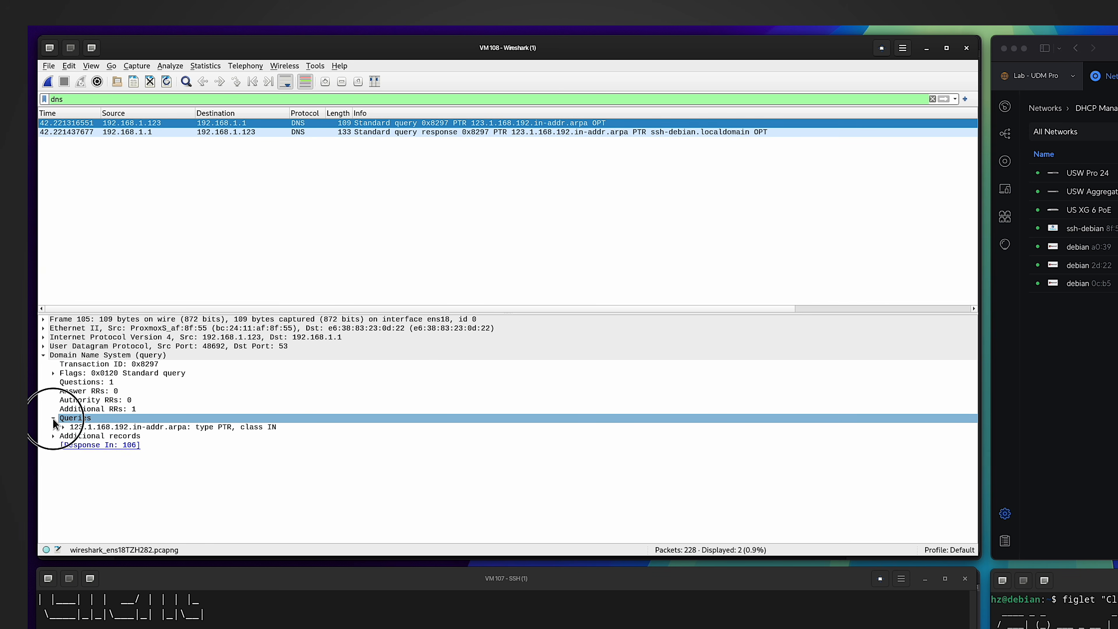
left_click(65, 428)
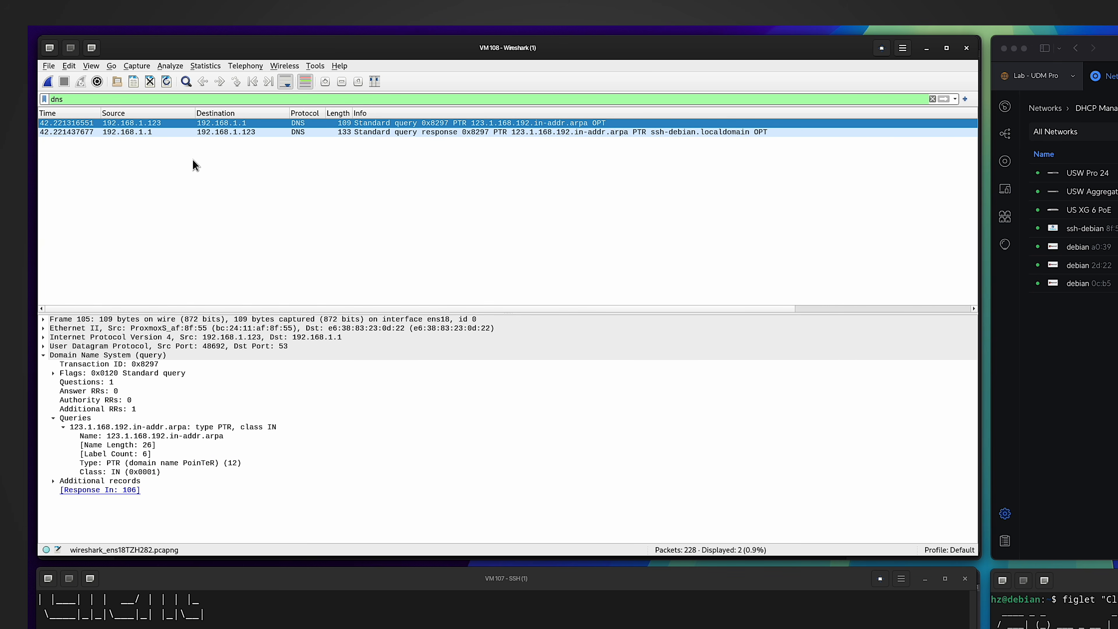
- Show response packet 106 and expand its Answers naming ssh-debian.localdomain
left_click(243, 123)
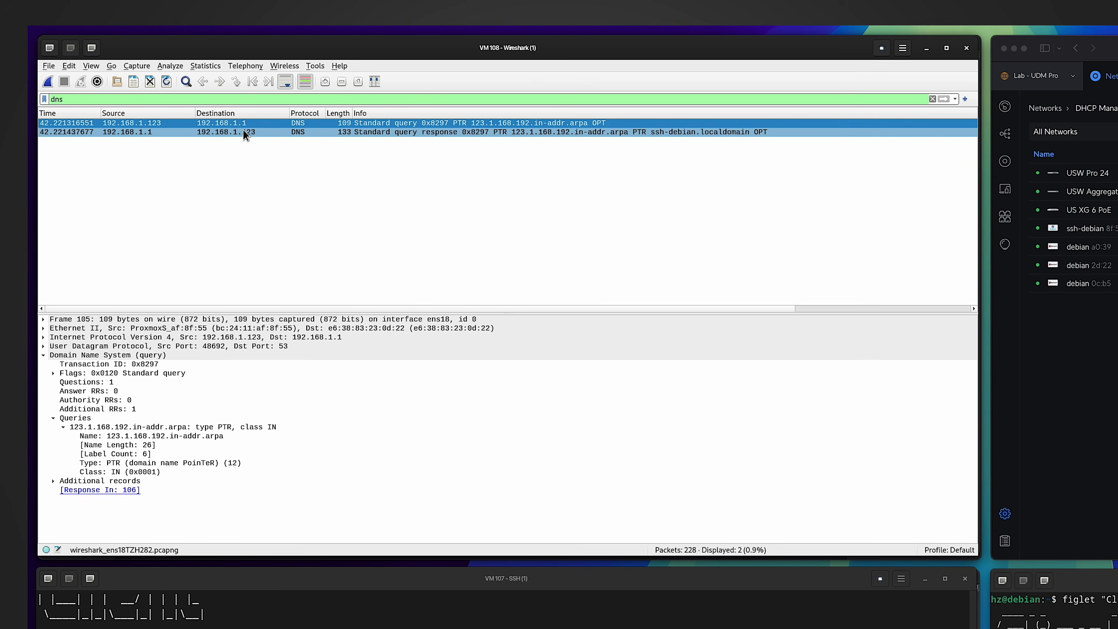
left_click(245, 132)
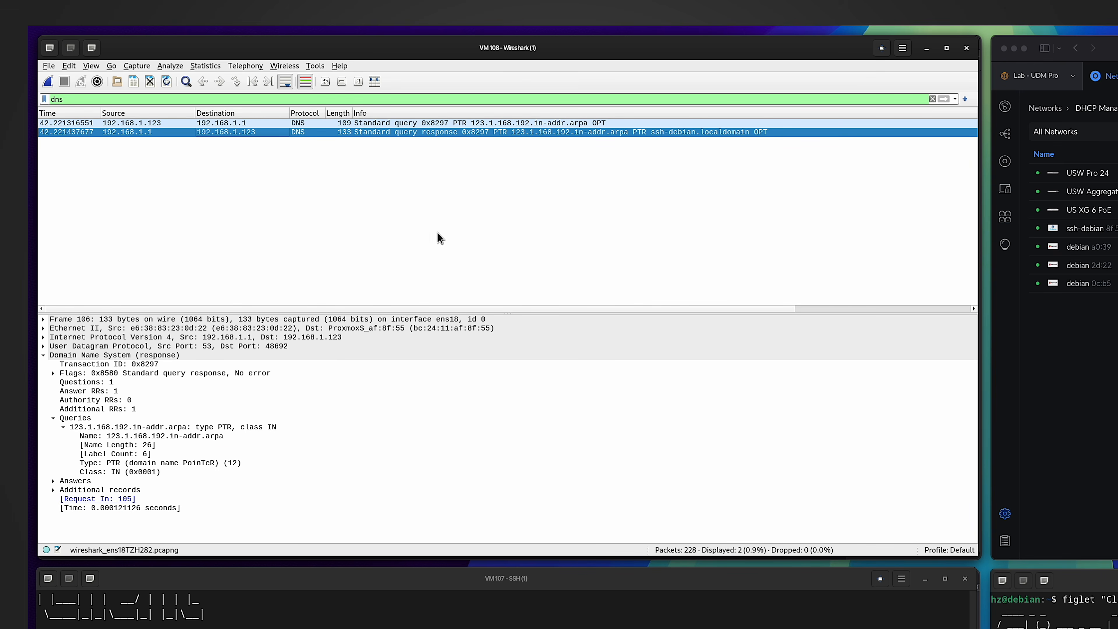
left_click(53, 481)
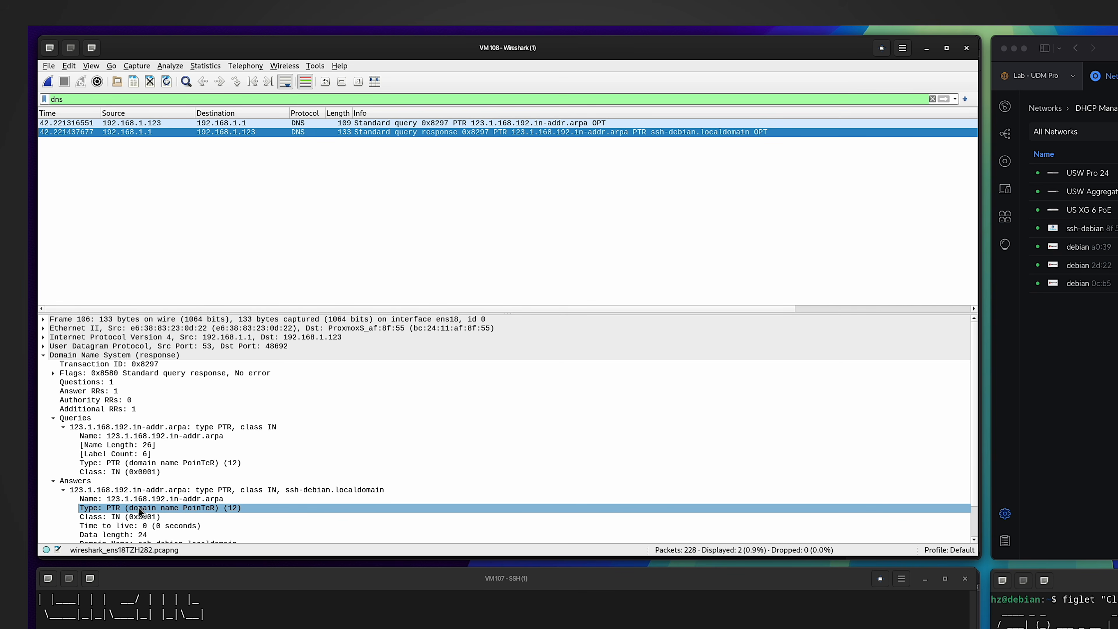
scroll(139, 507, "down", 2)
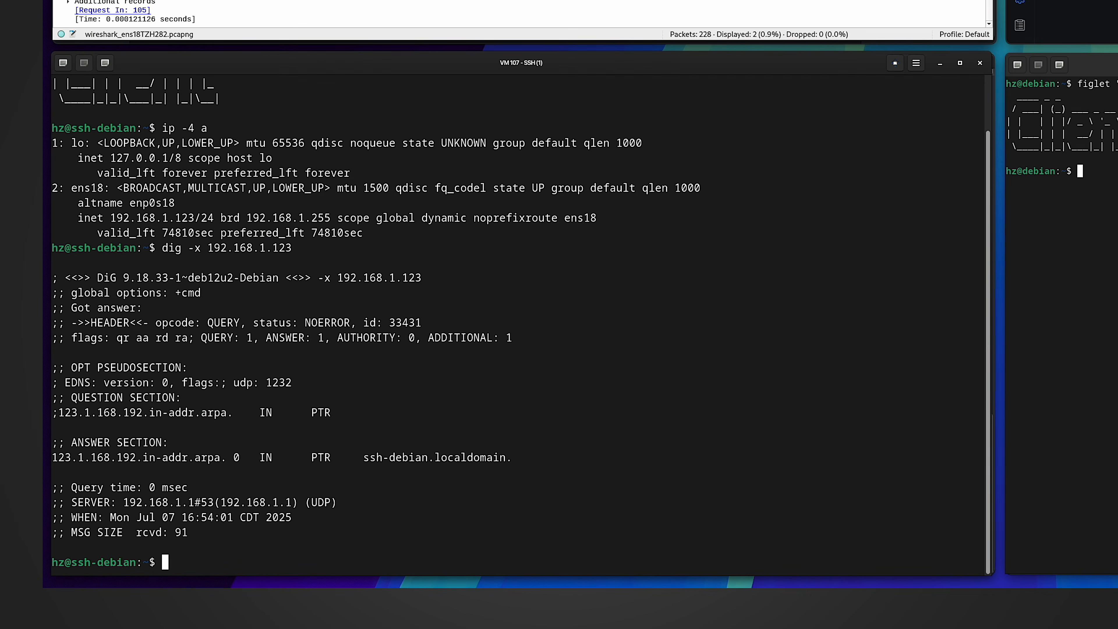
- Point out ssh-debian and localdomain in the PTR answer, then run hostname to confirm ssh-debian
left_click_drag(428, 458, 366, 458)
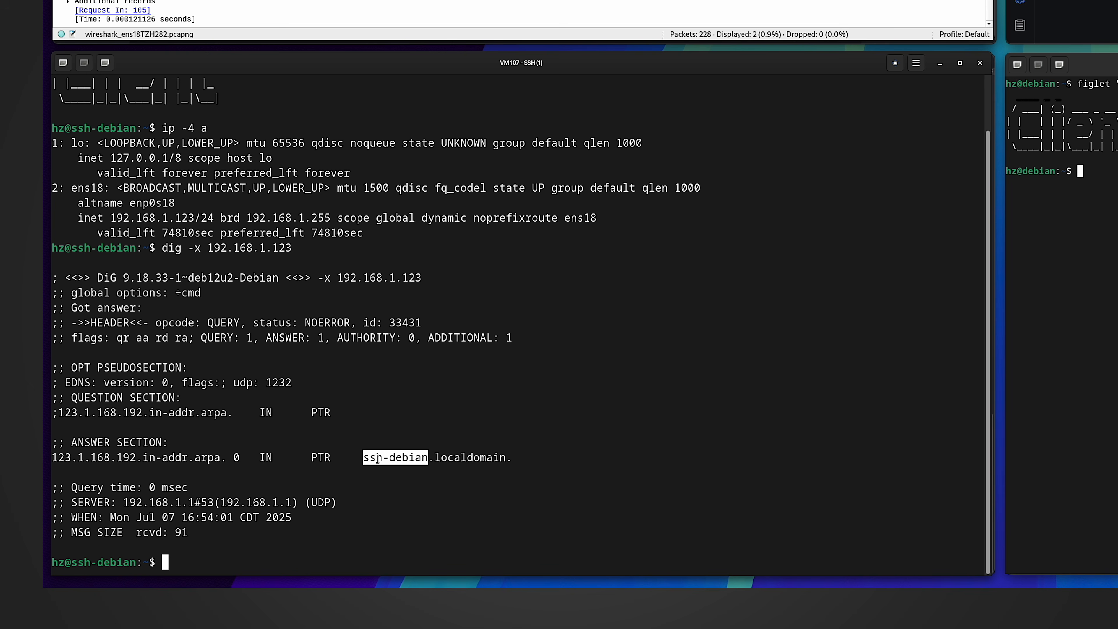
double_click(438, 458)
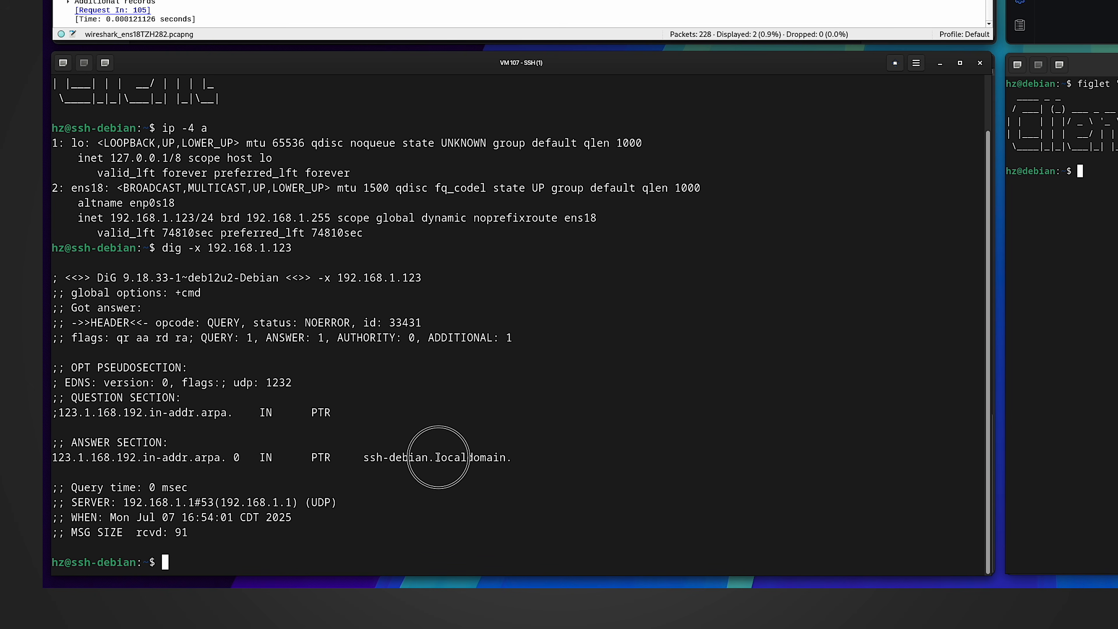
left_click(483, 458)
left_click_drag(436, 458, 504, 458)
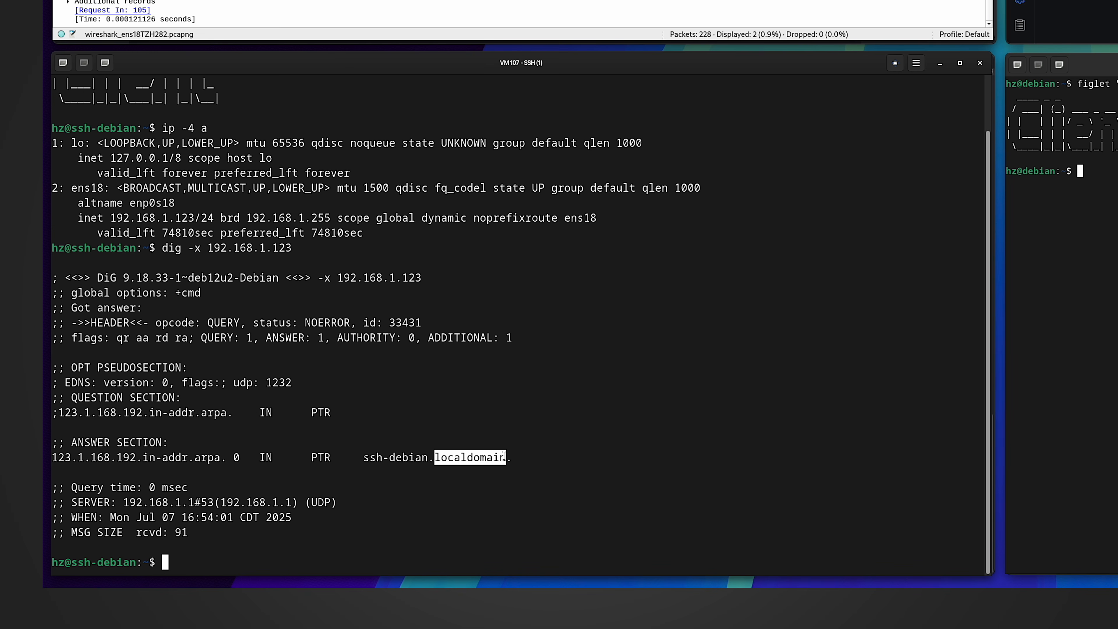
left_click_drag(365, 458, 421, 457)
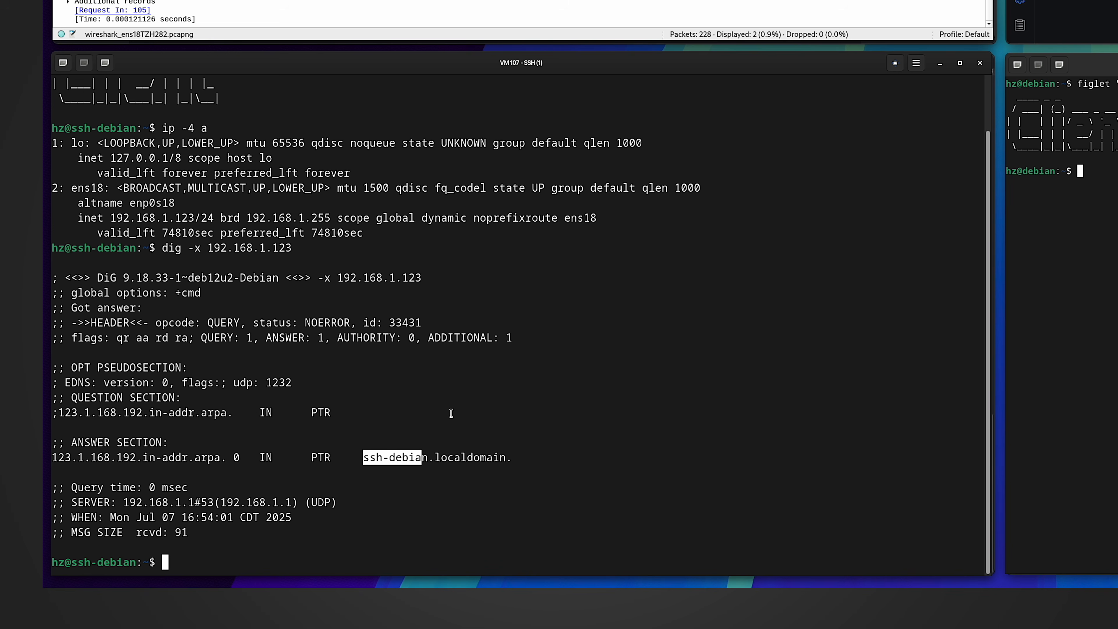
type("hostname")
key("Return")
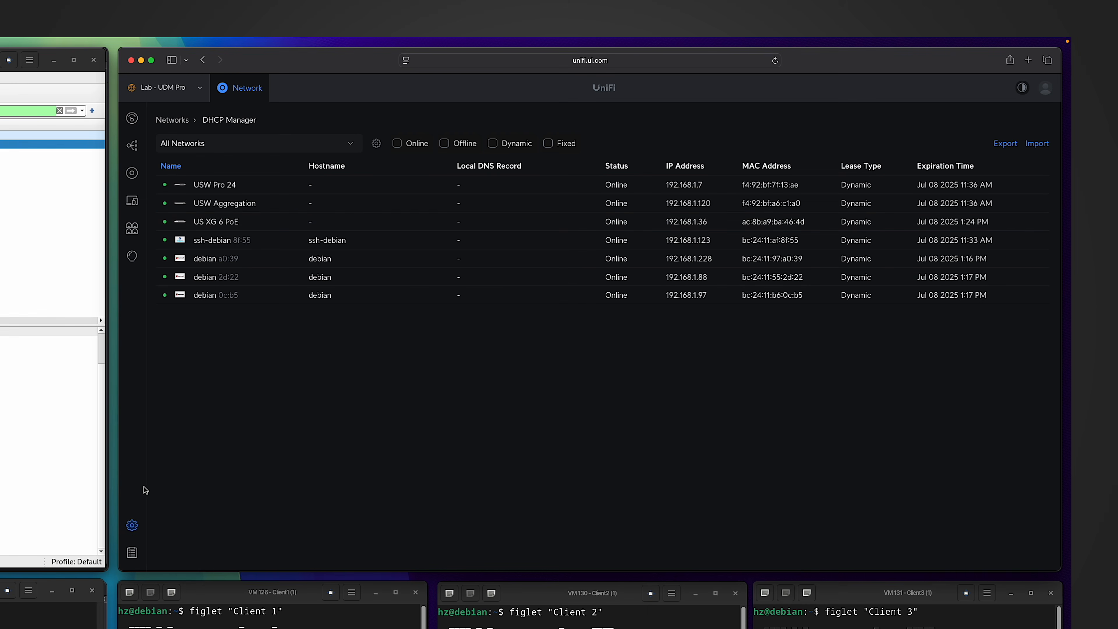
left_click(131, 525)
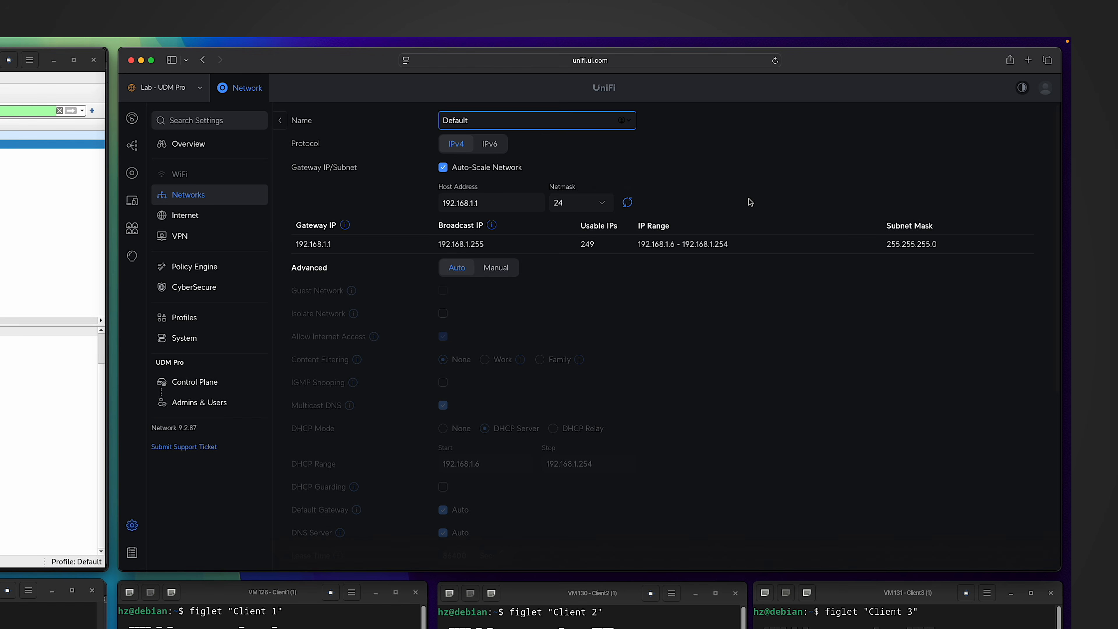
scroll(750, 201, "down", 1)
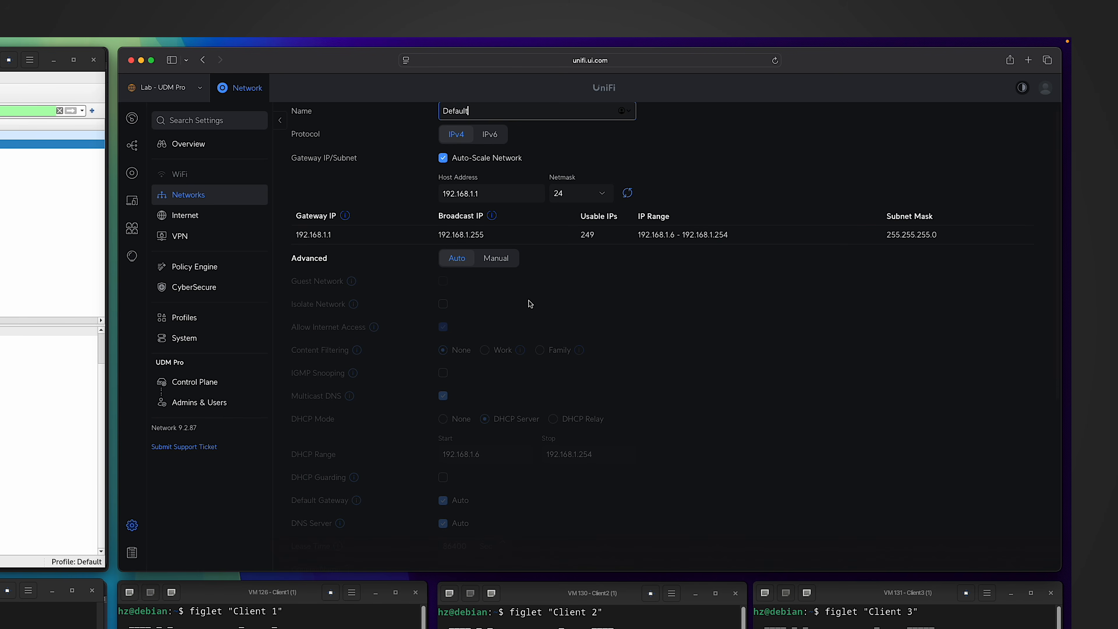
left_click(497, 258)
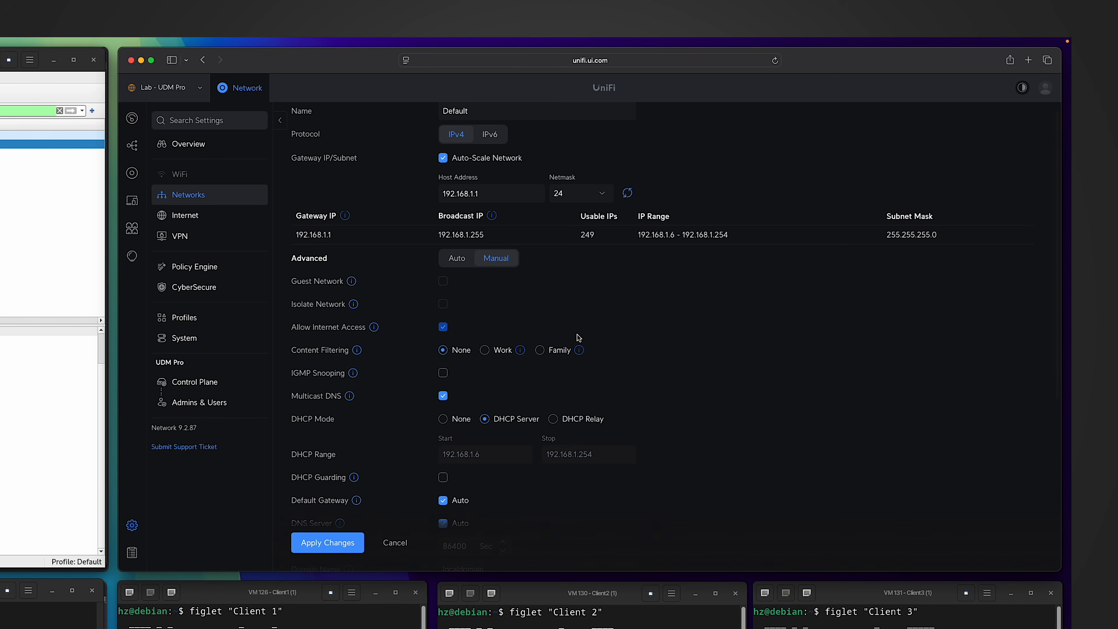
scroll(603, 346, "down", 5)
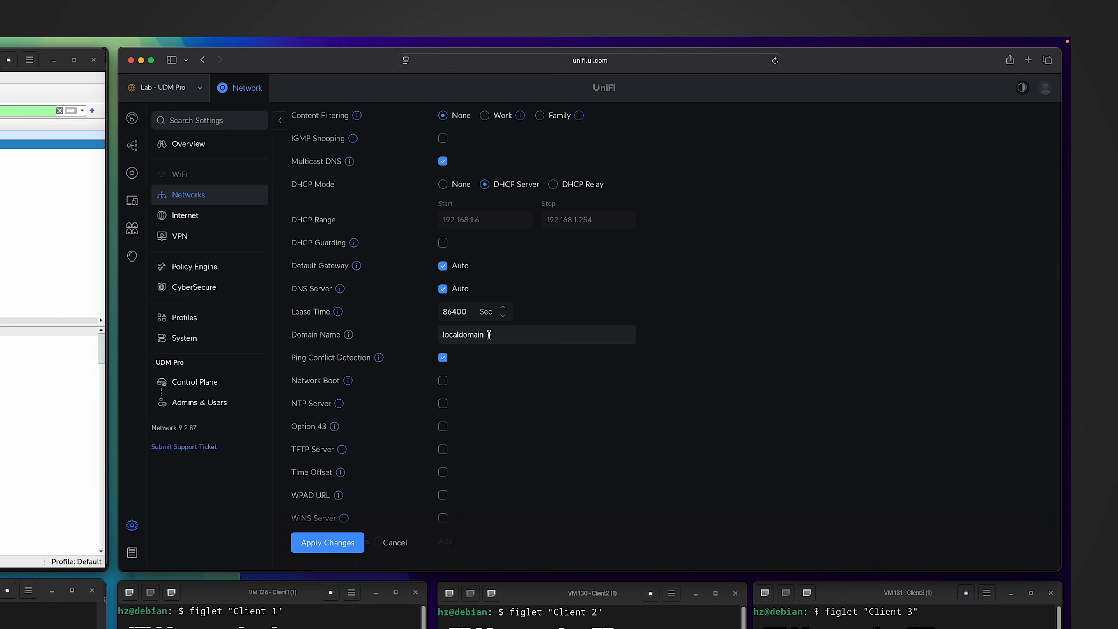
scroll(489, 335, "up", 5)
left_click(452, 269)
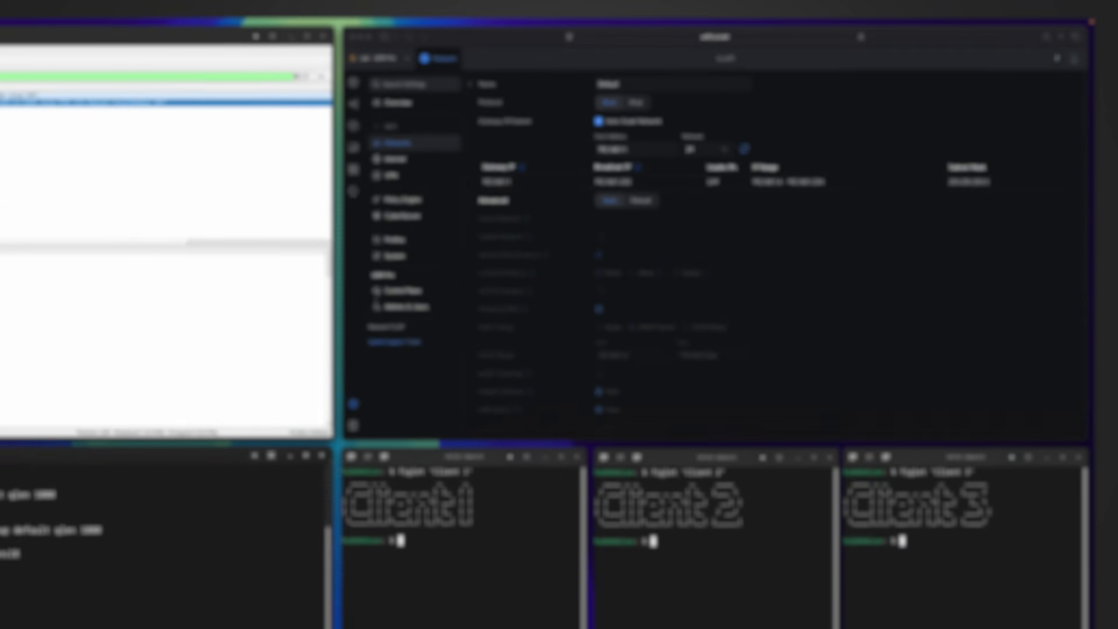
left_click_drag(188, 535, 273, 535)
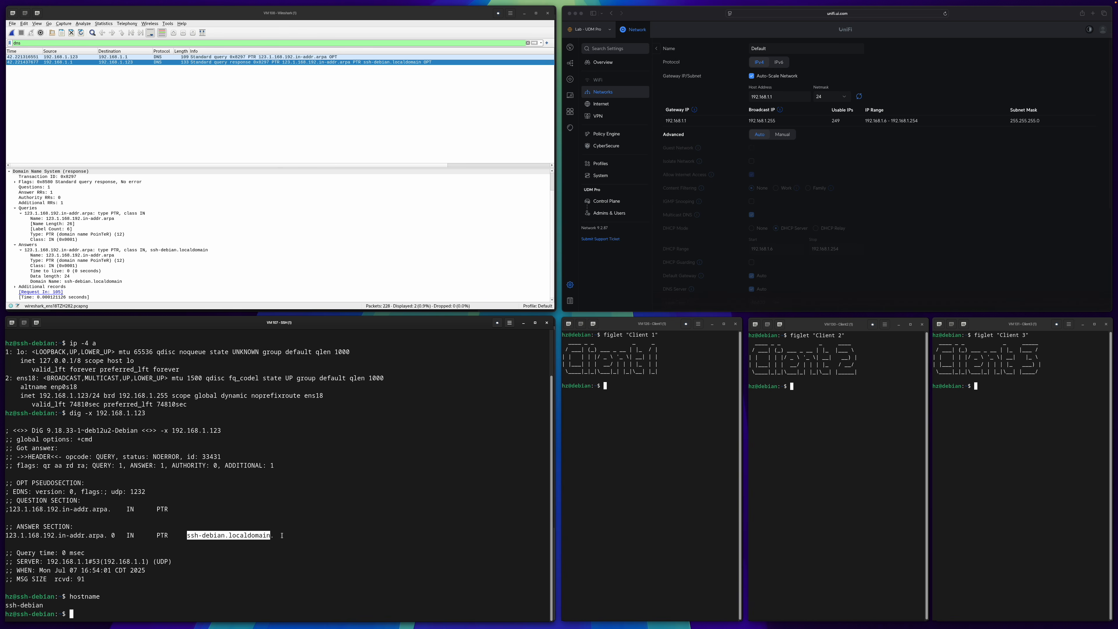
- Highlight the full reverse-lookup ANSWER line in the terminal
left_click_drag(275, 536, 5, 536)
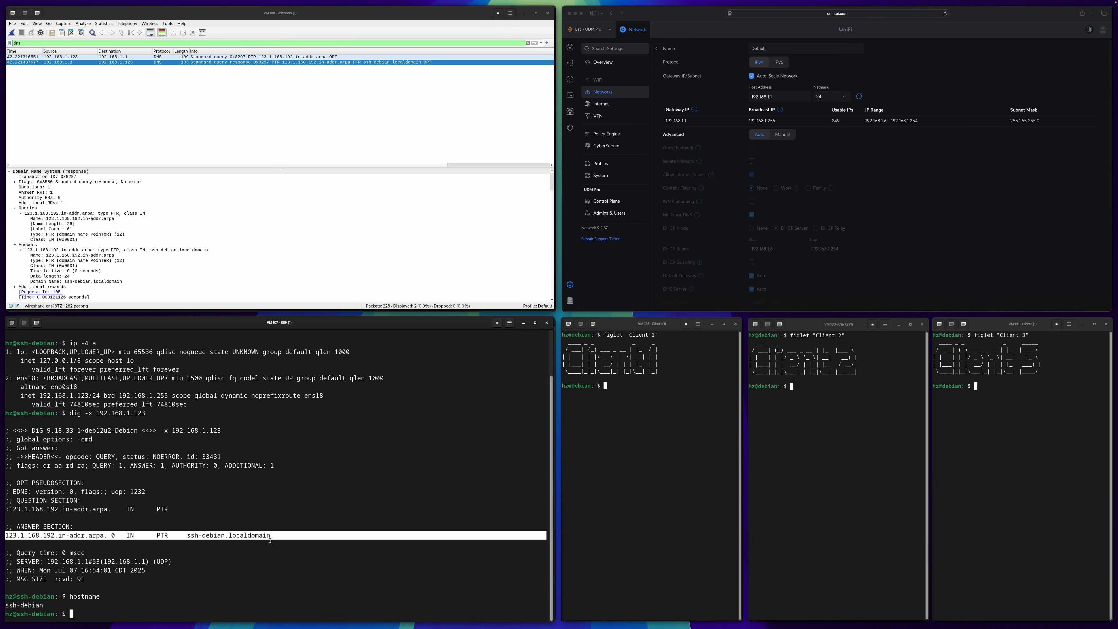
left_click_drag(275, 535, 6, 536)
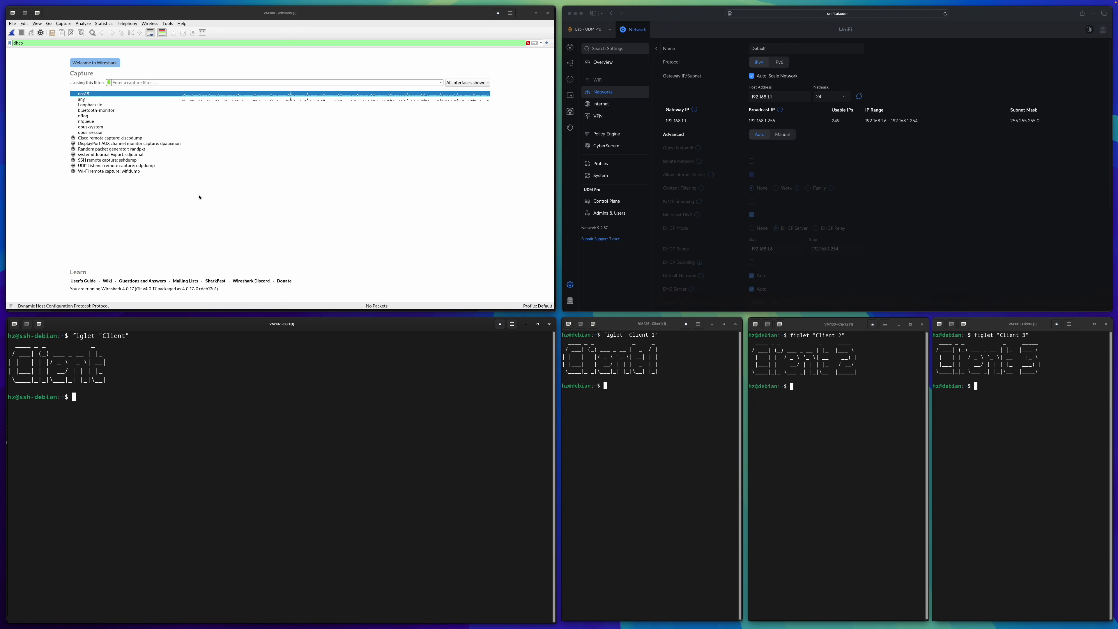
- Start capturing on ens18 and toggle the VM's Wired connection off and on to trigger DHCP
double_click(81, 93)
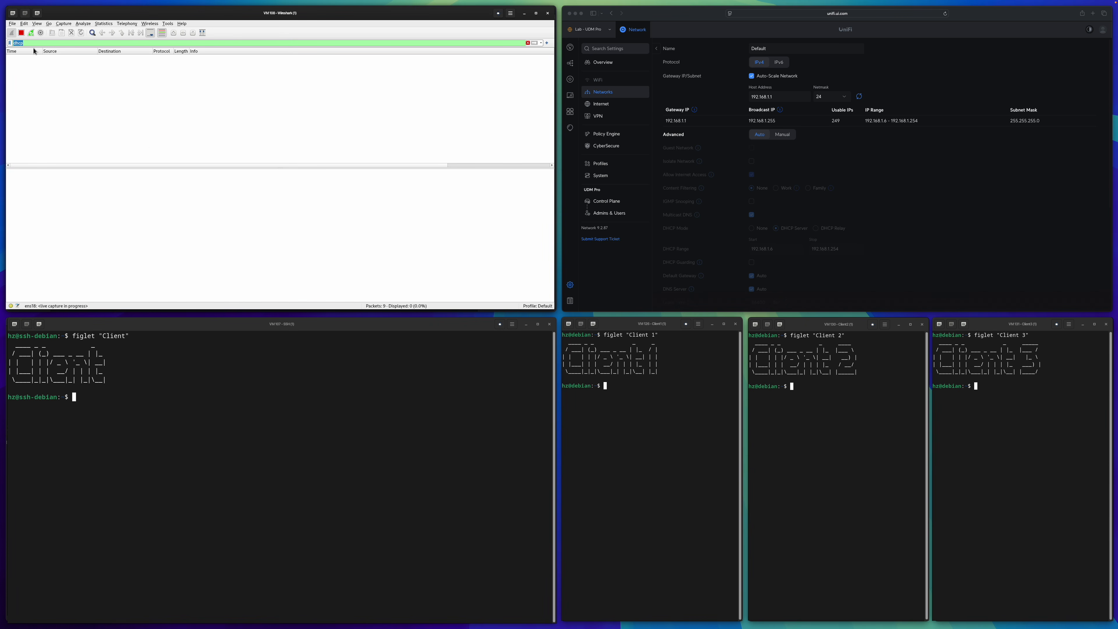
left_click(320, 419)
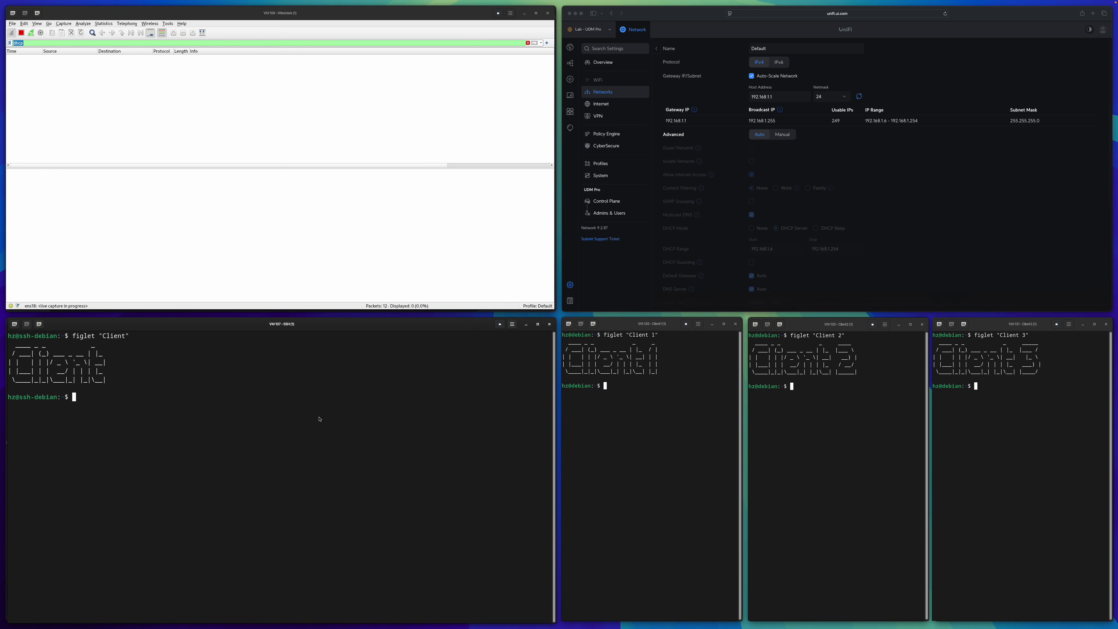
key("super")
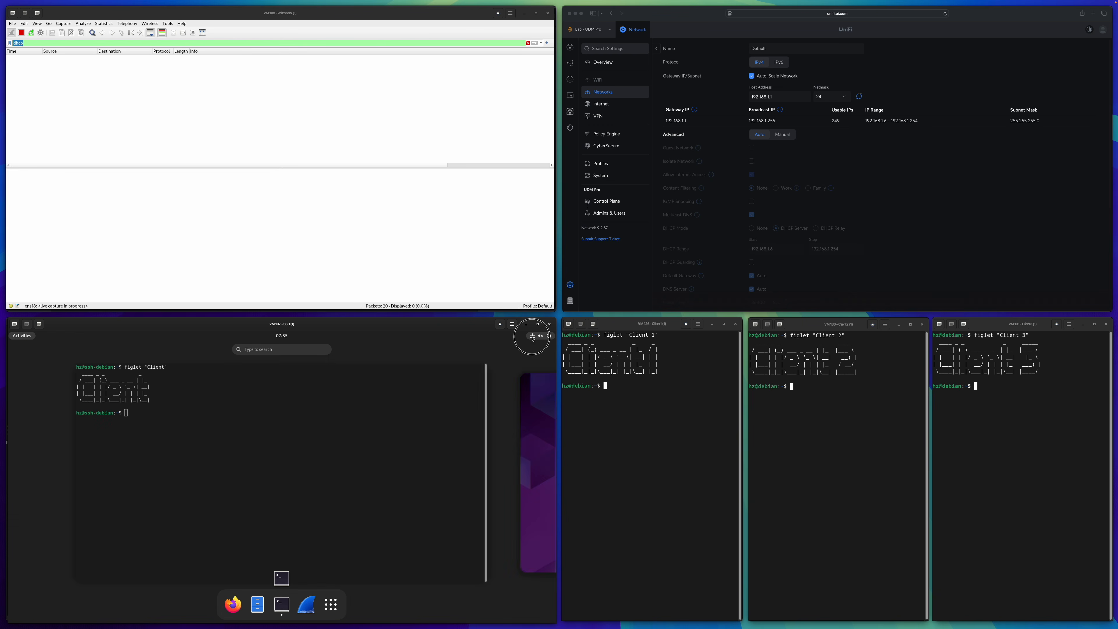
left_click(542, 336)
left_click(473, 383)
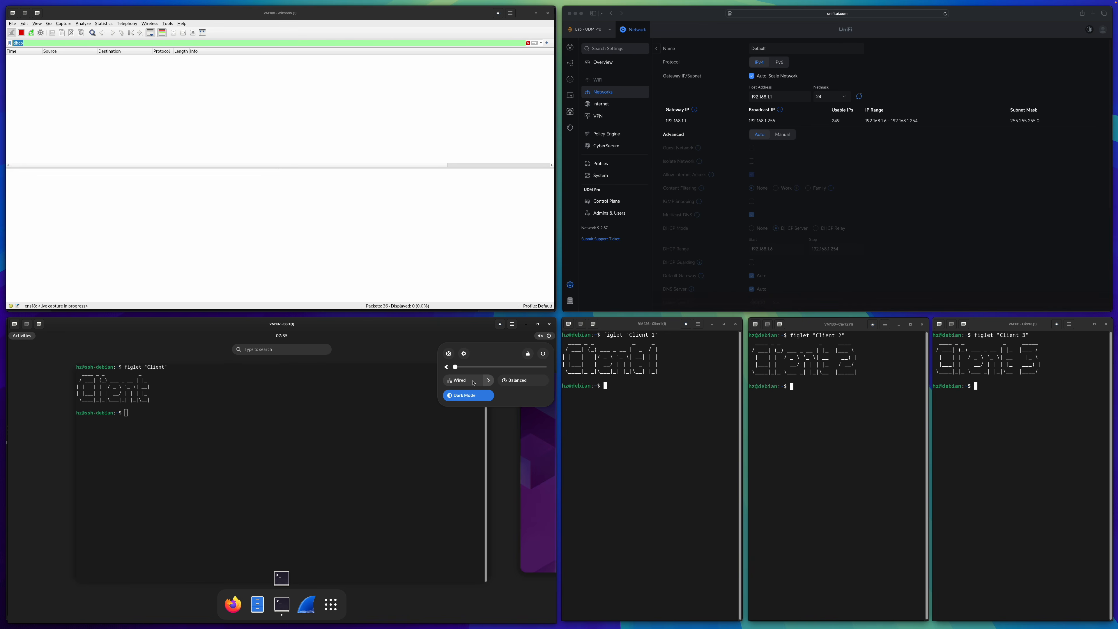
left_click(473, 383)
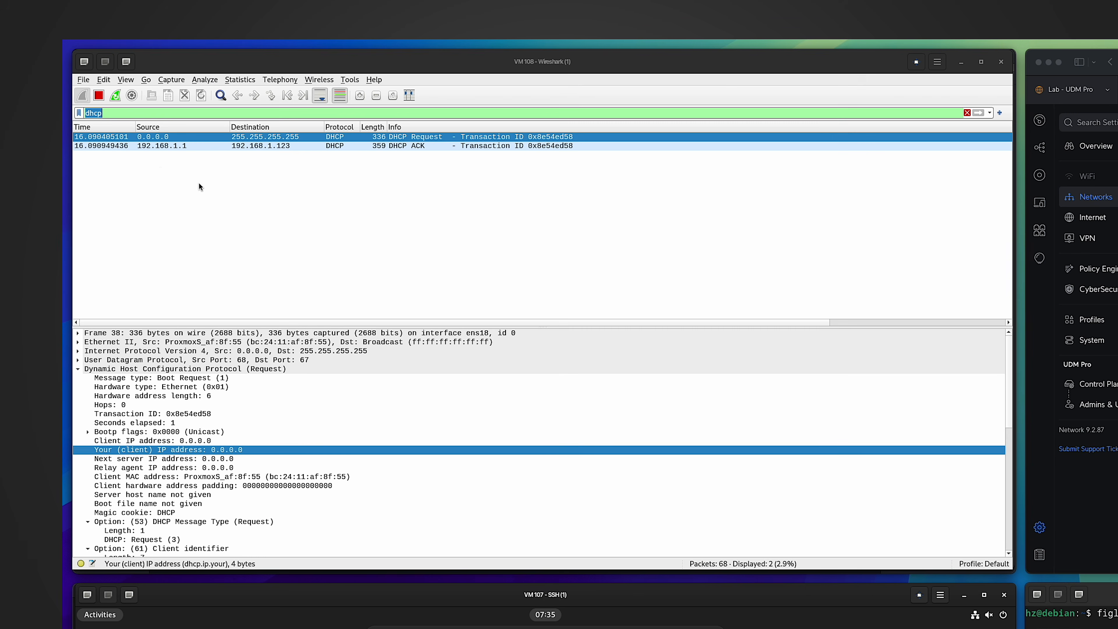
- Stop capturing and expand the DHCP Request's Option (12) Host Name showing ssh-debian
left_click(98, 95)
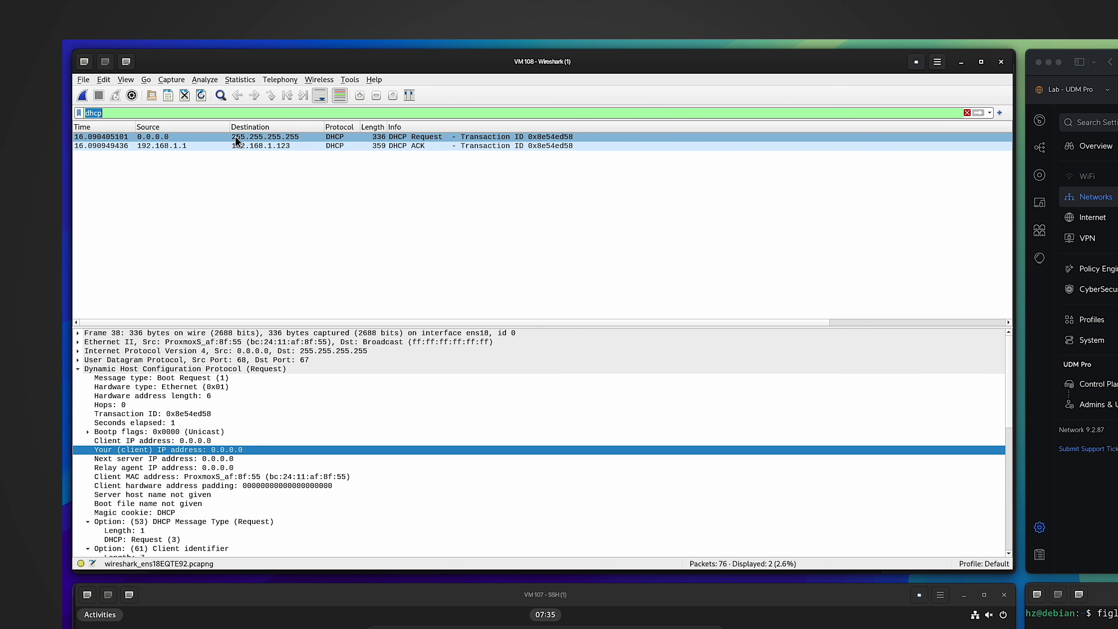
left_click(406, 137)
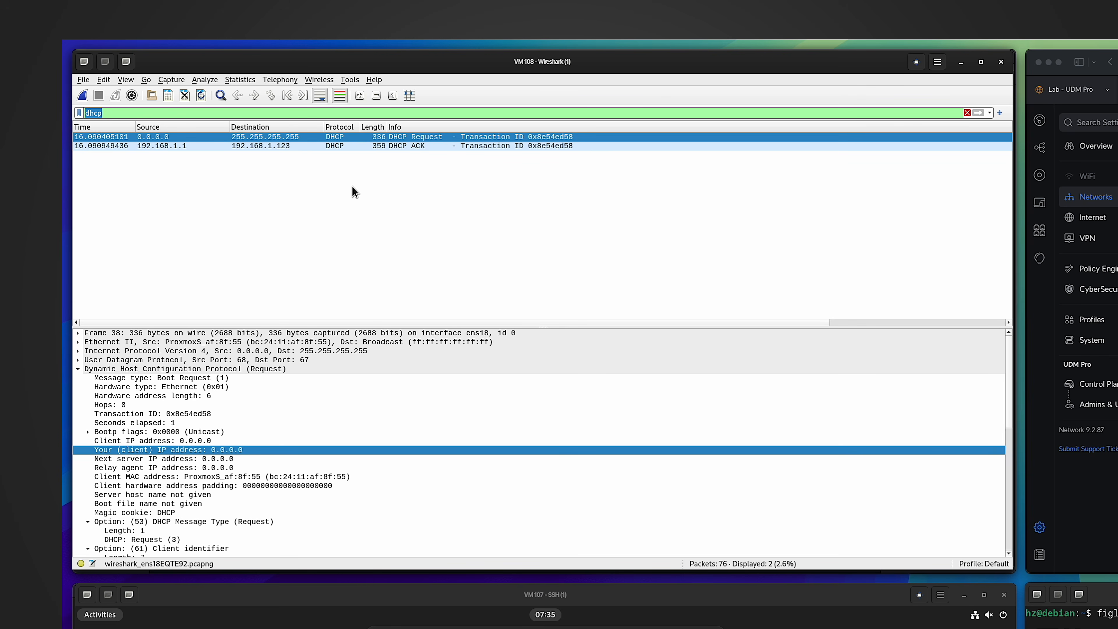
double_click(132, 368)
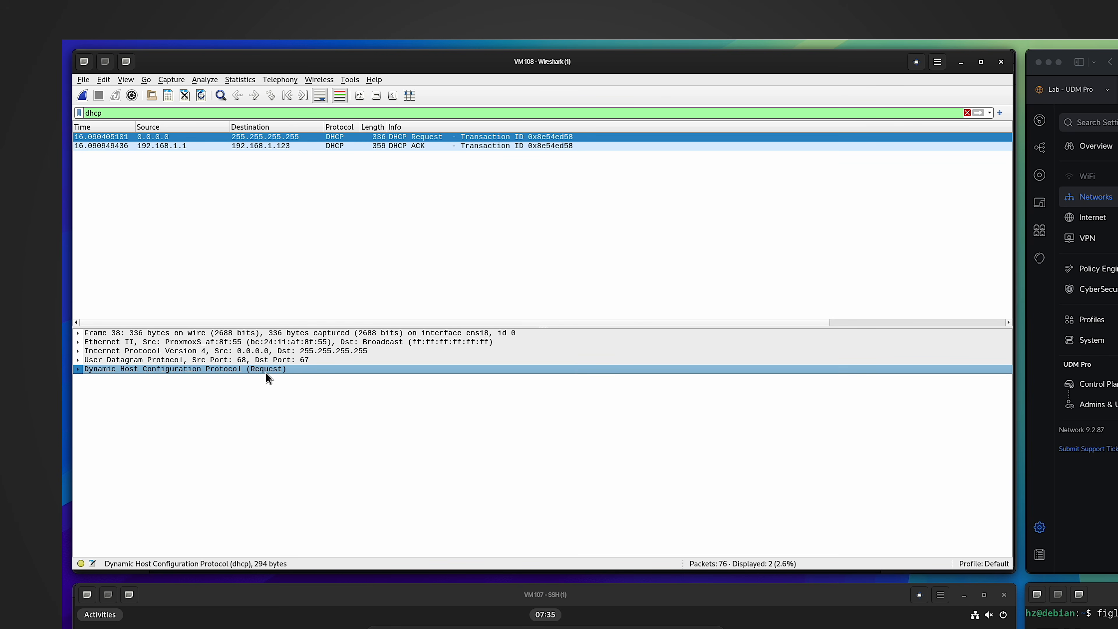
left_click(78, 369)
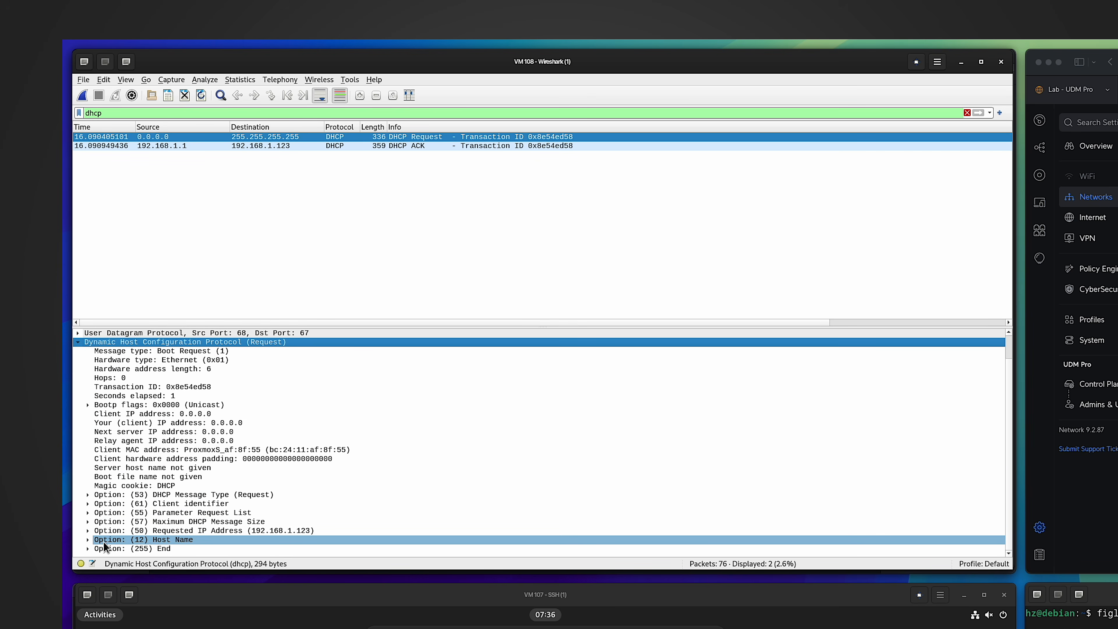
left_click(87, 540)
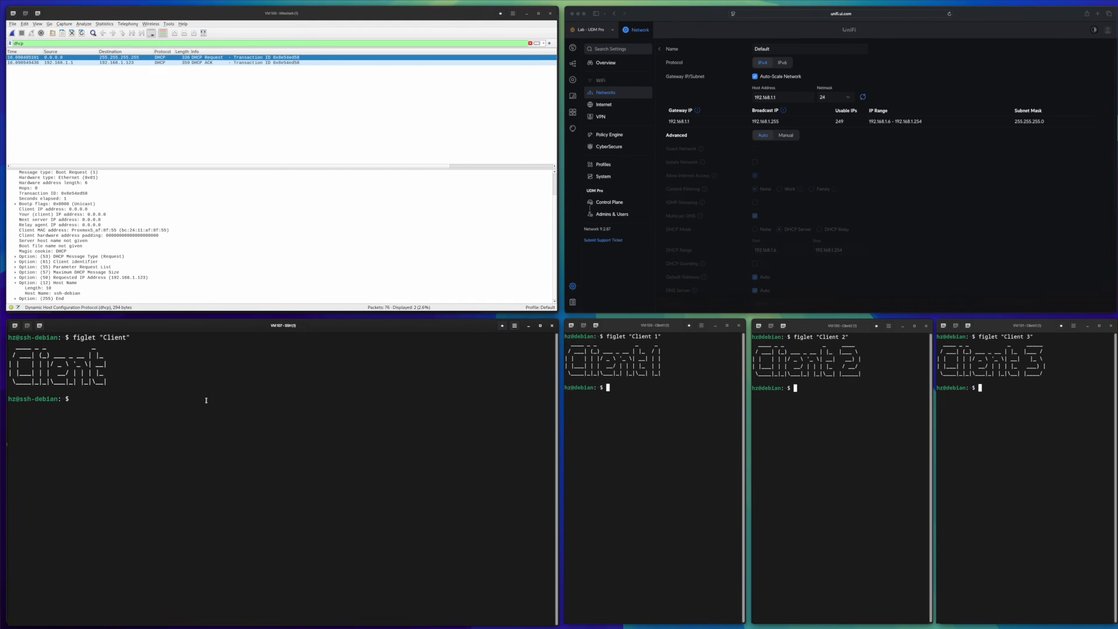
- Run hostname on the VM and select the DHCP ACK packet in Wireshark
type("hostname")
key("Return")
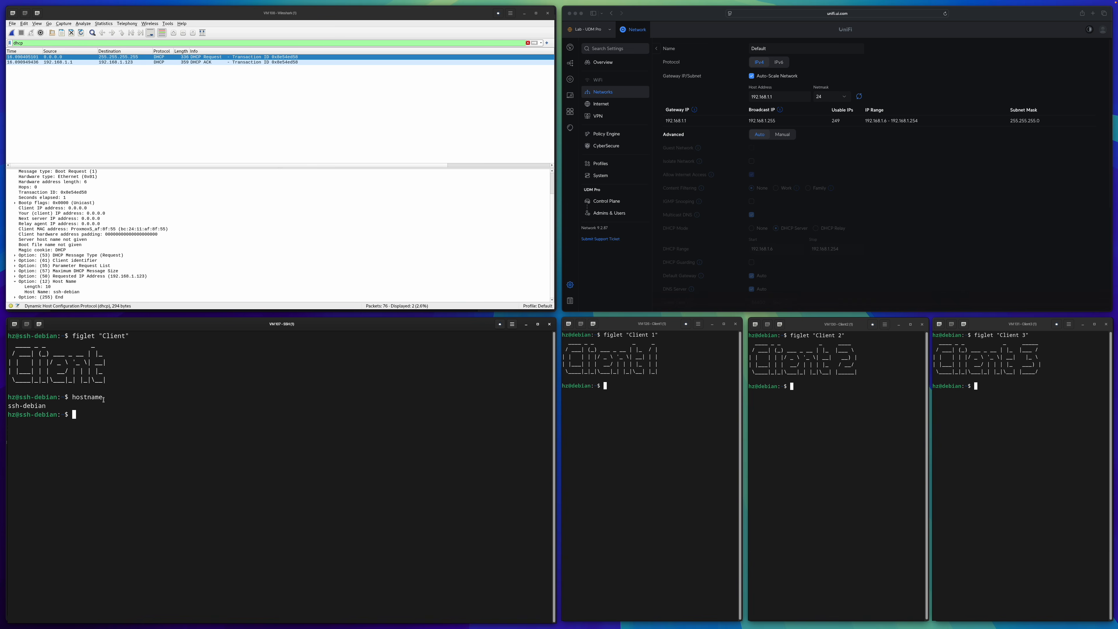
left_click(173, 63)
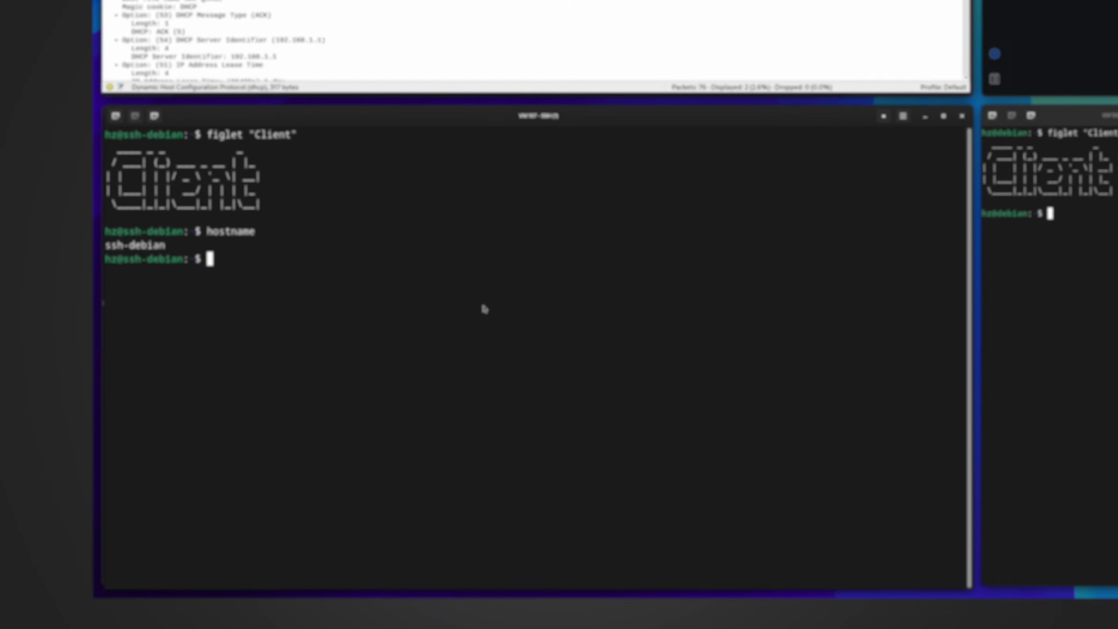
- Resolve ssh-debian and ssh-debian.localdomain with dig, both returning 192.168.1.123
type("dig s")
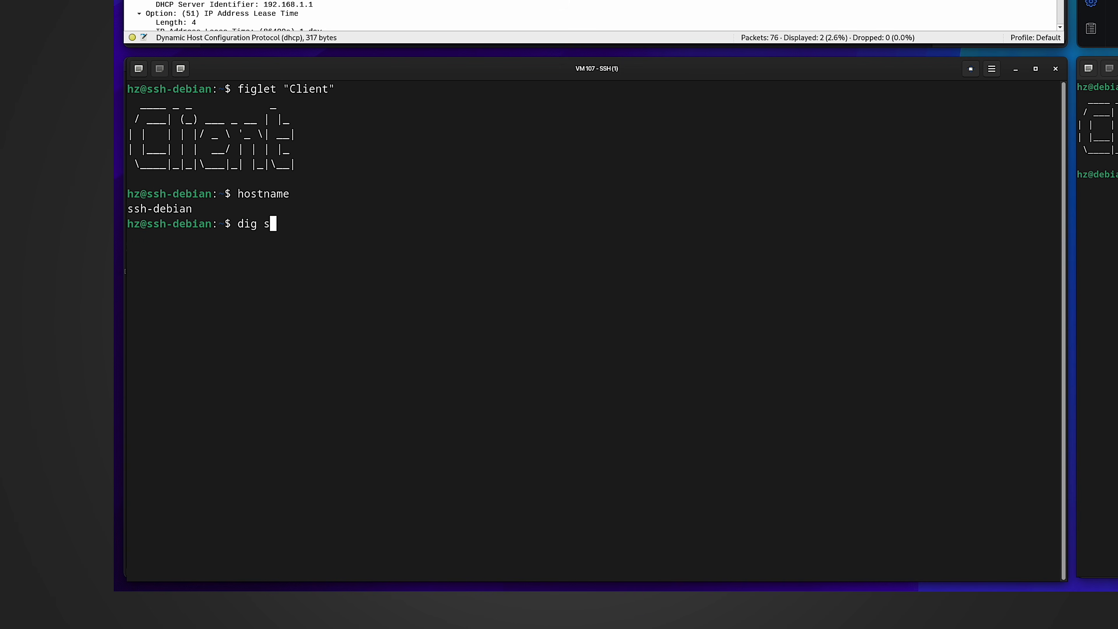
type("sh-debian")
key("Return")
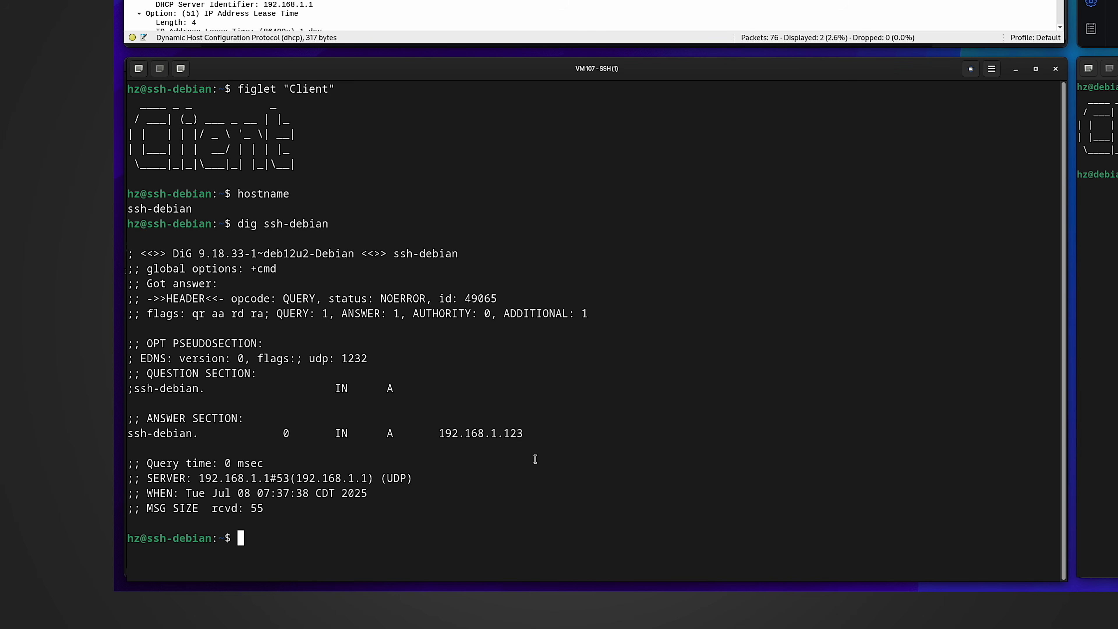
left_click_drag(531, 434, 445, 432)
left_click(507, 327)
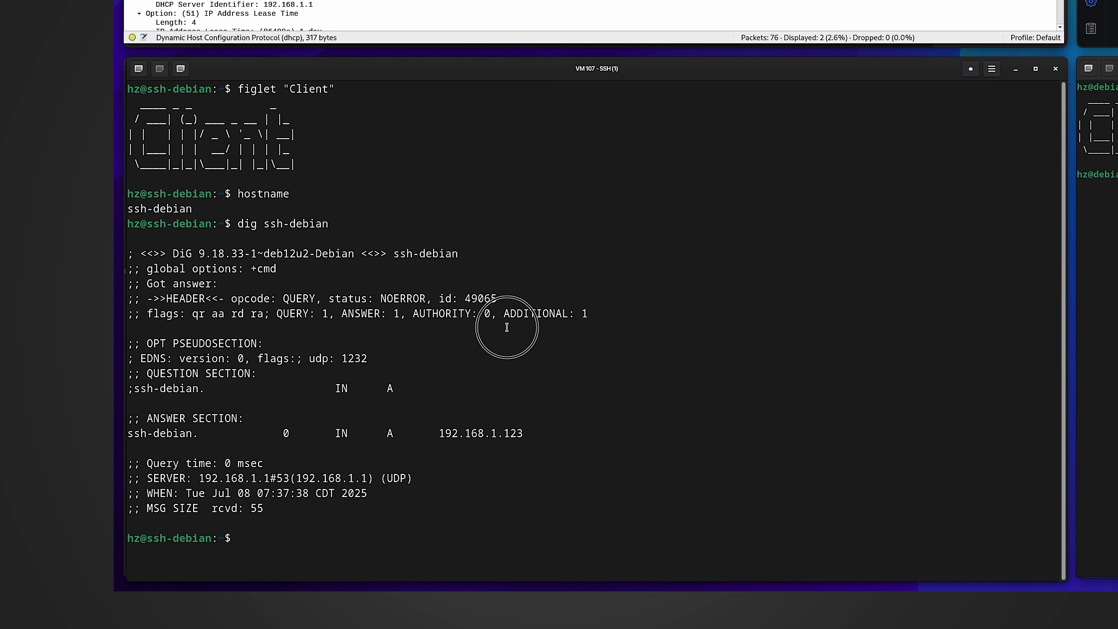
key("Up")
type(".")
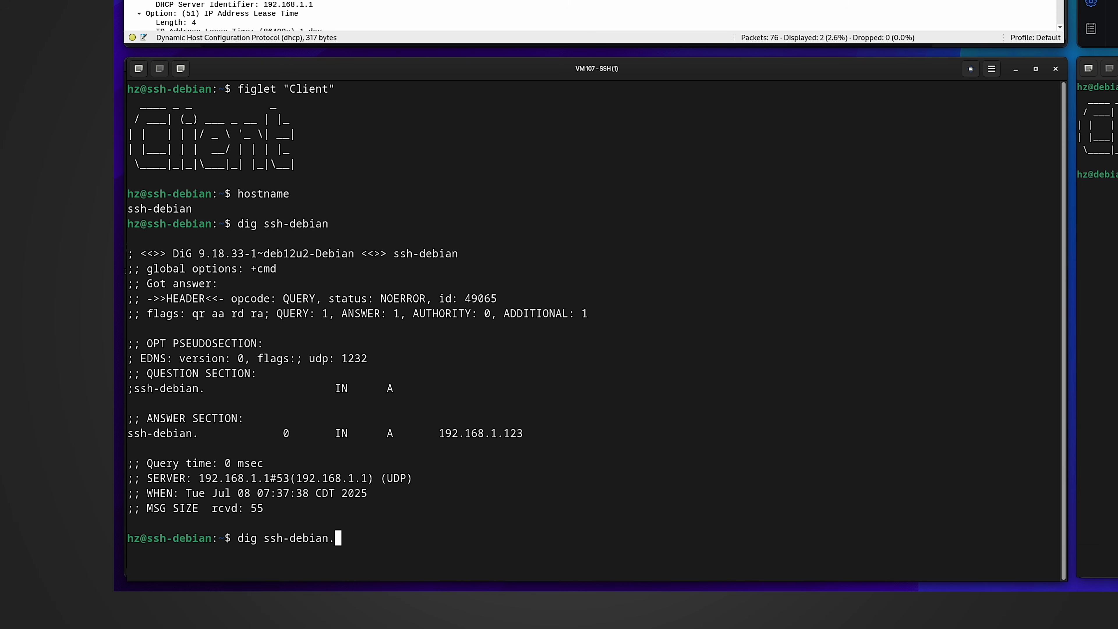
type("localdomain")
key("Return")
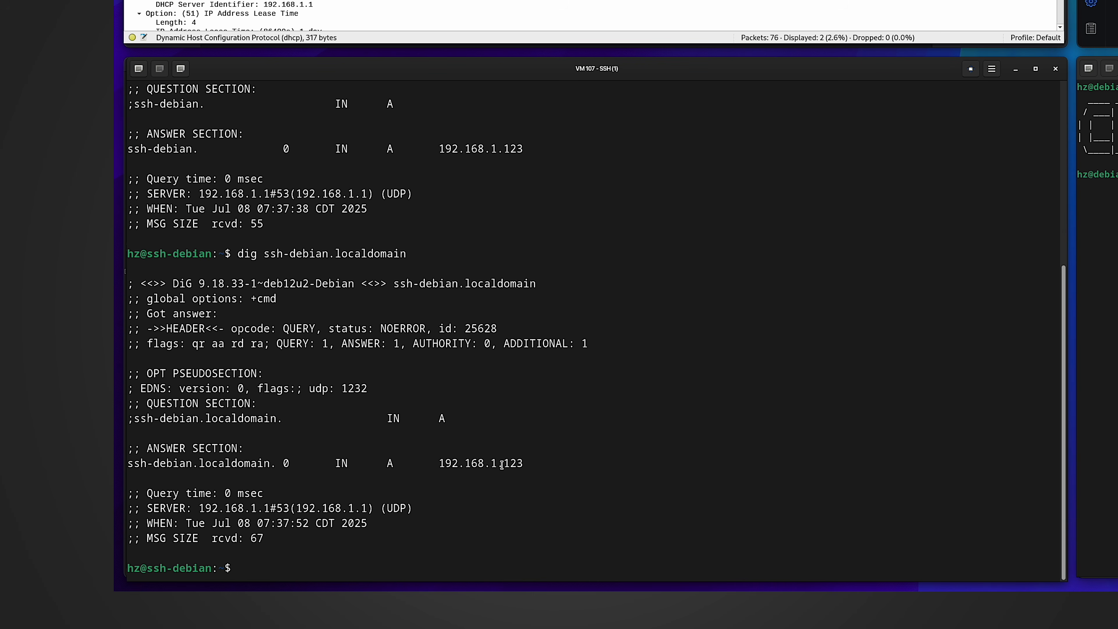
- Reverse-resolve 192.168.1.123 with dig -x and highlight the returned PTR name ssh-debian
type("dig -x")
type("192.168.1.123")
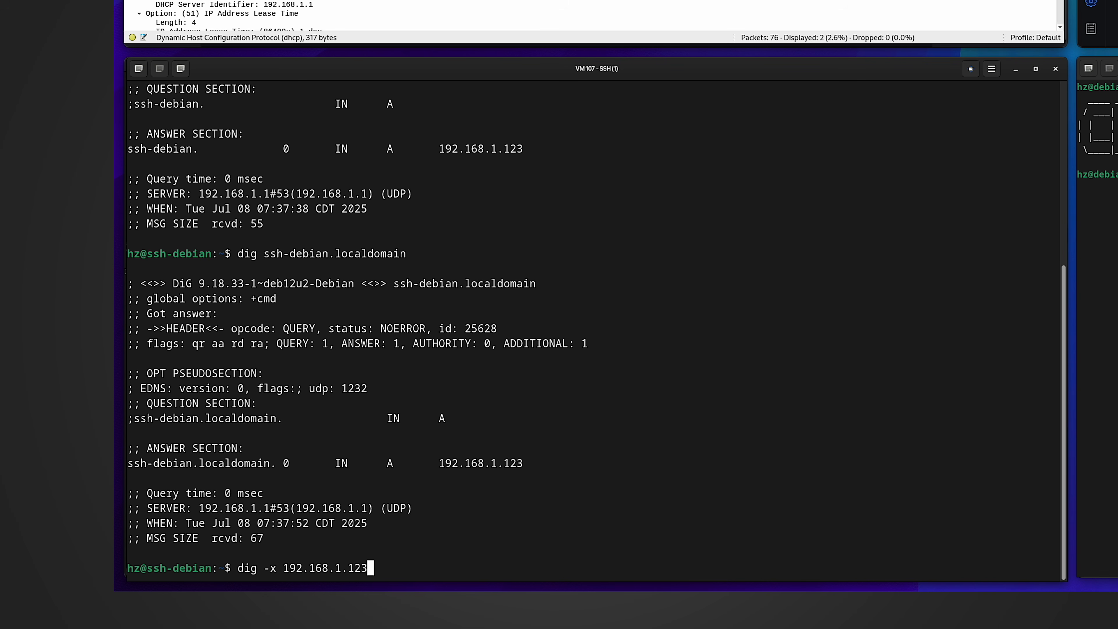
key("Return")
double_click(390, 460)
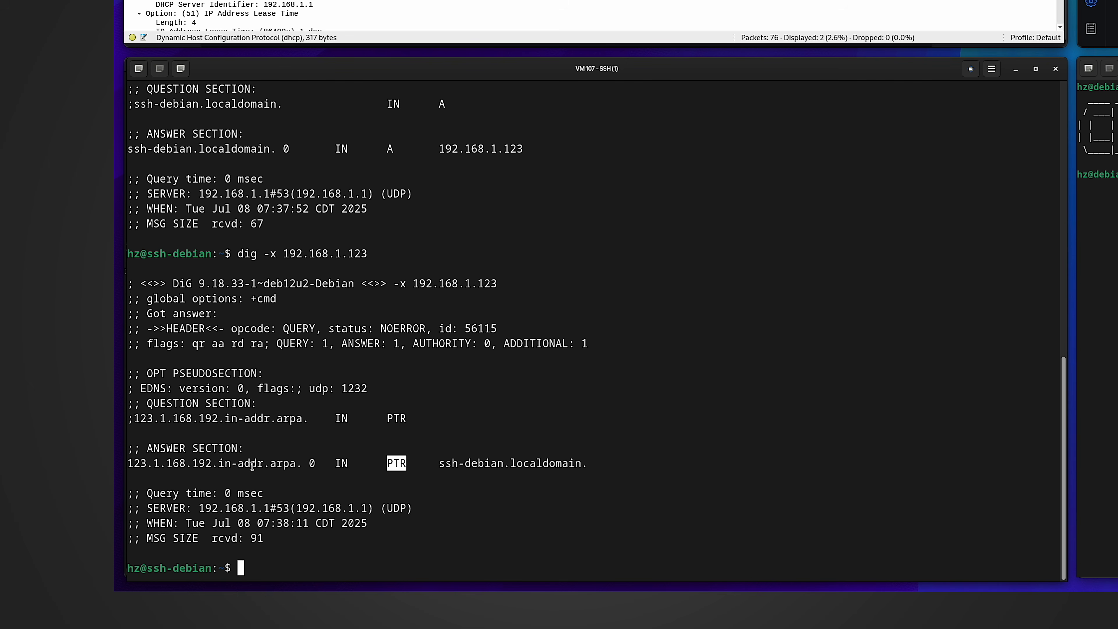
left_click(442, 463)
left_click_drag(441, 463, 612, 460)
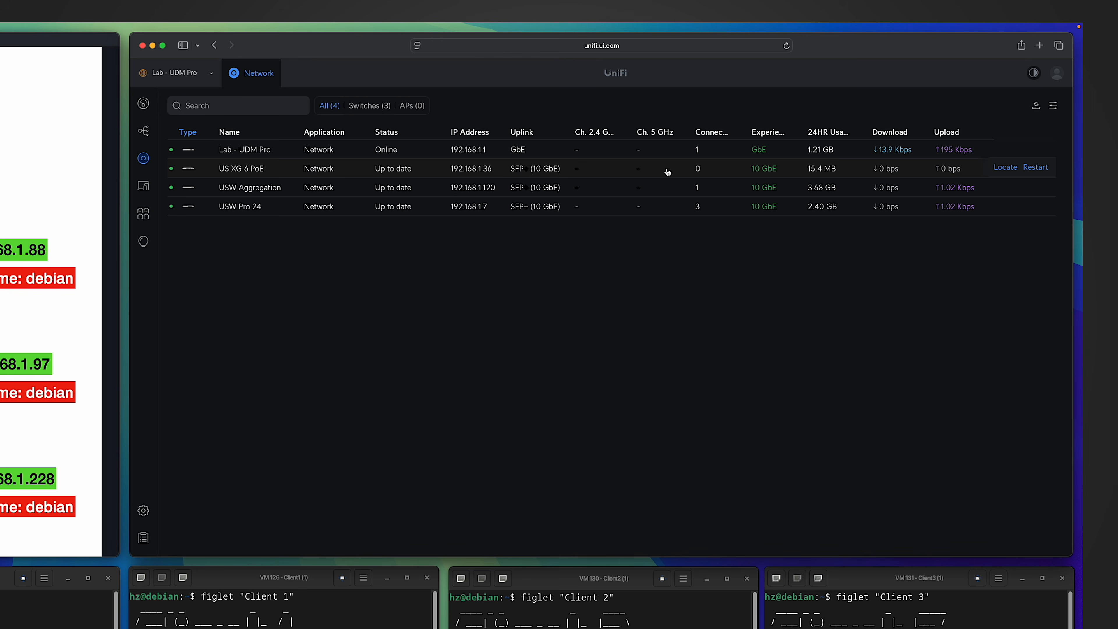
- Open the US XG 6 PoE switch's details and show its Settings panel
left_click(244, 173)
left_click(1027, 129)
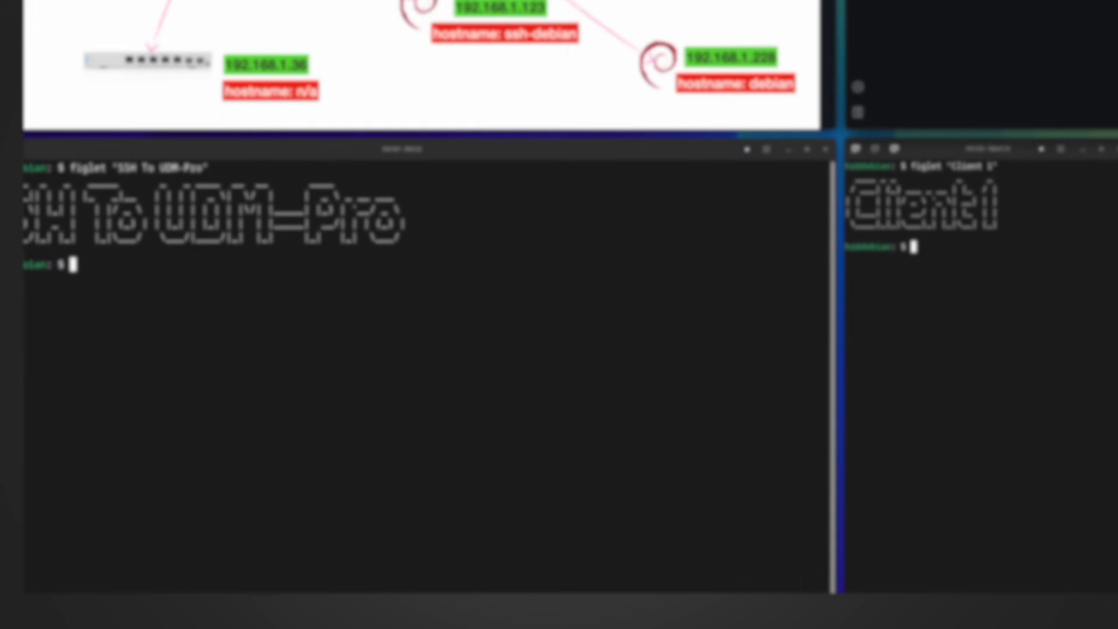
- SSH into the switch at 192.168.1.36 as hz and list /etc/hostname
type("ssh hz@192.168.1.36")
key("Return")
key("Return")
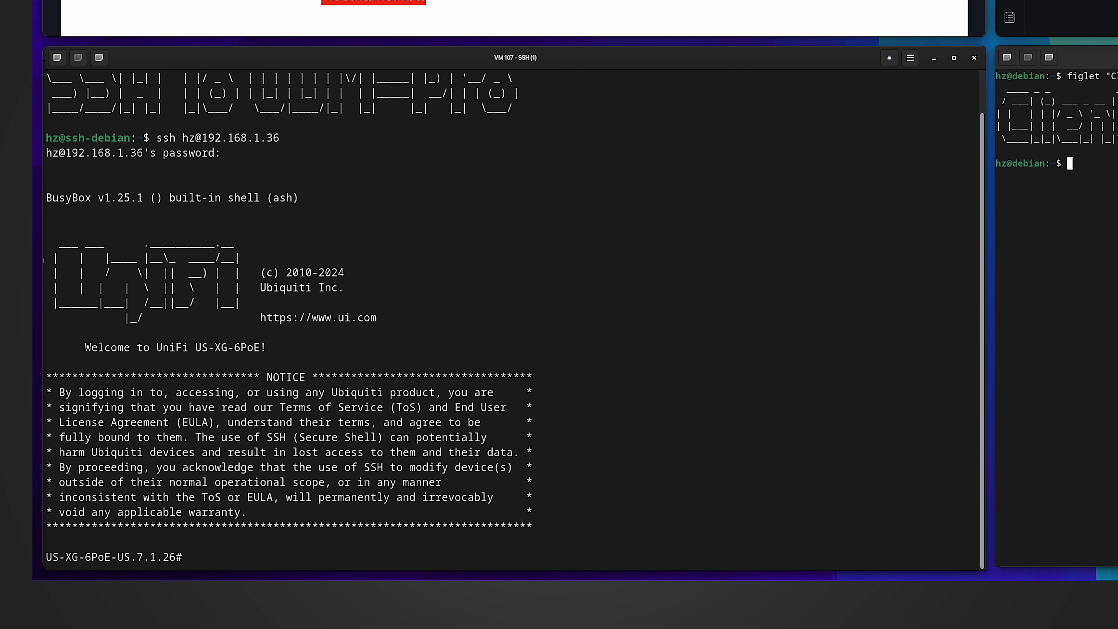
type("hostname")
key("Return")
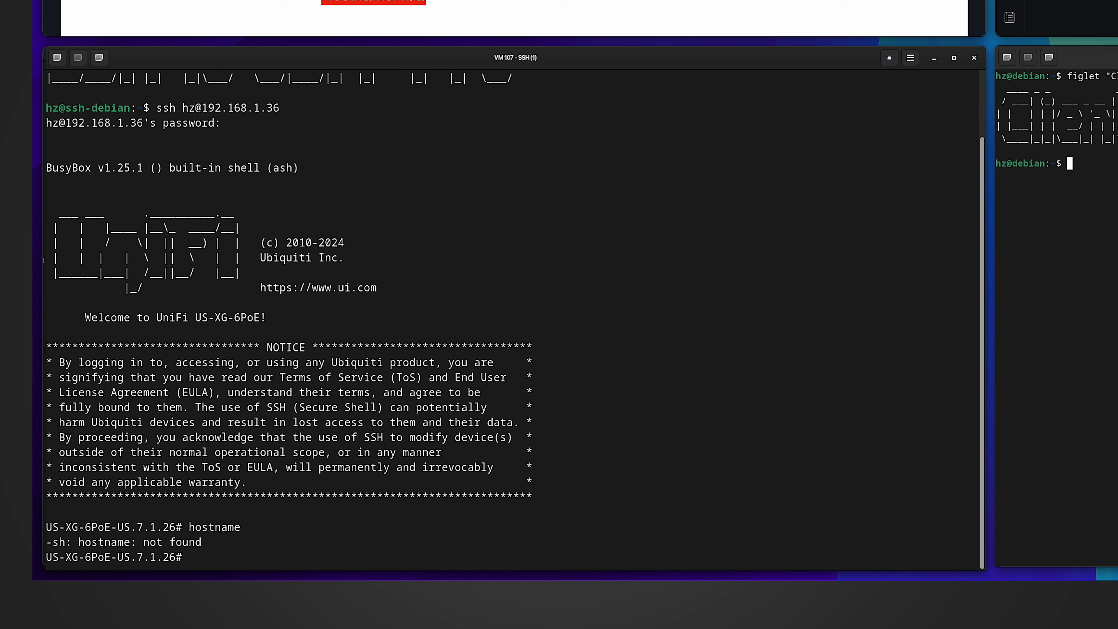
type("cd /etc/")
key("Return")
type("ls -al h")
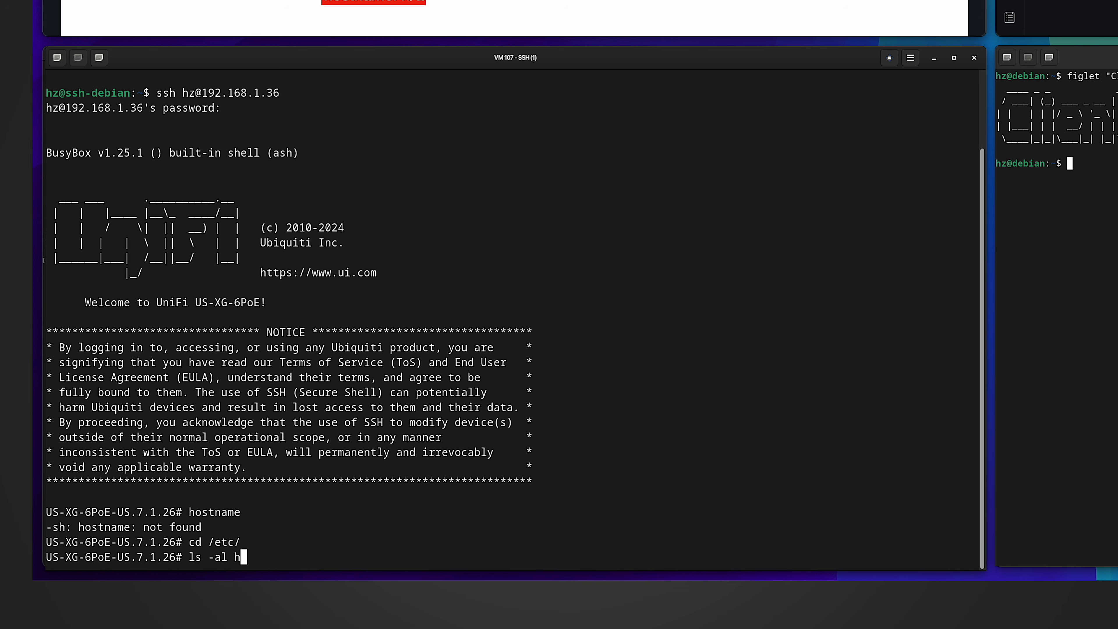
type("ostname")
key("Return")
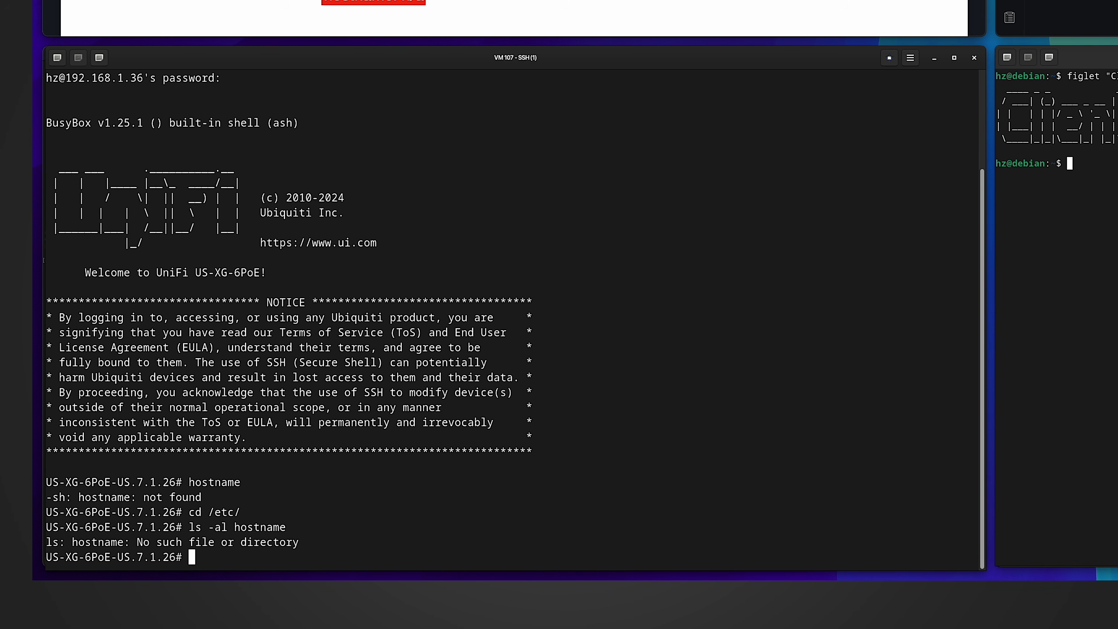
- Open /etc/hosts in vi and inspect the 127.0.1.1 US-XG-6PoE entry
type("vi hosts")
key("Return")
key("Down")
key("Right")
key("Right")
key("Right")
key("Right")
key("Right")
key("Right")
key("Right")
key("Right")
key("Right")
key("Right")
key("Right")
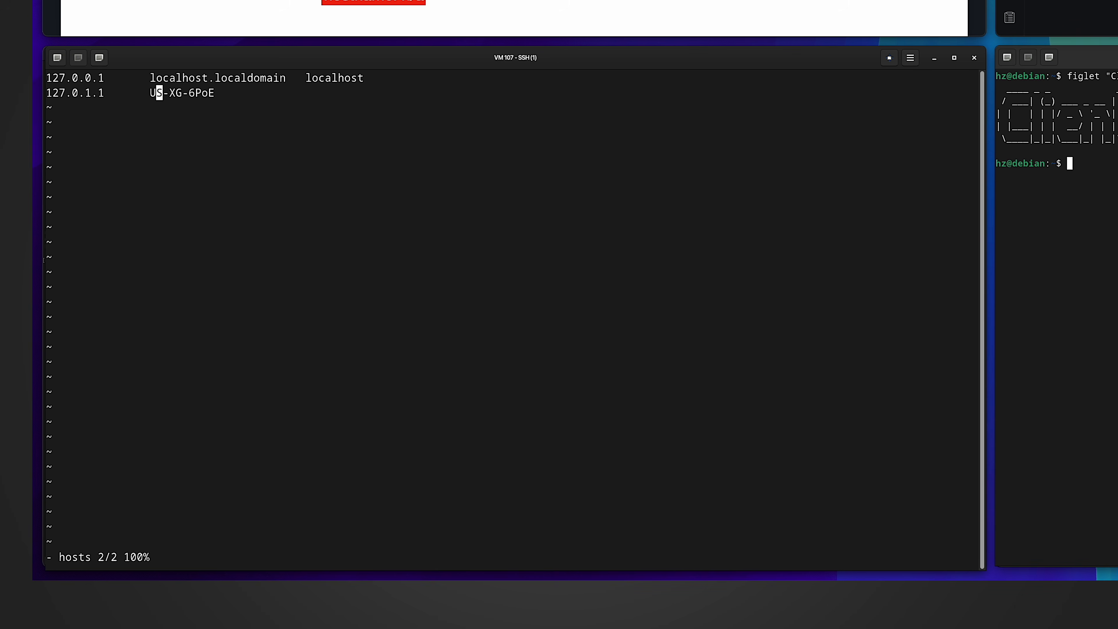
key("Left")
key("Left")
key("Left")
key("Left")
key("Left")
key("Left")
key("Left")
key("Left")
key("Left")
key("Left")
key("Left")
key("Right")
key("Right")
key("Right")
key("Right")
key("Right")
key("Right")
key("Right")
key("Right")
key("Right")
key("Right")
key("Right")
key("Right")
key("Right")
key("Right")
key("Right")
key("Right")
key("Right")
key("Right")
key("Right")
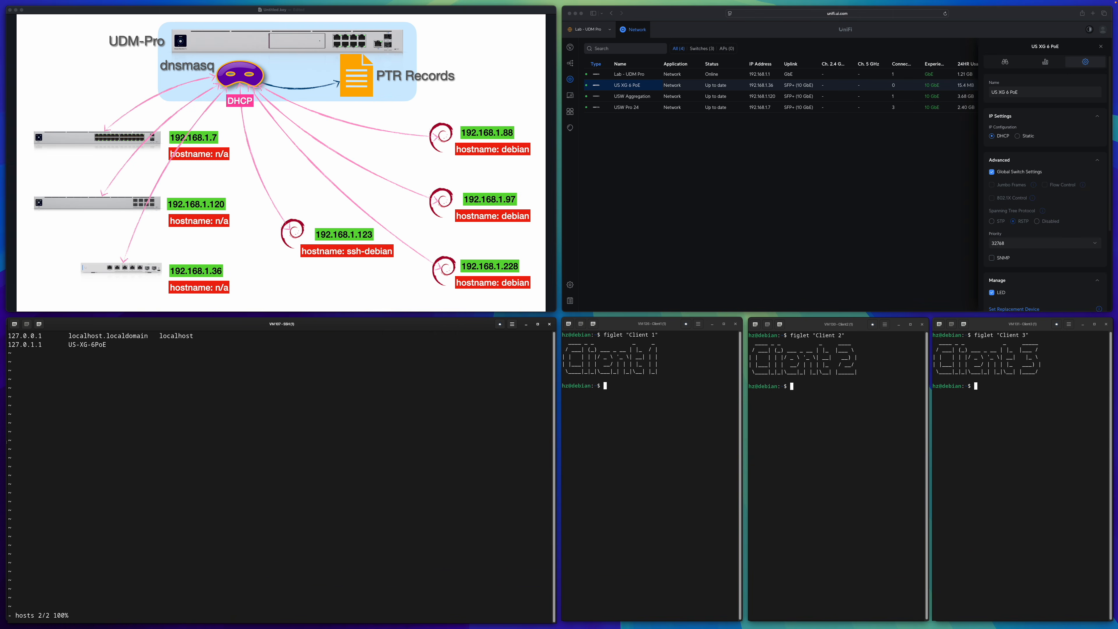
- Quit vi, review the DHCP Manager client list, and return to the ssh-debian terminal
type(":q")
key("Return")
scroll(282, 478, "up", 2)
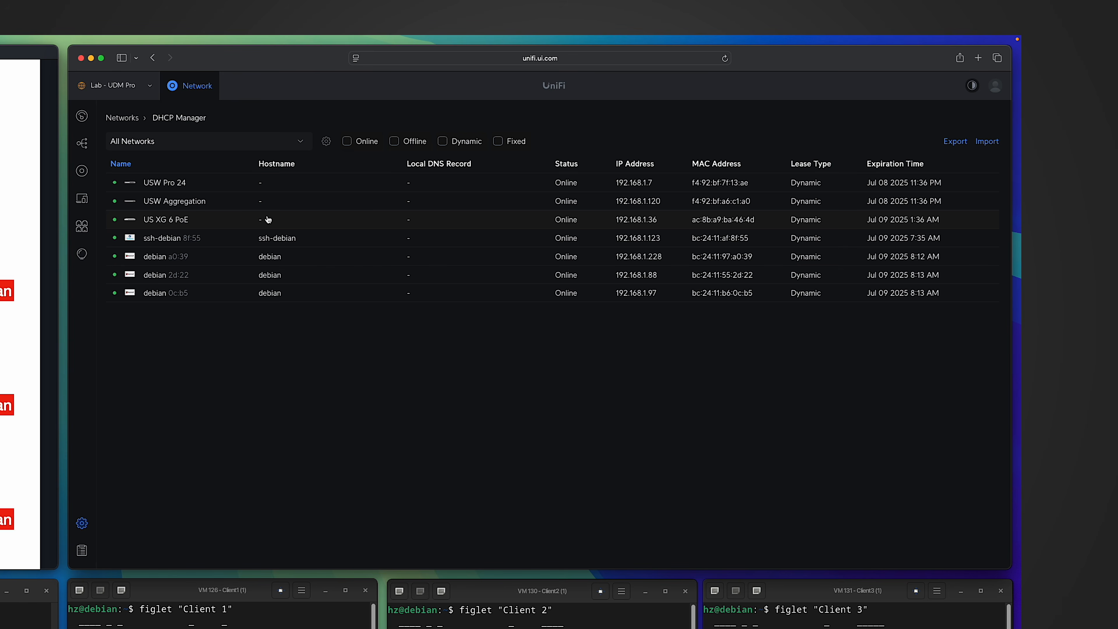
left_click(28, 617)
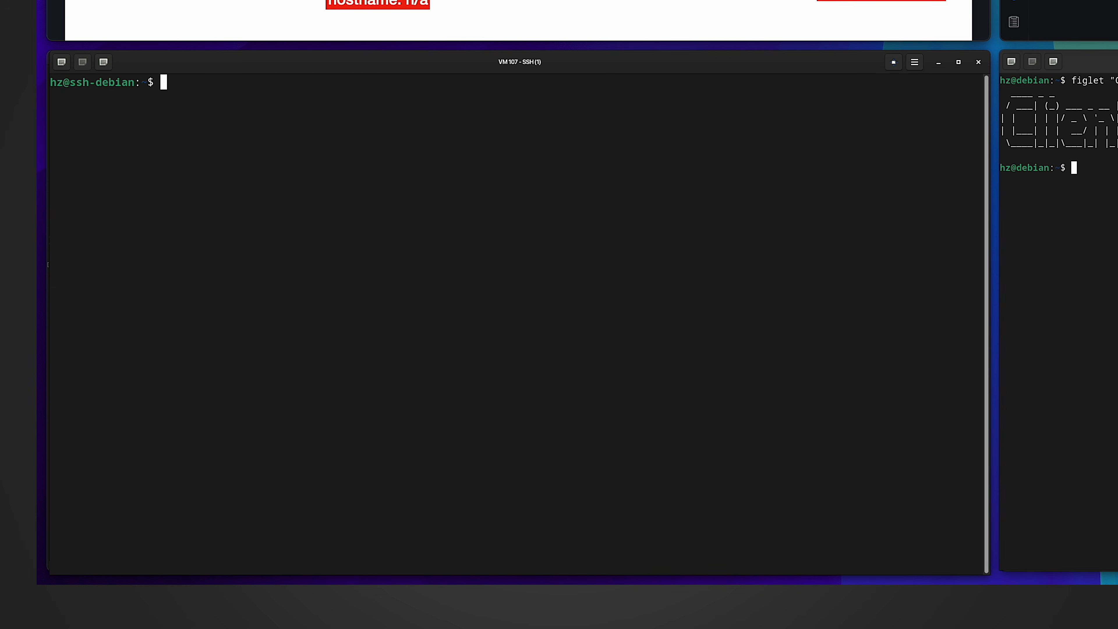
- Reverse-look up 192.168.1.36 with dig -x, highlighting its zero answers and queried name
type("dig -x 192.168.1.36")
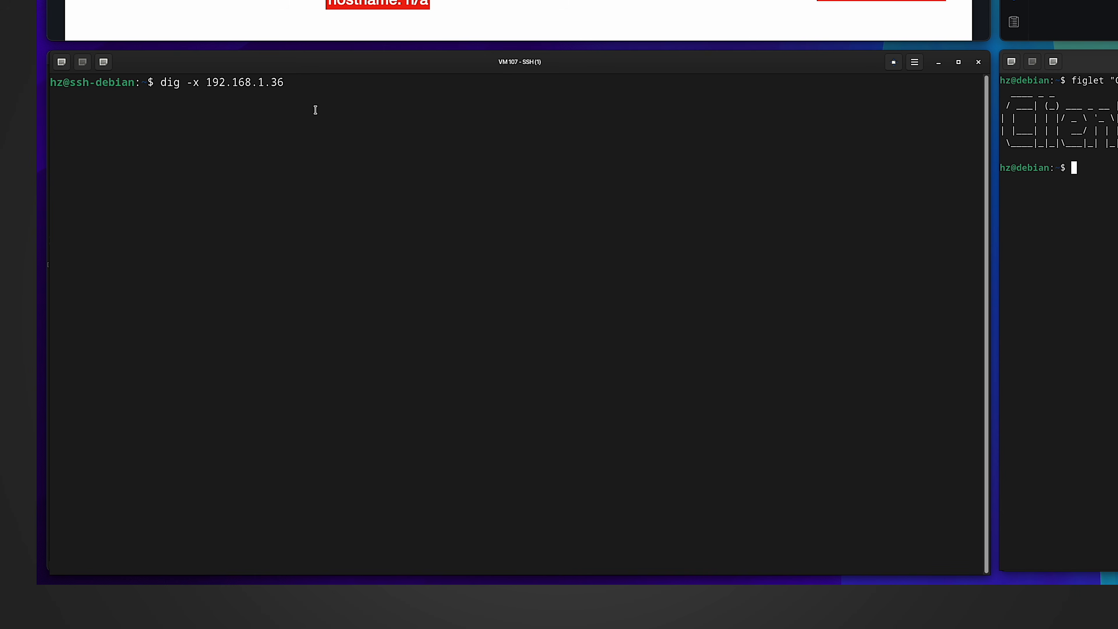
key("Return")
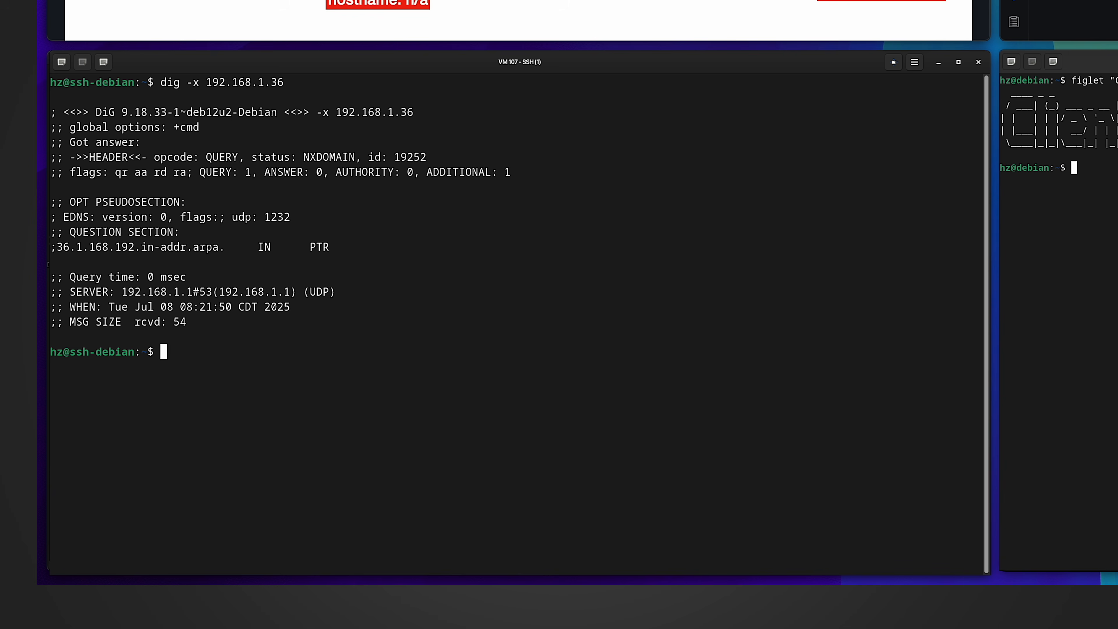
left_click_drag(259, 172, 321, 173)
left_click_drag(76, 256, 335, 246)
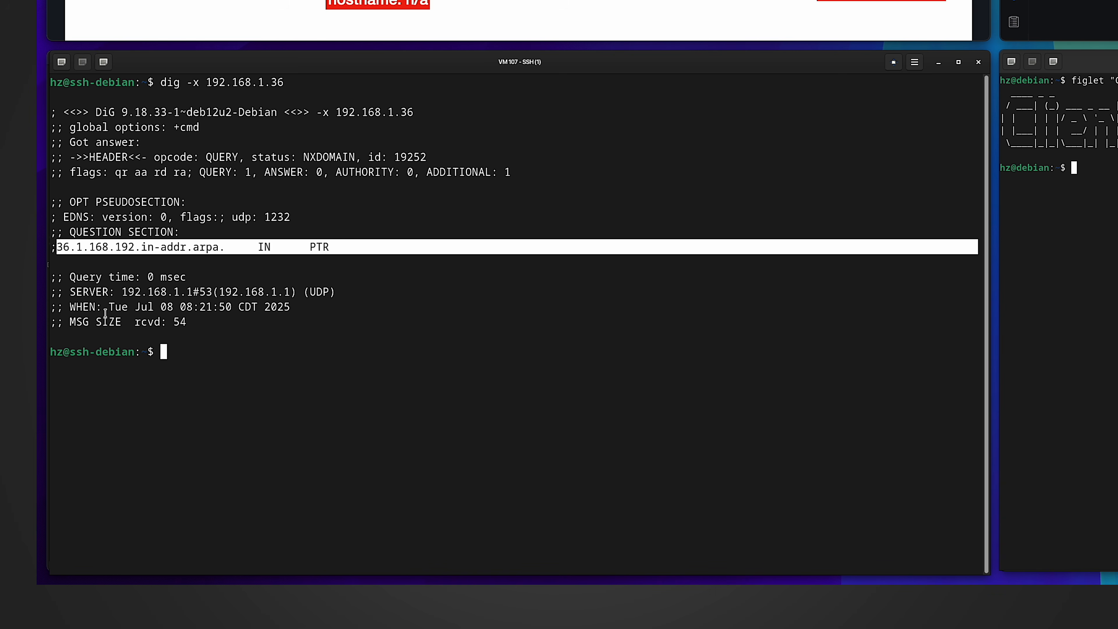
left_click(346, 246)
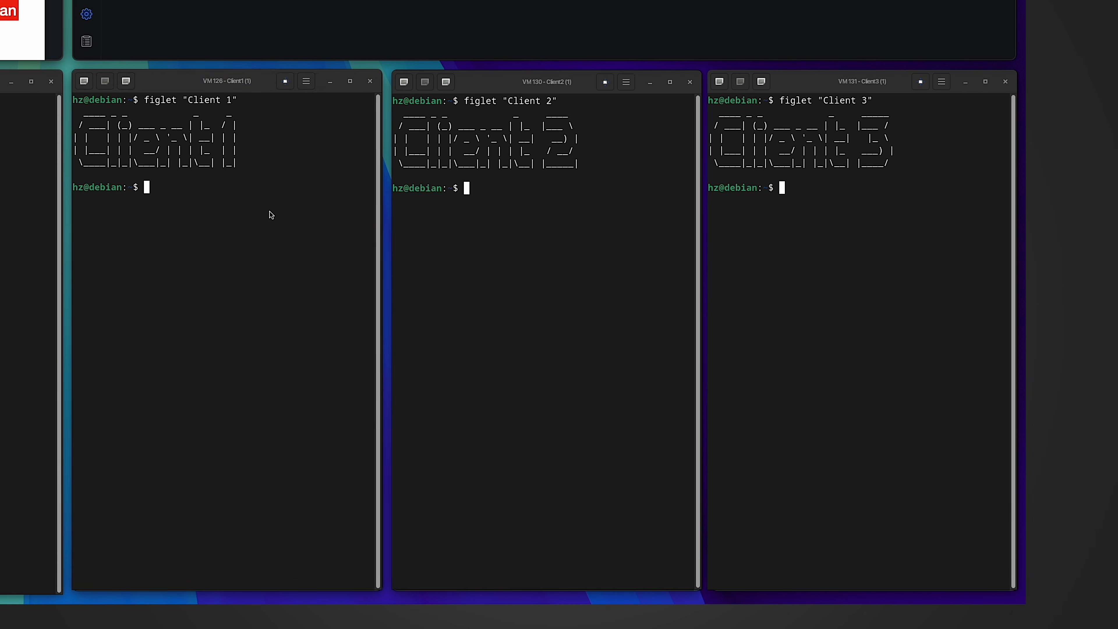
- Run hostname in the client terminals to confirm each is named debian
type("hostname")
key("Return")
left_click(546, 265)
type("hostname")
key("Return")
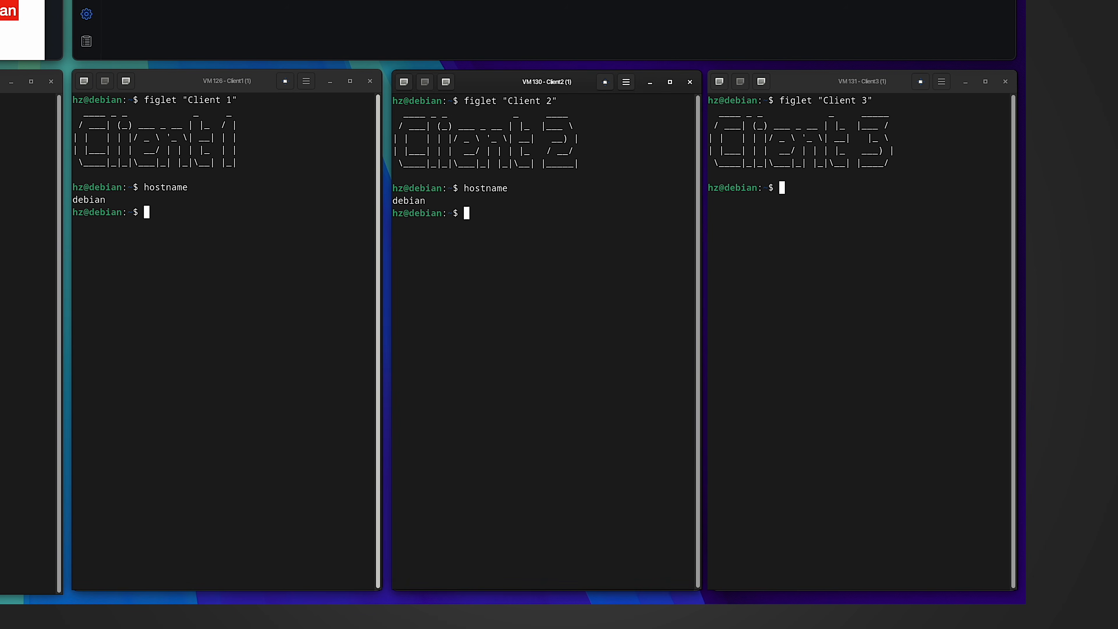
left_click(788, 291)
type("hostname")
key("Return")
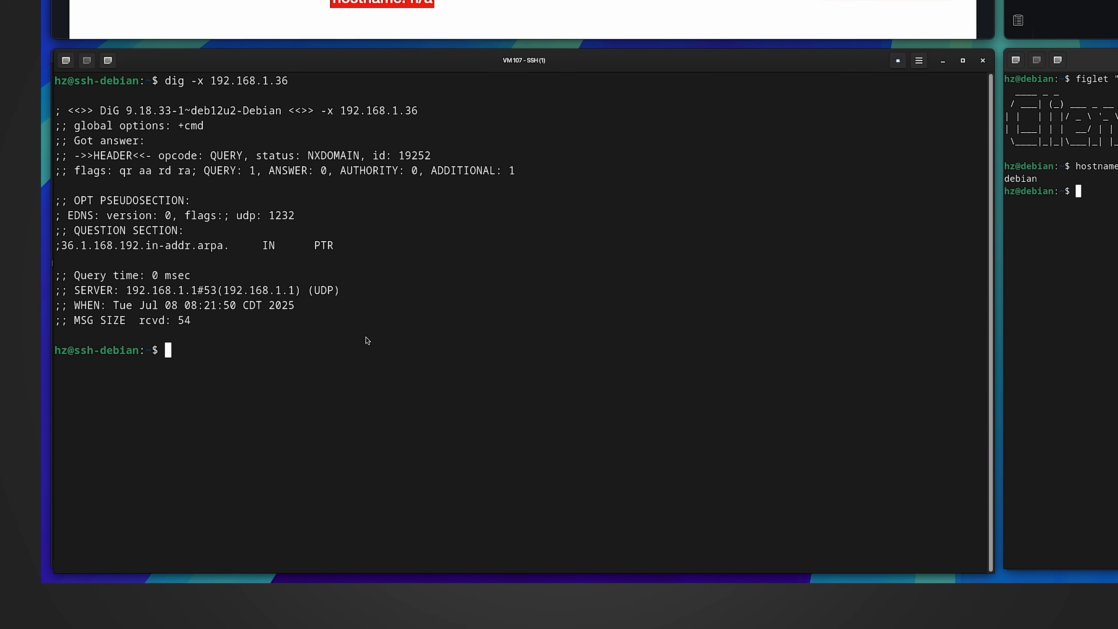
- Show dig debian returns only 192.168.1.88, then open the debian 2d:22 client details
type("dig debian")
key("Return")
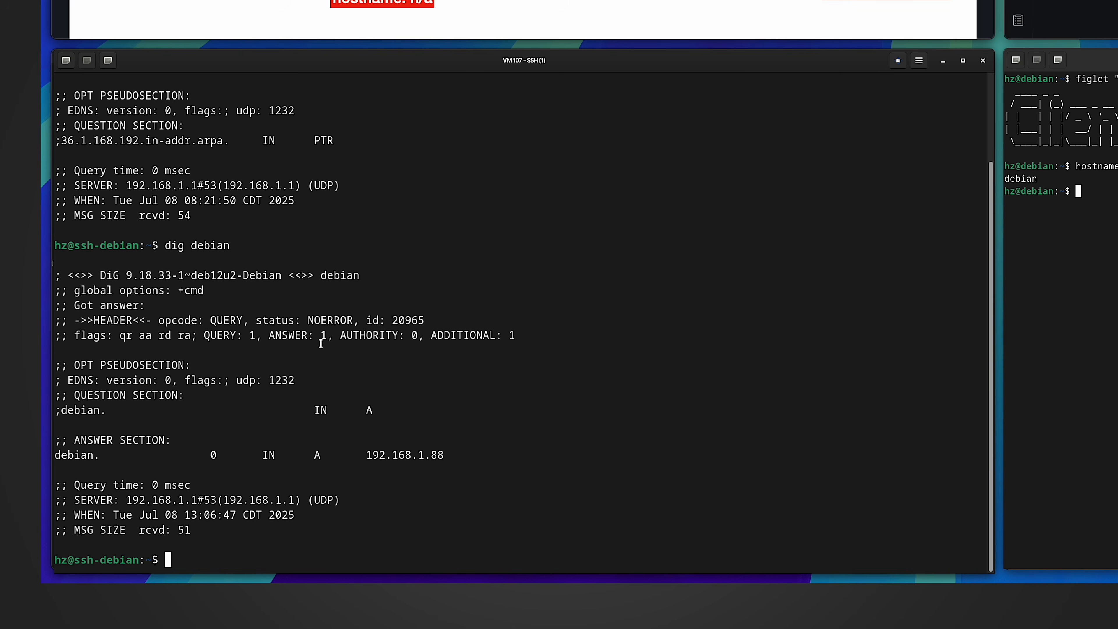
left_click_drag(327, 336, 276, 336)
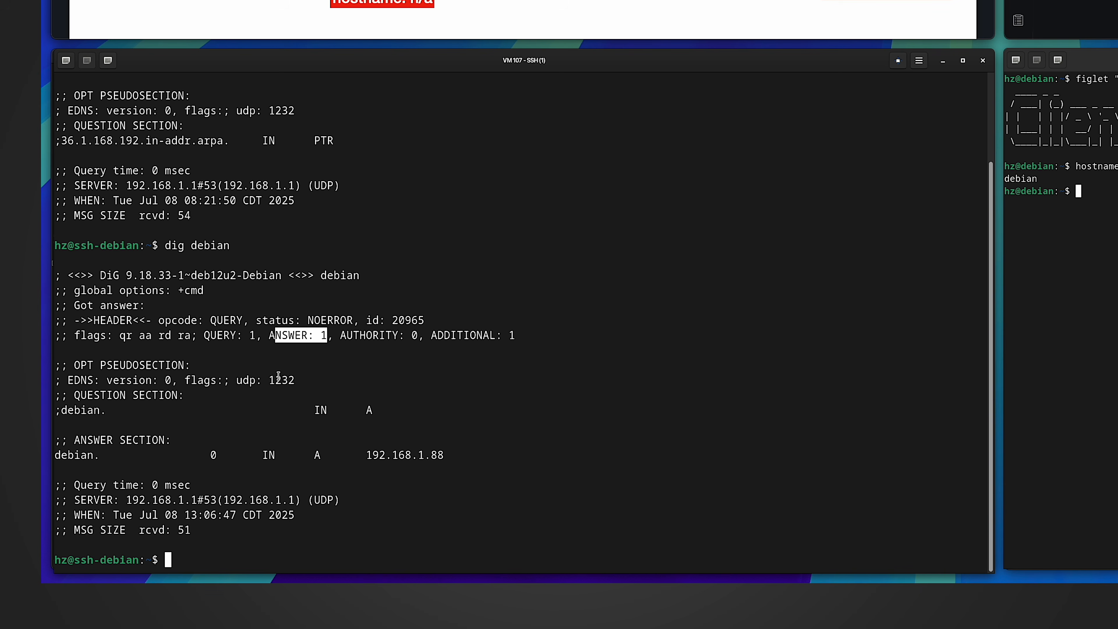
left_click_drag(366, 455, 441, 455)
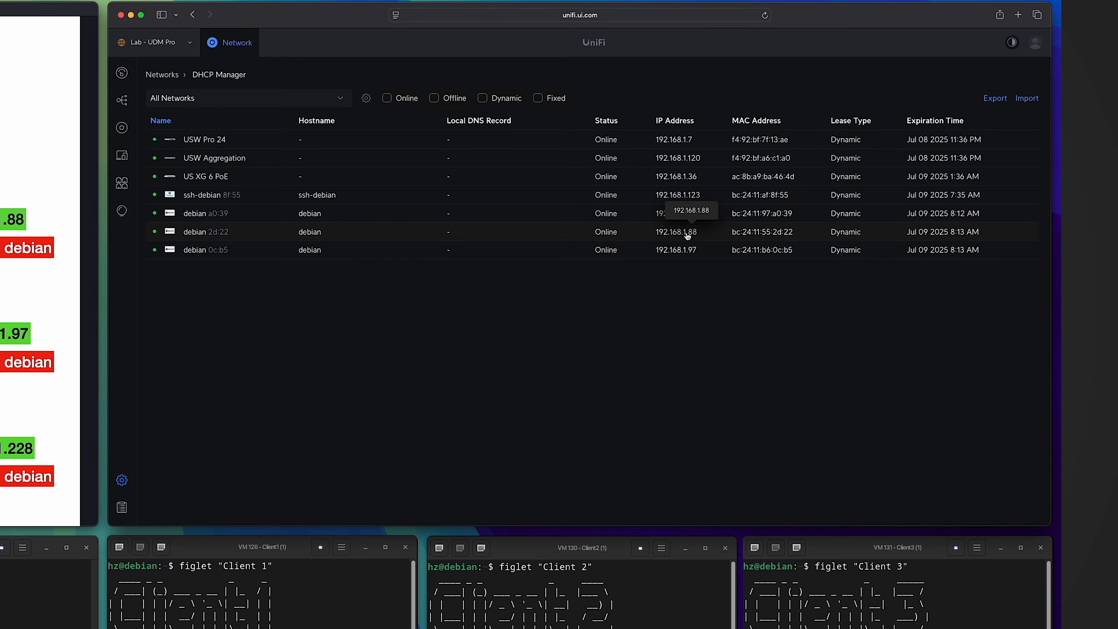
left_click(688, 236)
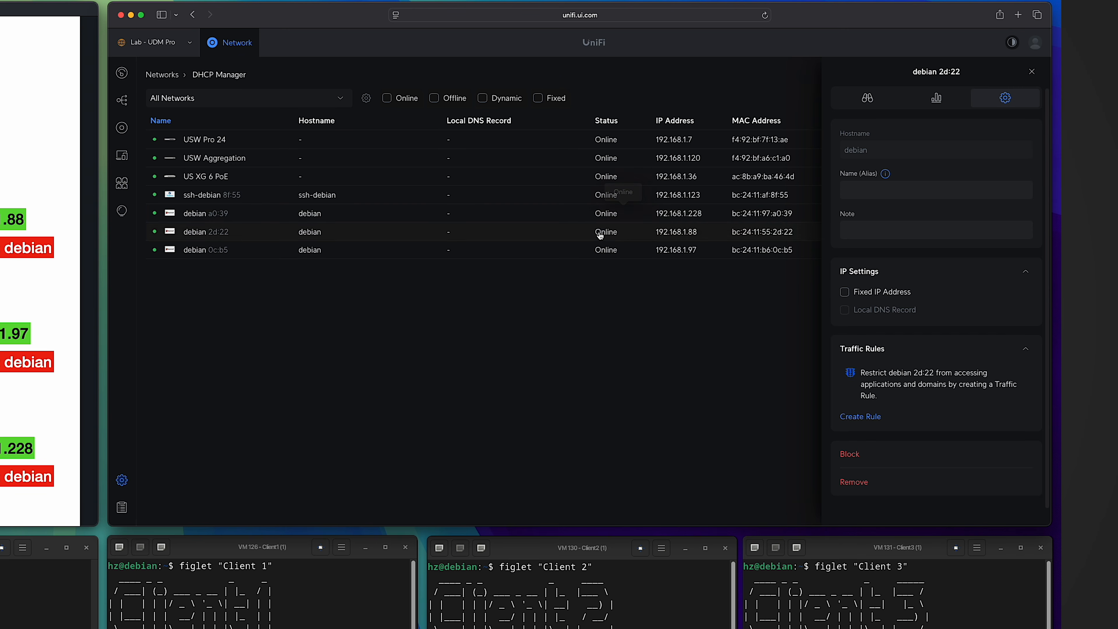
- Reverse-look up 192.168.1.88, showing its single answer debian.localdomain
left_click(26, 595)
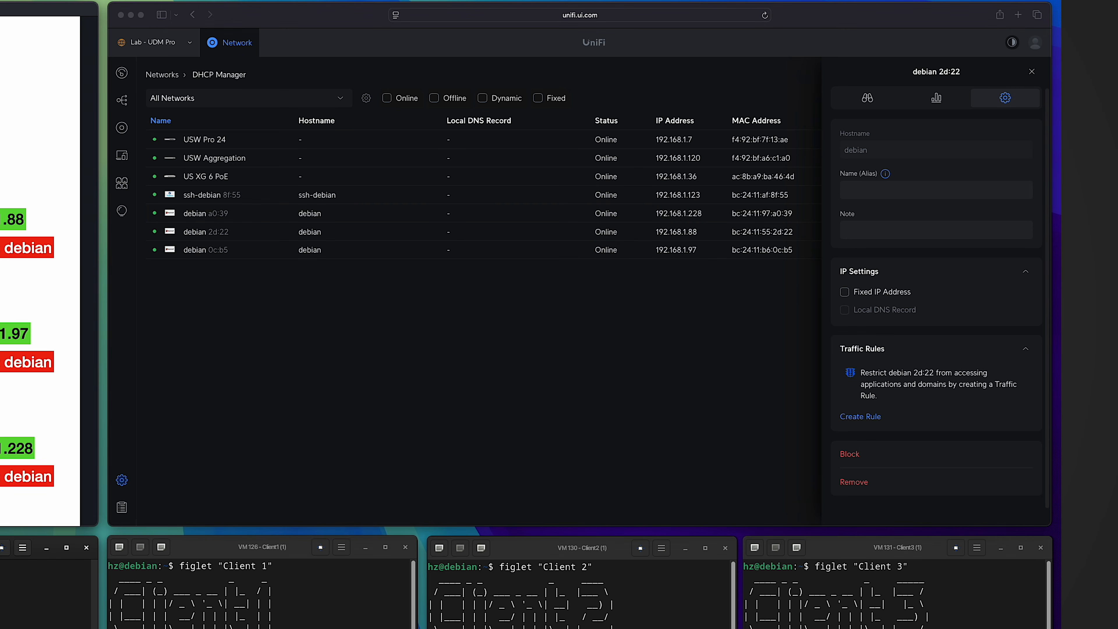
type("dig -x")
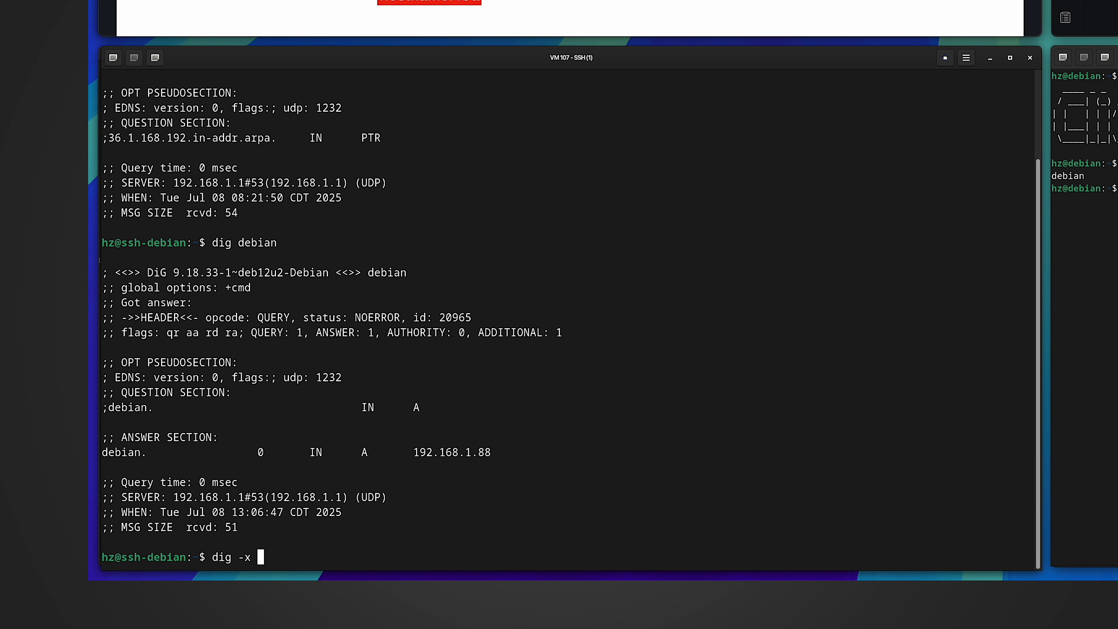
type(" 192.168.1.88")
key("Return")
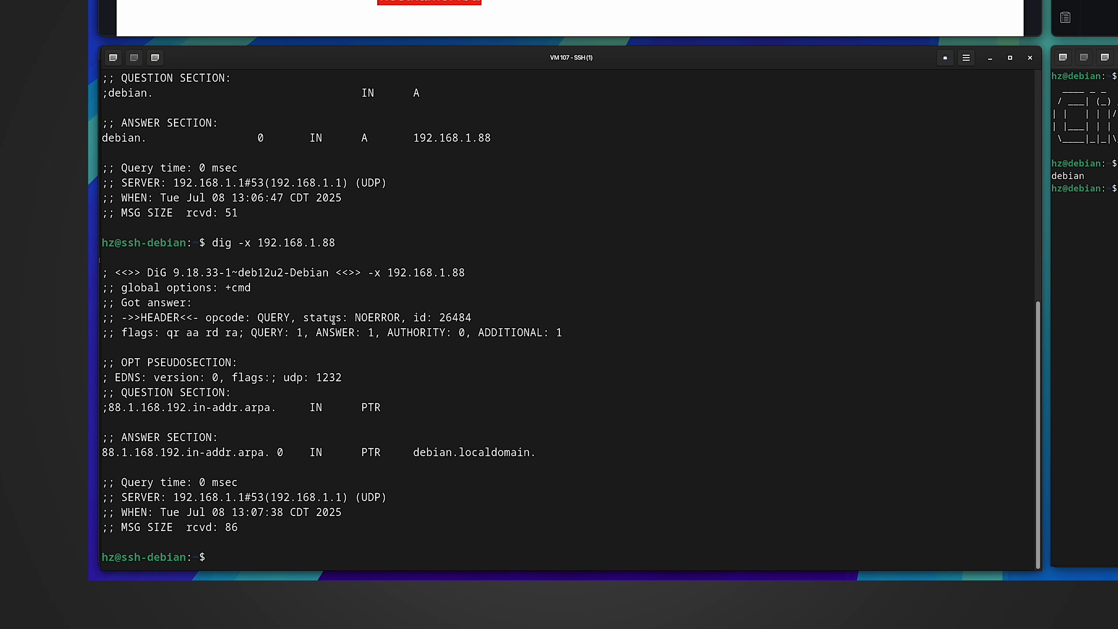
left_click_drag(316, 333, 377, 333)
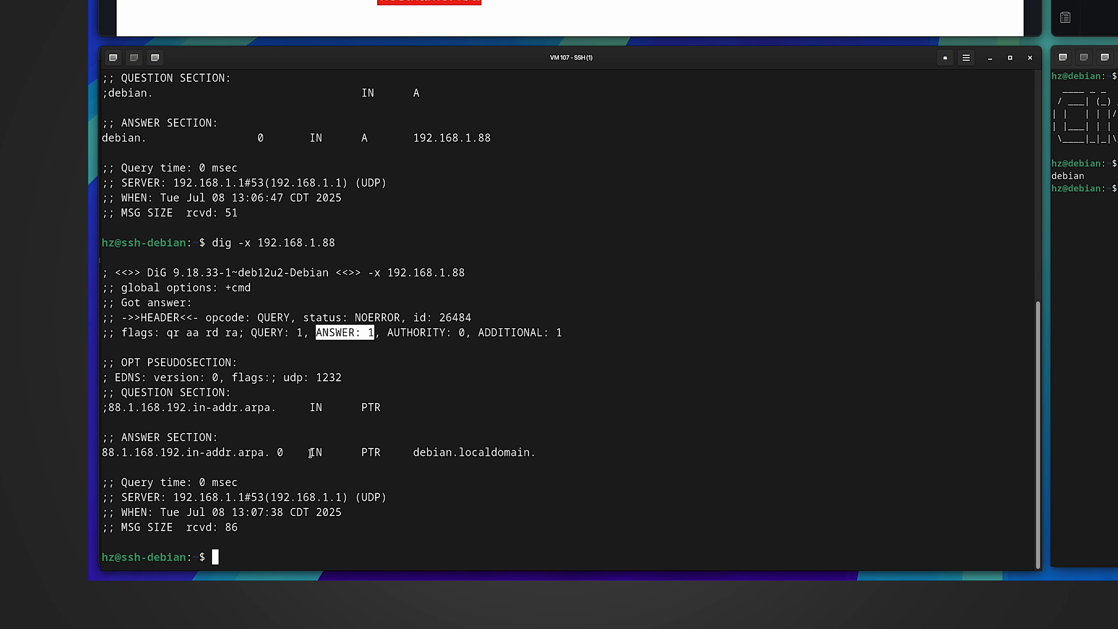
left_click(416, 454)
left_click_drag(416, 453, 534, 453)
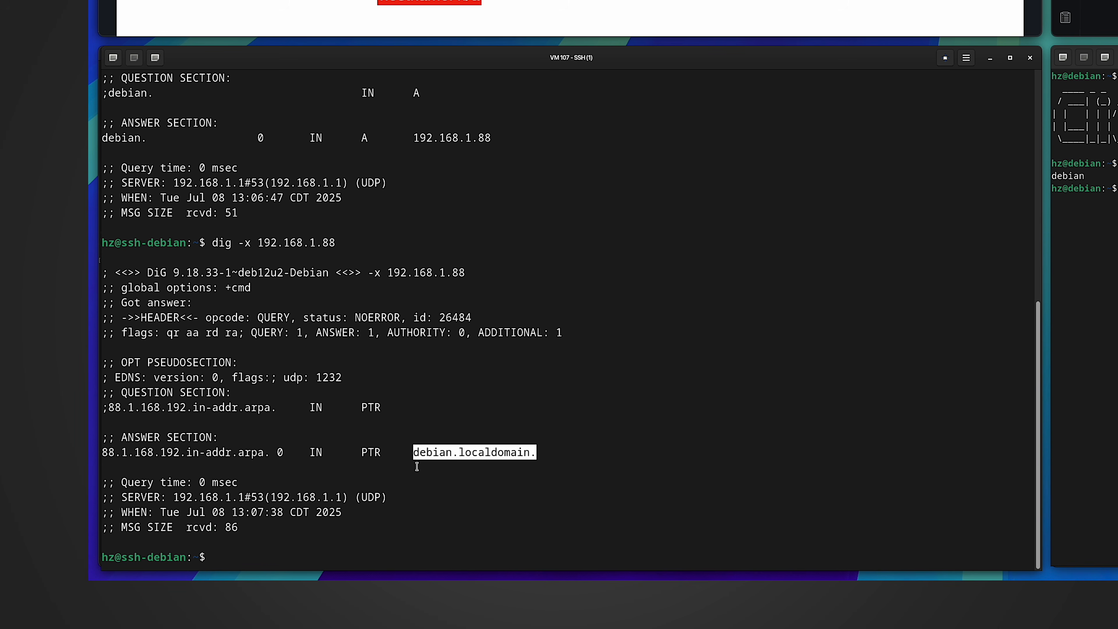
left_click(386, 485)
- Repeat the reverse lookup for 192.168.1.228 and 192.168.1.97, which return no answers
key("Up")
key("BackSpace")
key("BackSpace")
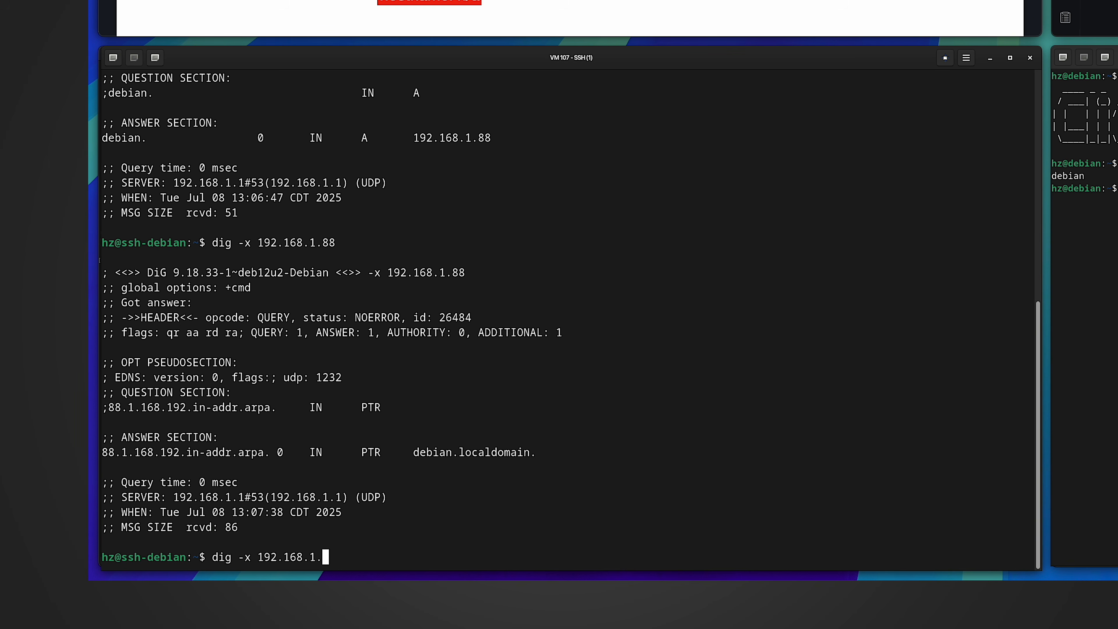
type("228")
key("Return")
left_click_drag(316, 377, 375, 378)
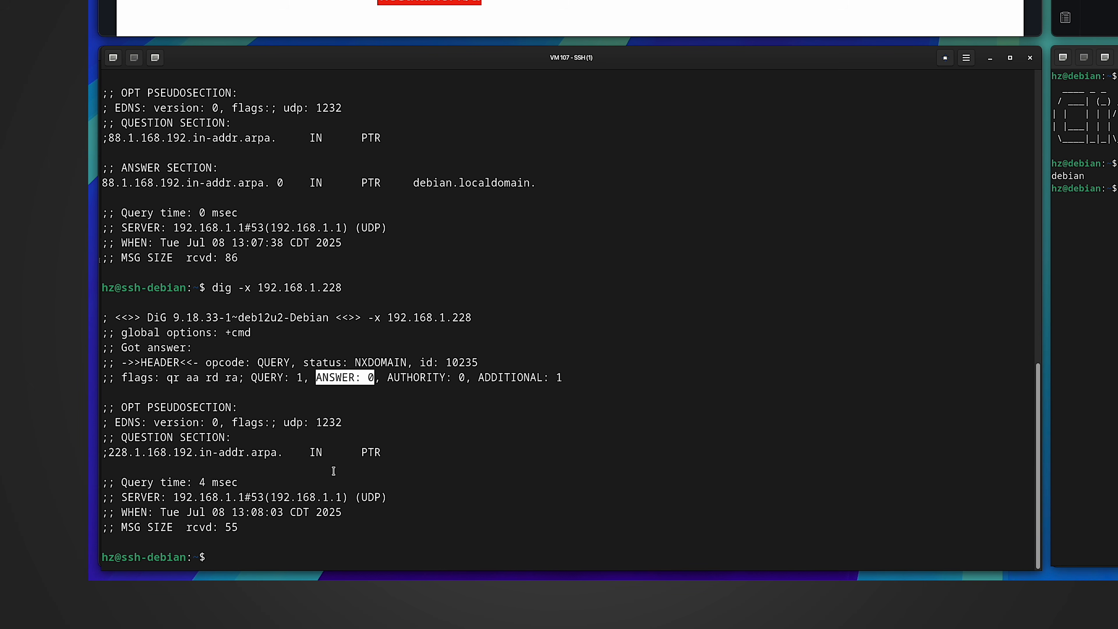
key("Up")
key("BackSpace")
key("BackSpace")
key("BackSpace")
type("97")
key("Return")
- Highlight the zero answers for 192.168.1.97, then try show dhcp leases on the UDM-Pro
left_click_drag(316, 377, 387, 377)
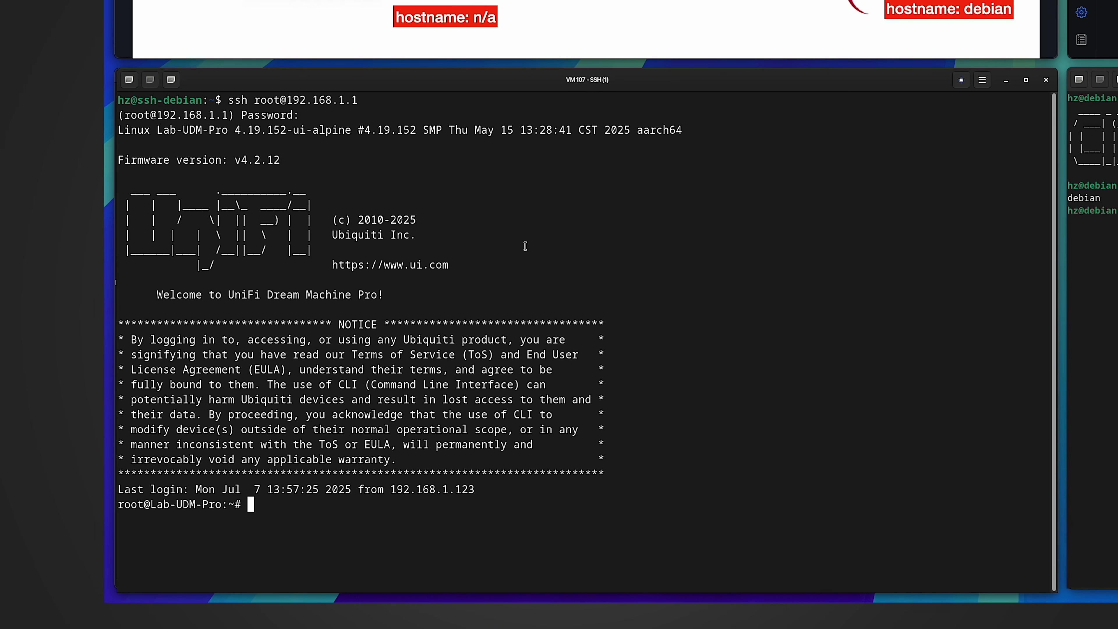
type("show dhcp leases")
key("Return")
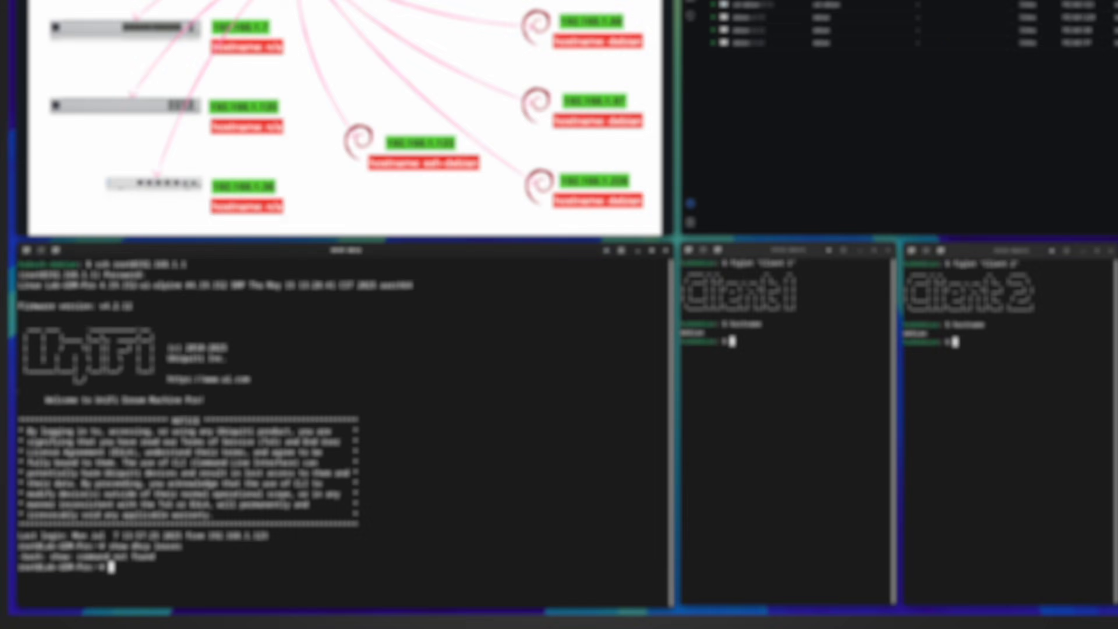
- Change to /run/dns.conf.d/hosts.d, list its files, and print the leases file
type("cd")
type("/ru")
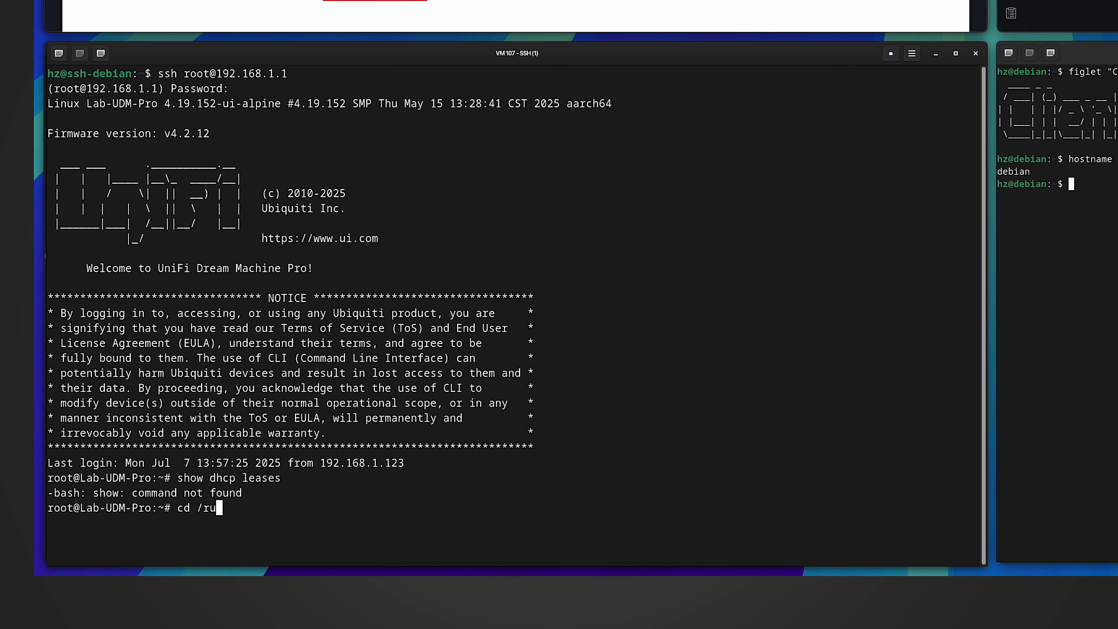
type("n/dns.conf.d/hosts.d")
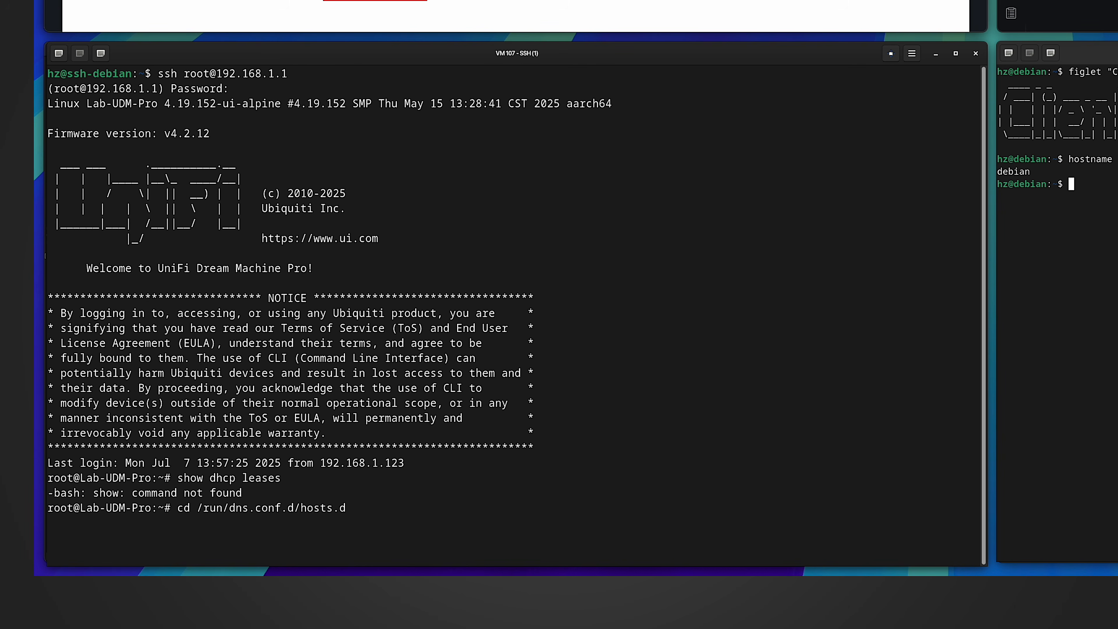
key("Return")
type("ls -al")
key("Return")
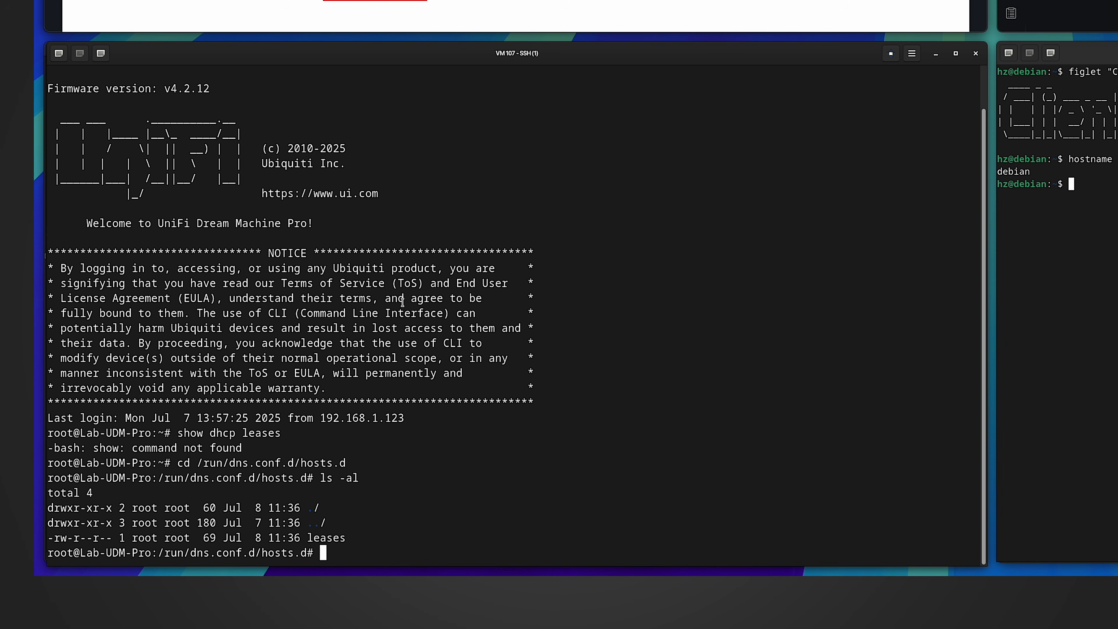
type("cat leases")
key("Return")
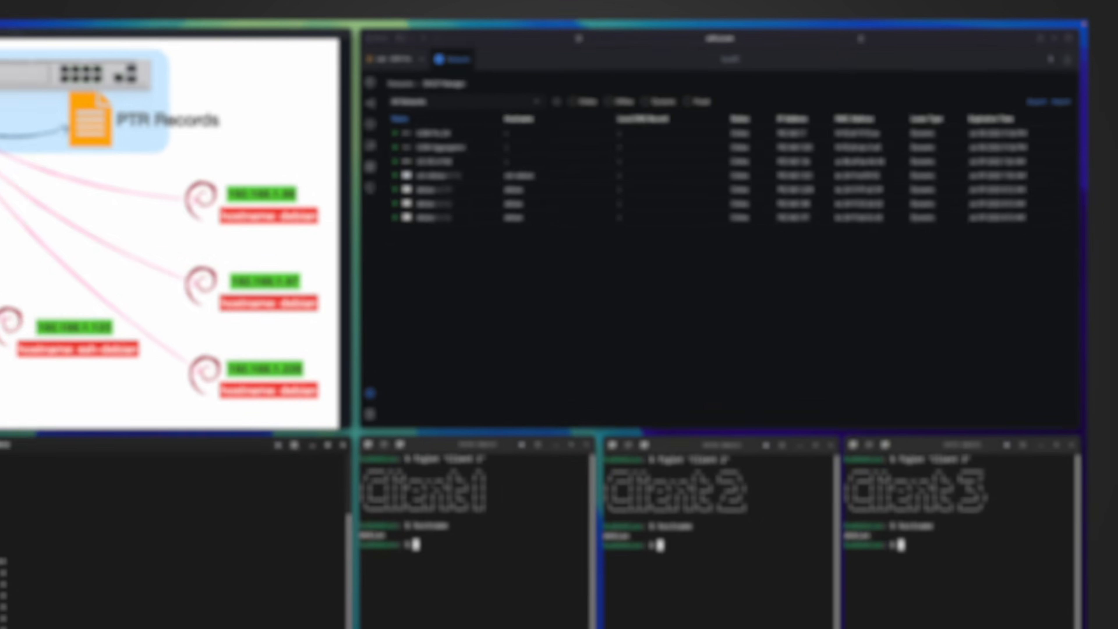
- Highlight the lease entries, including 192.168.1.88 debian.localdomain
left_click_drag(152, 608, 32, 600)
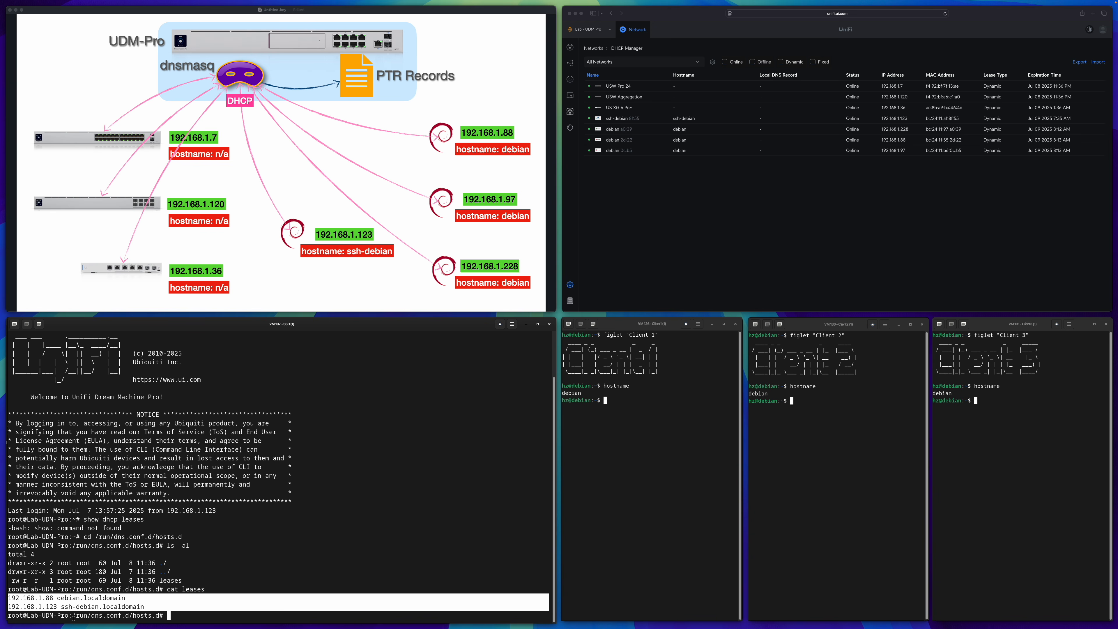
double_click(34, 599)
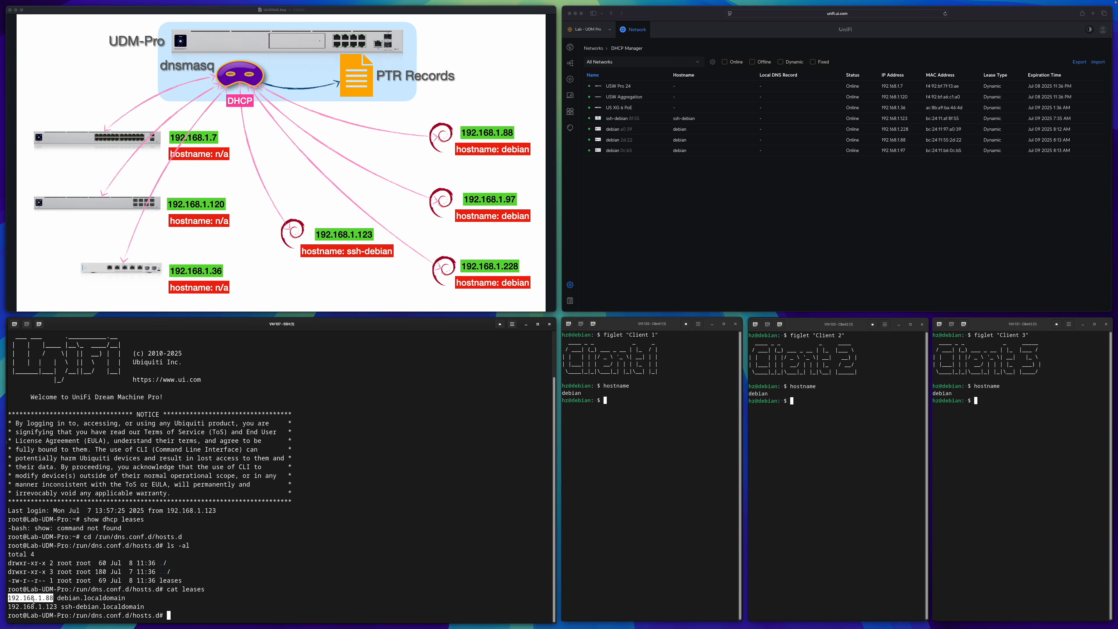
left_click_drag(58, 598, 124, 598)
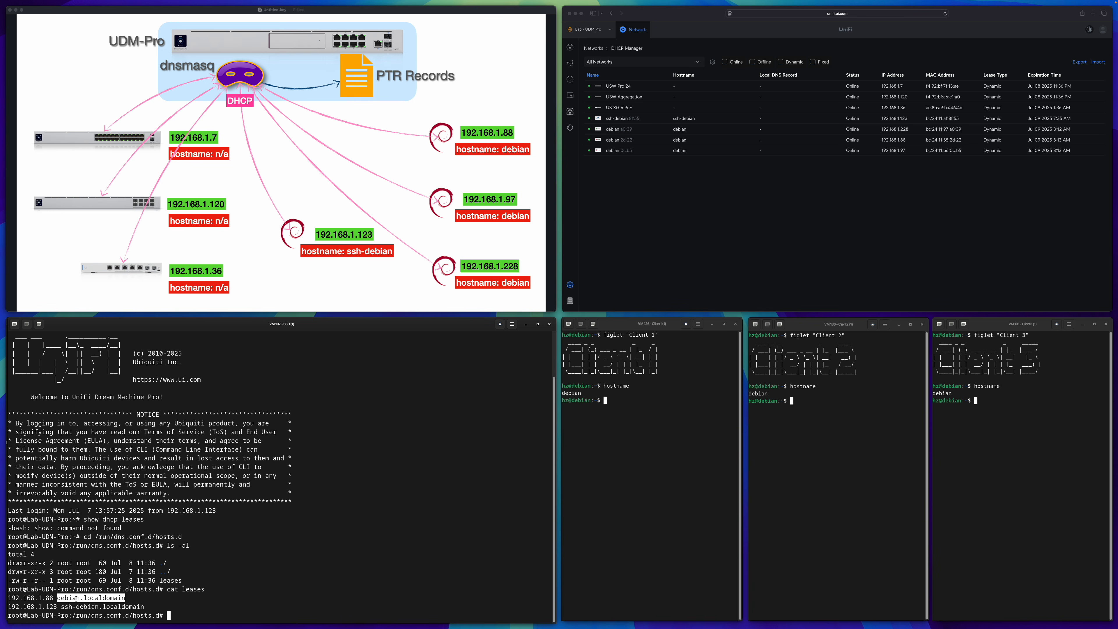
left_click(98, 598)
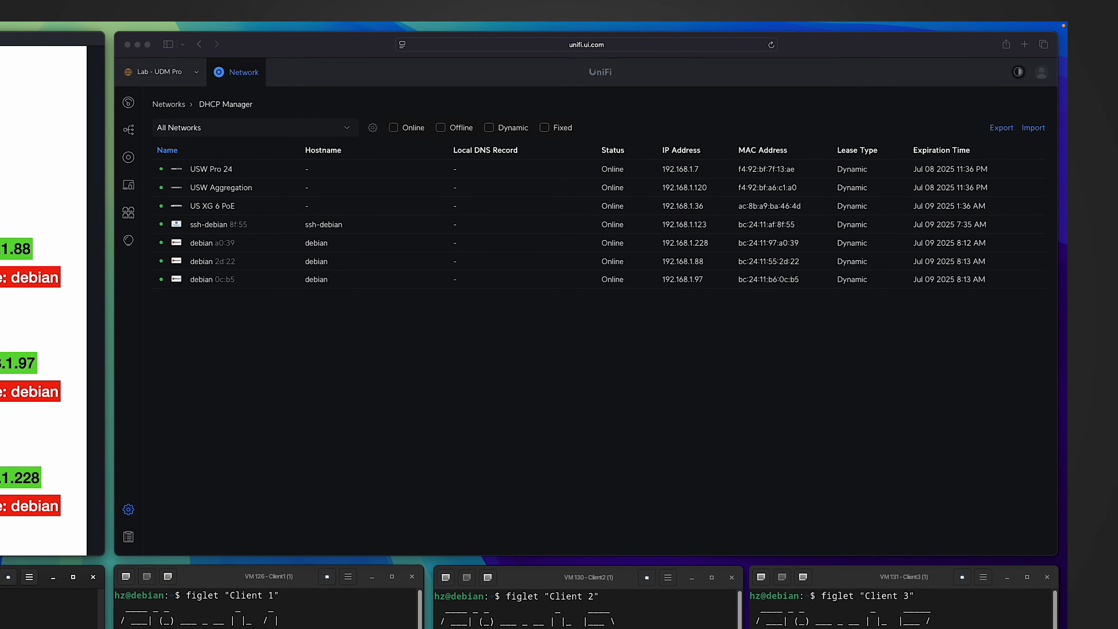
- Open the US XG 6 PoE switch's settings in UniFi and toggle its IP configuration to Static
left_click(417, 394)
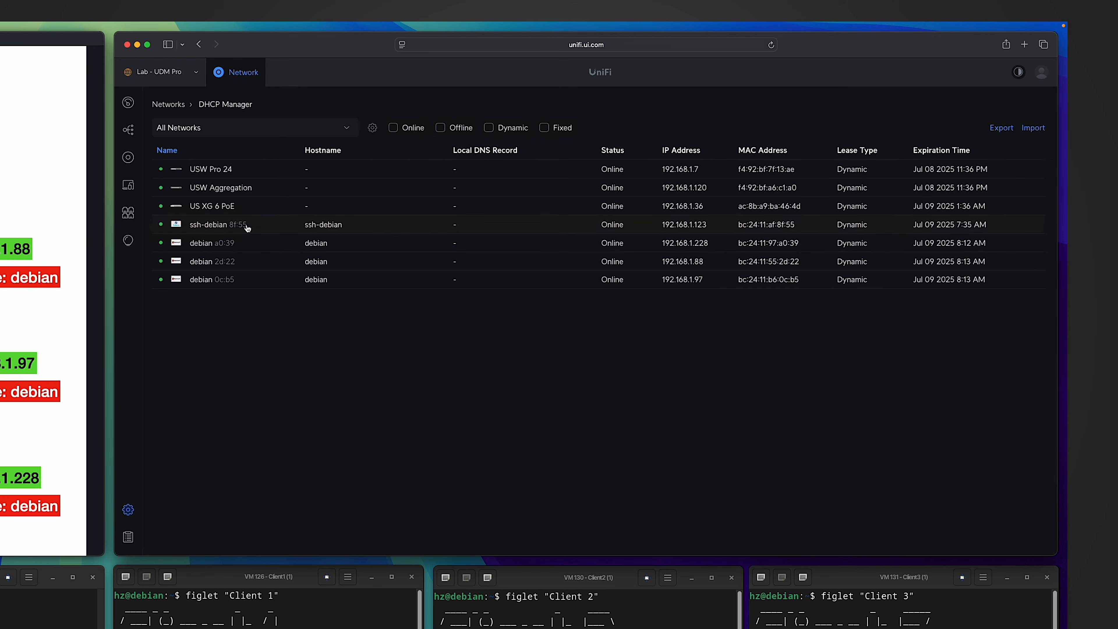
left_click(228, 209)
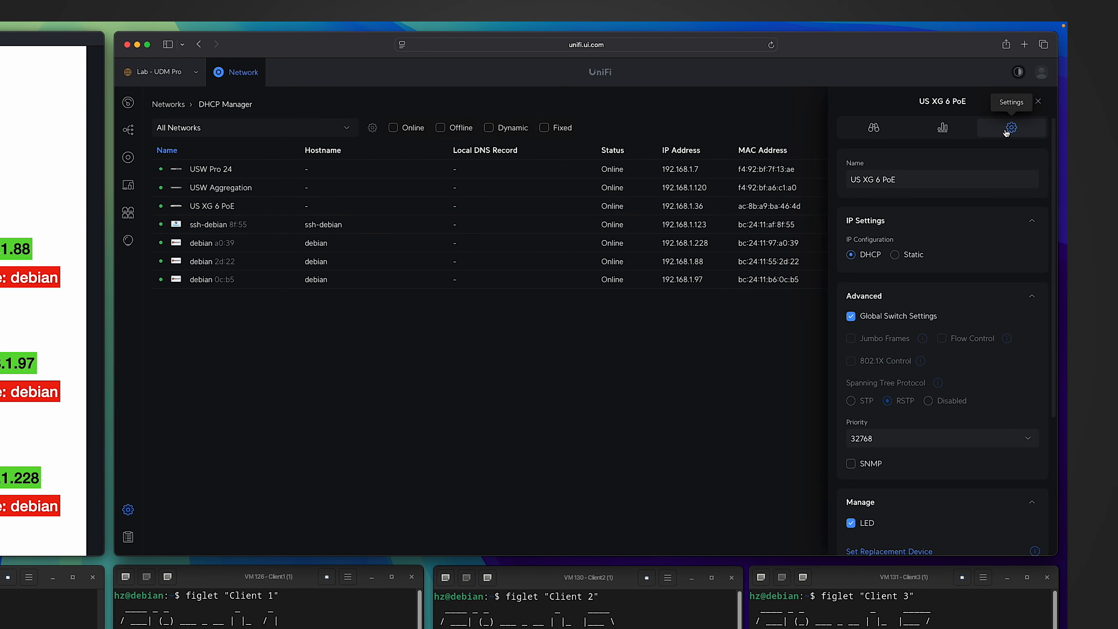
scroll(960, 322, "down", 1)
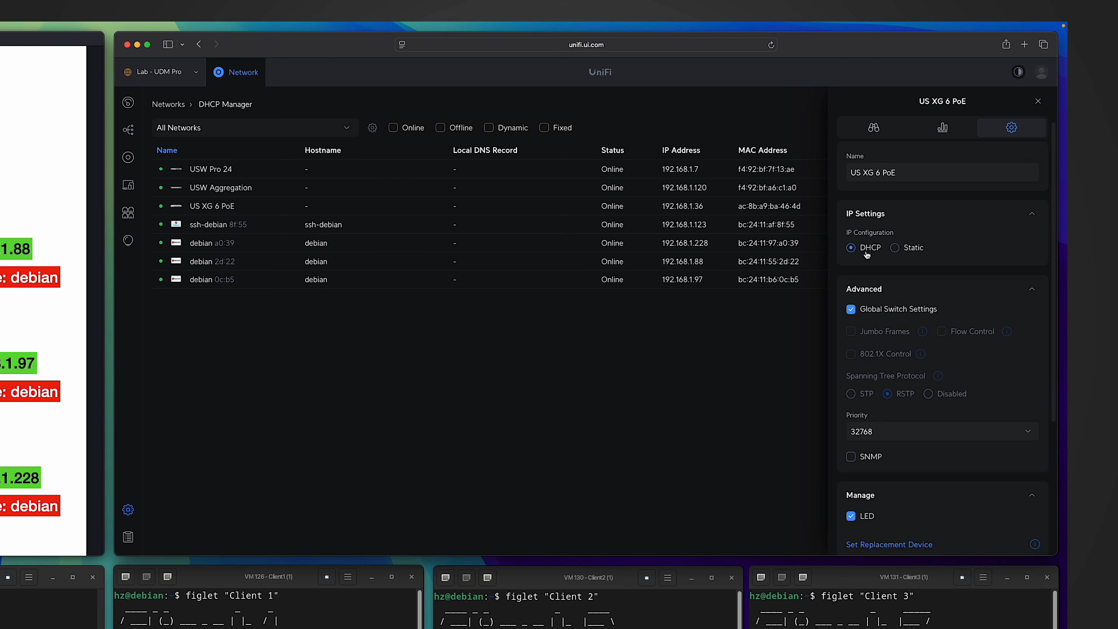
left_click(899, 250)
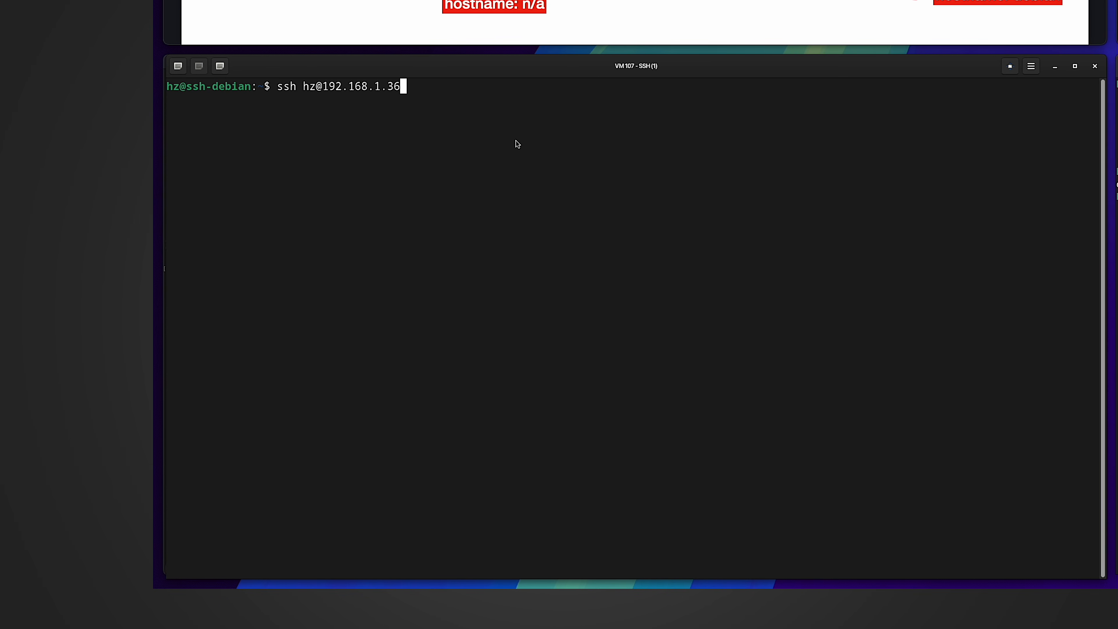
- SSH into the switch, telnet localhost, enable, and run show sysinfo, highlighting System Name USXG6PoE
key("Return")
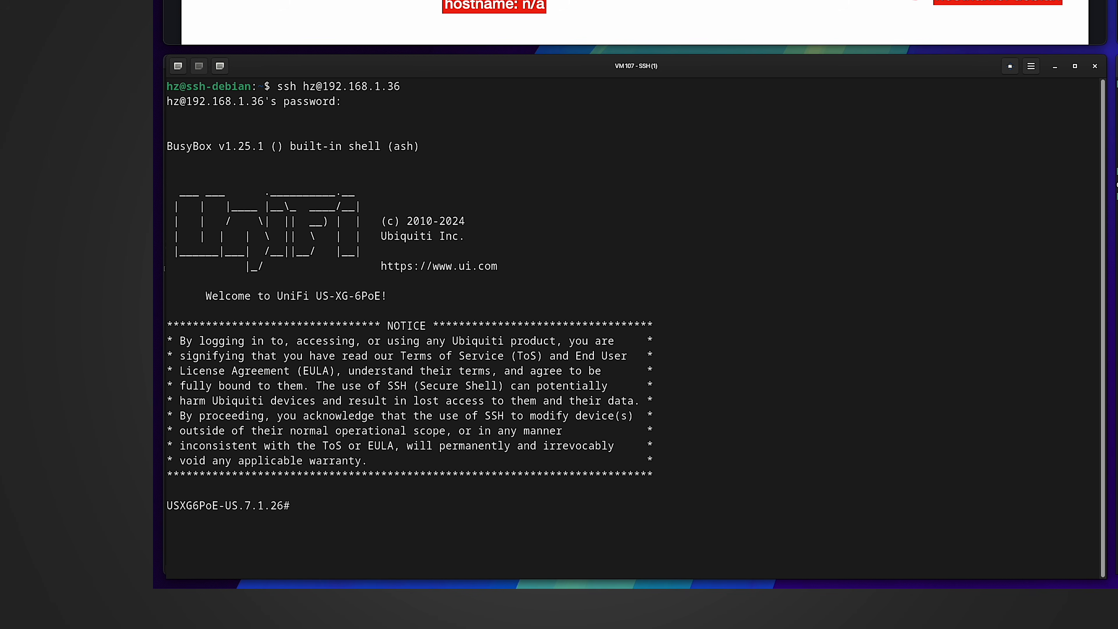
type("telnet localhost")
key("Return")
type("en")
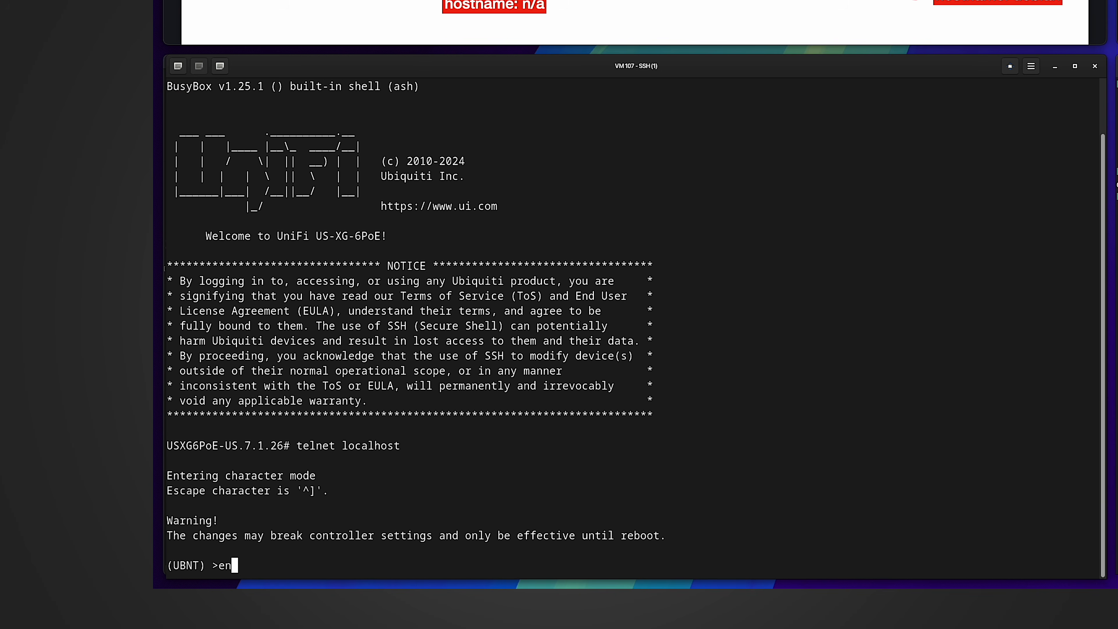
key("Return")
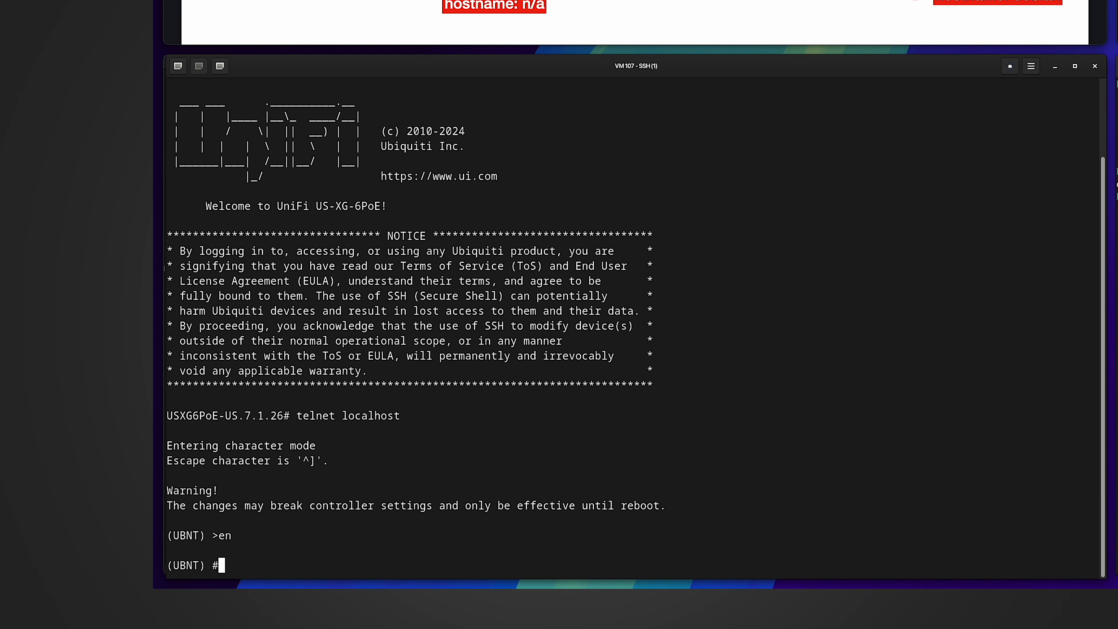
type("show sysinfo")
key("Return")
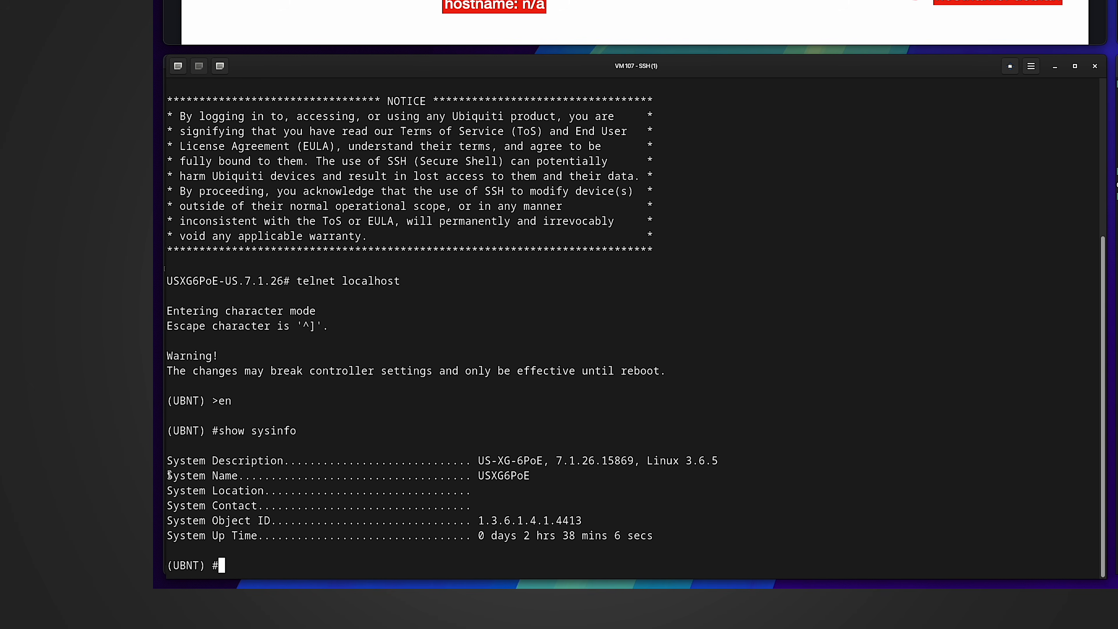
left_click_drag(170, 476, 255, 475)
left_click_drag(535, 477, 475, 478)
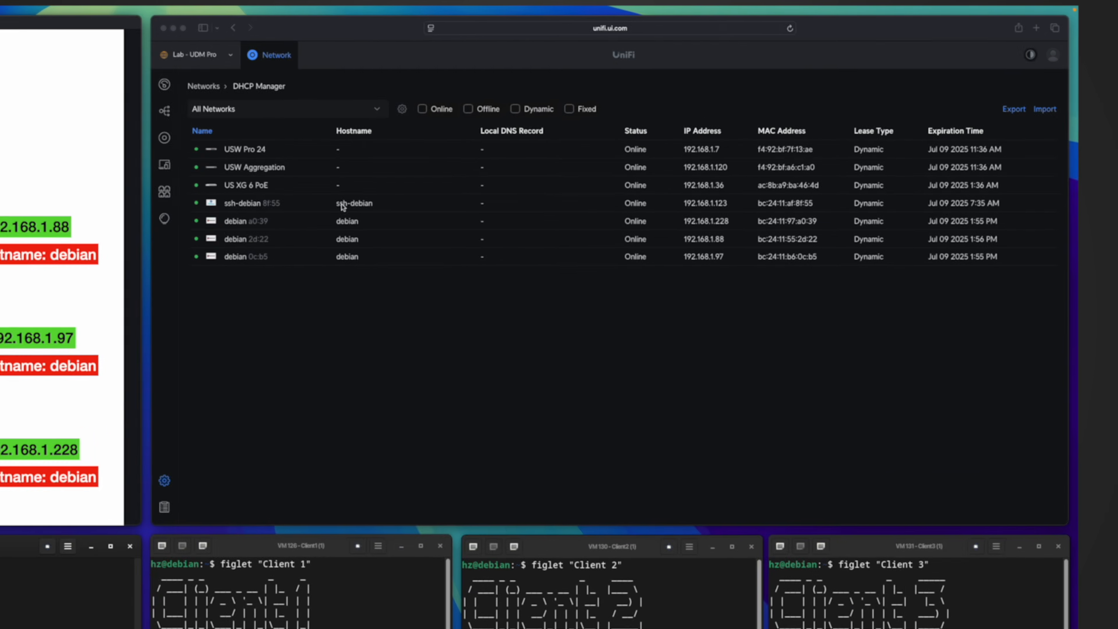
left_click(458, 381)
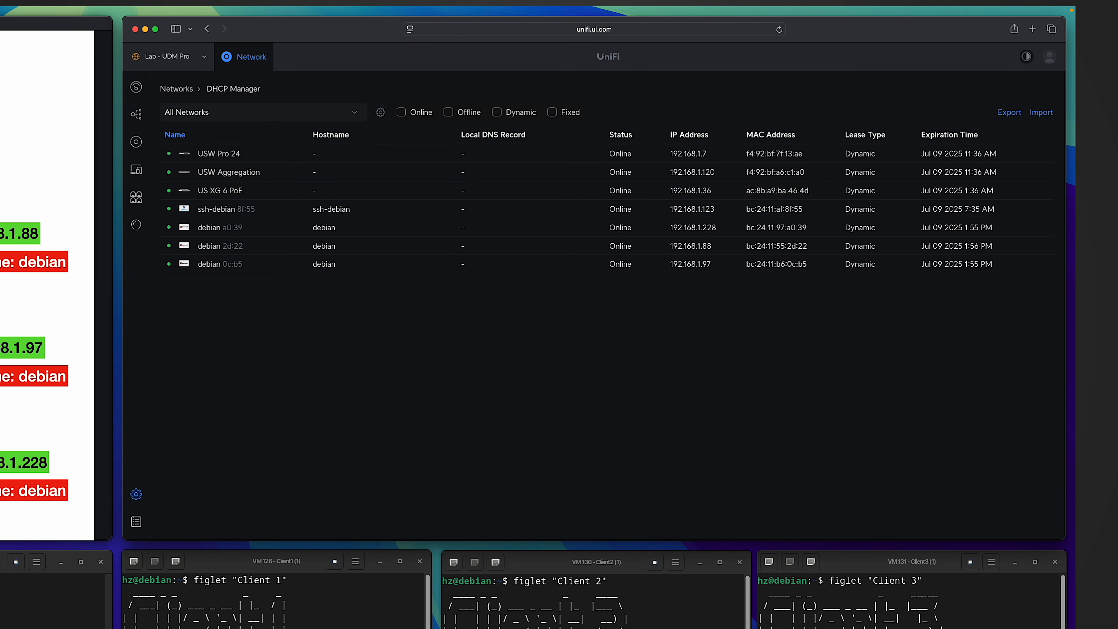
left_click(27, 613)
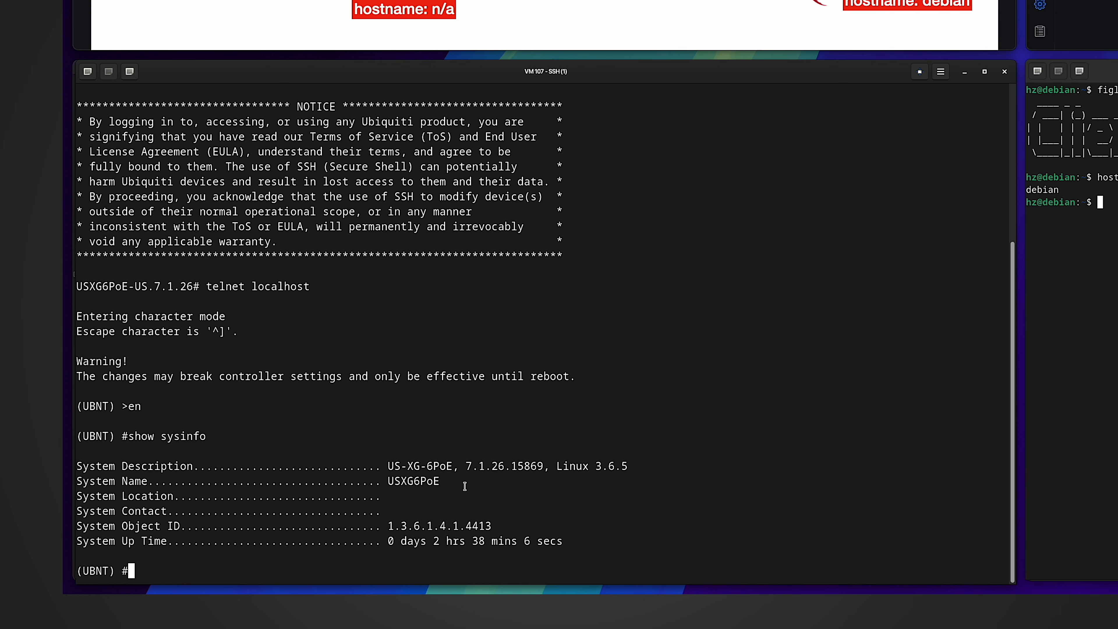
- Set the switch hostname to switch1 and save the configuration with write memory
type("hostname swi")
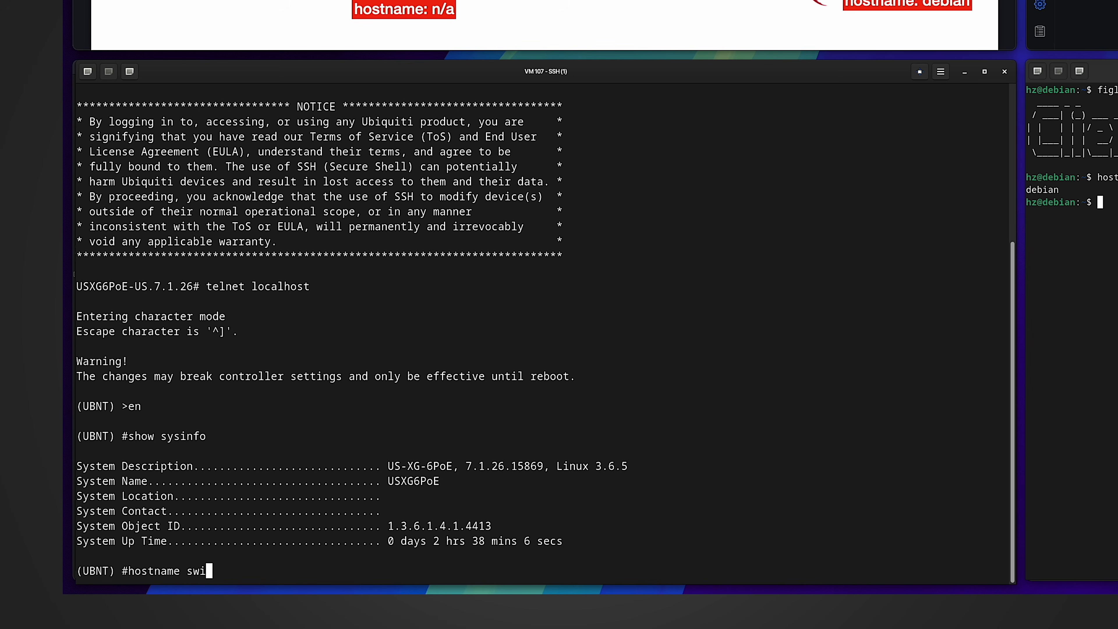
type("tch1")
key("Return")
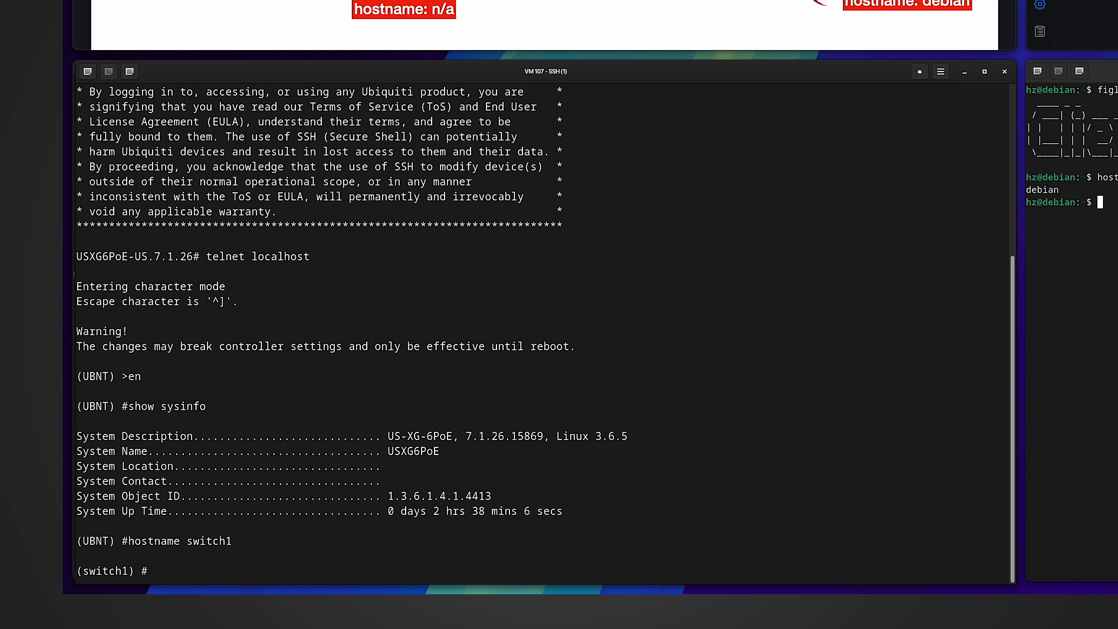
type("write memory")
key("Return")
type("y")
key("Return")
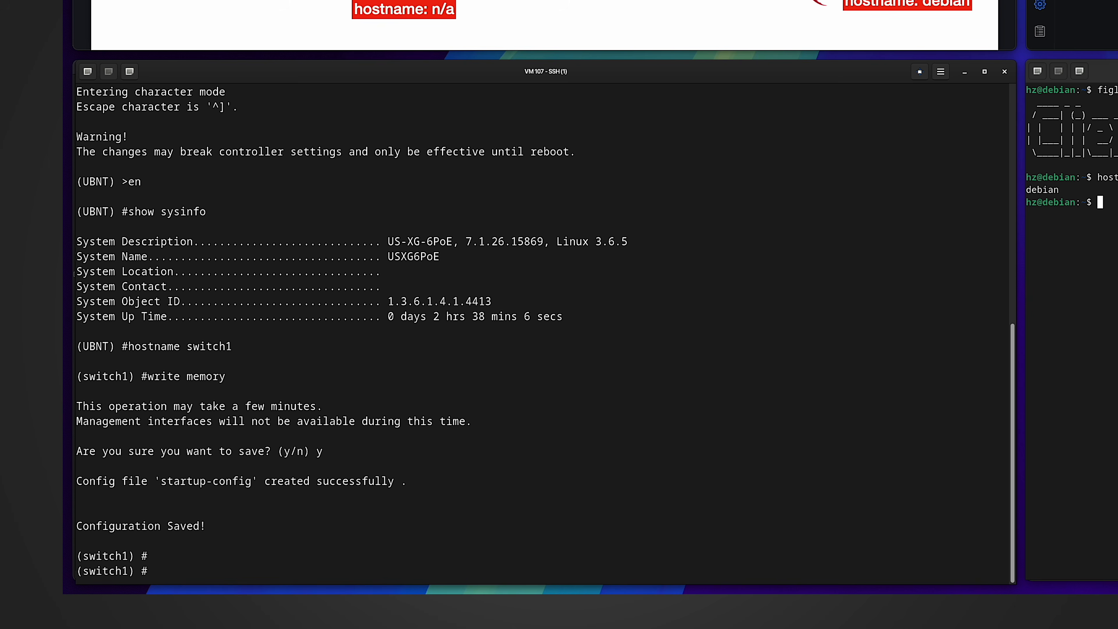
type("exit")
- Exit the telnet session and enter reboot at the switch shell
key("Return")
type("exit")
key("Return")
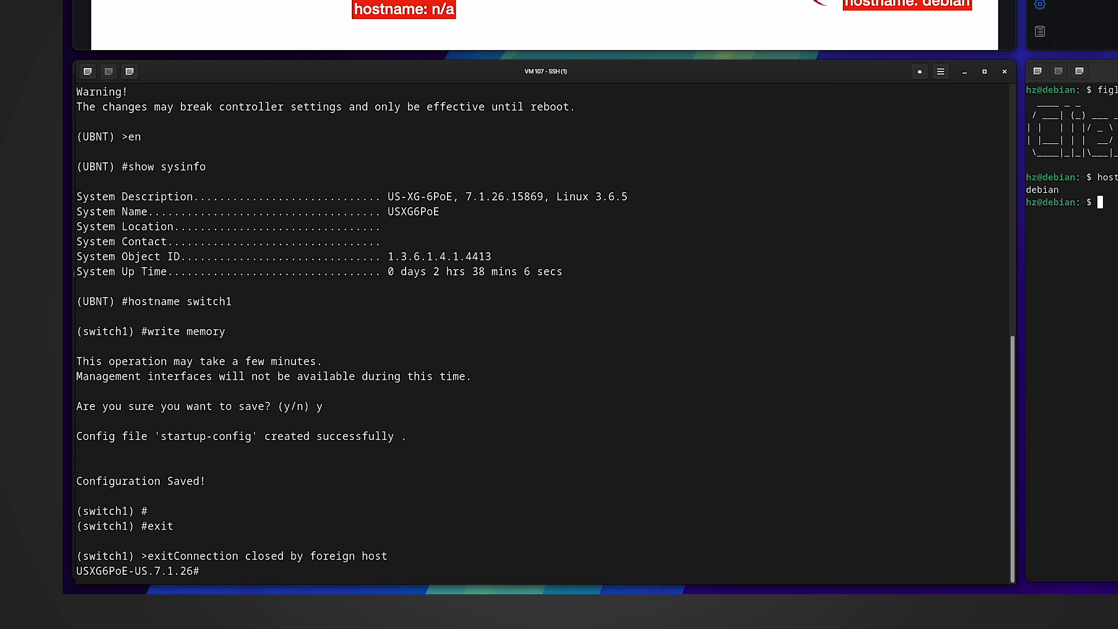
type("reboot")
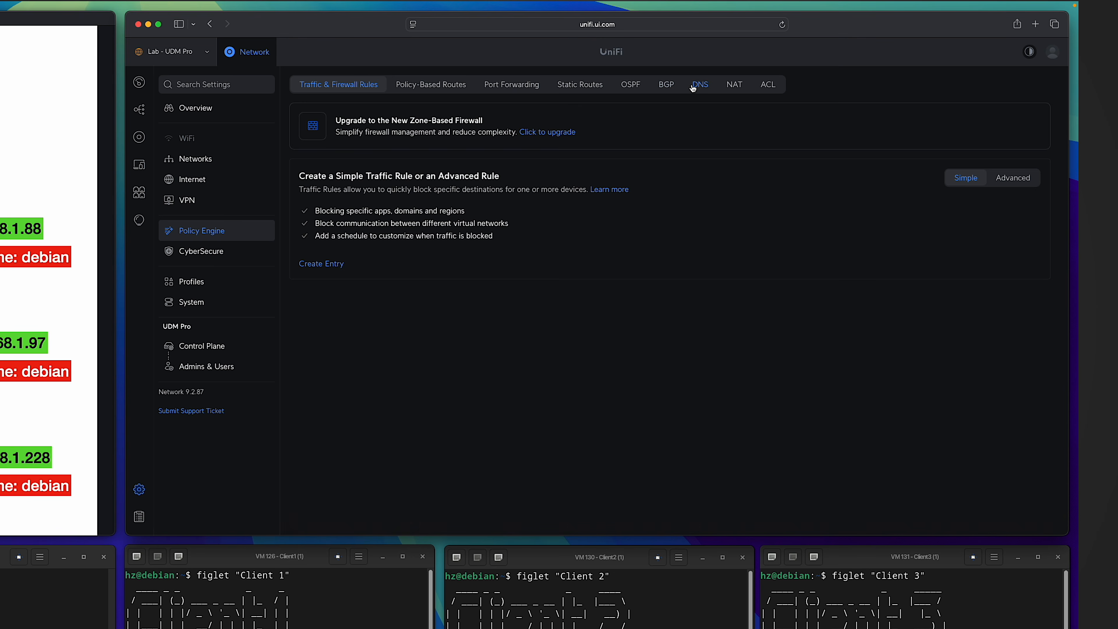
- Create a DNS entry named switch1 with its IP starting 192, and type the leases-file cat command over SSH
left_click(697, 84)
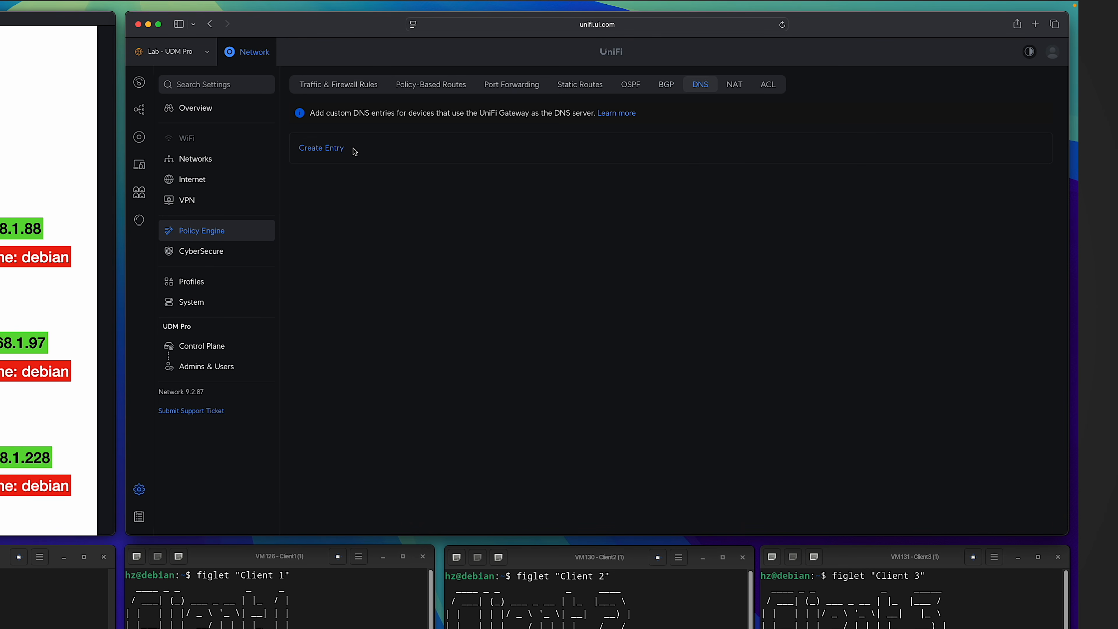
left_click(322, 149)
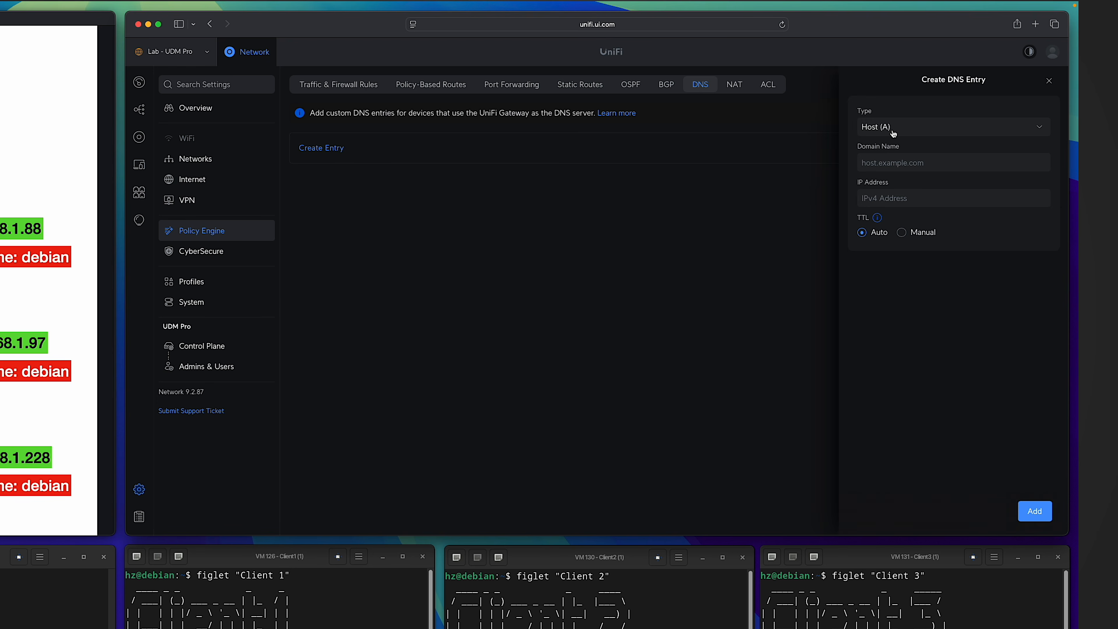
left_click(888, 161)
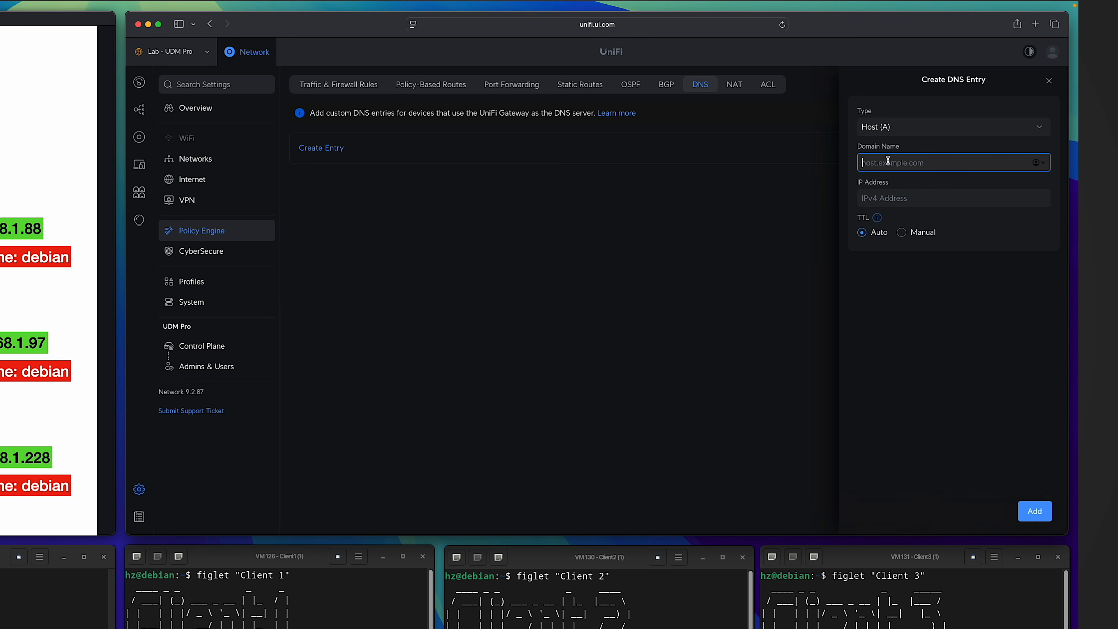
type("switch1")
left_click(910, 202)
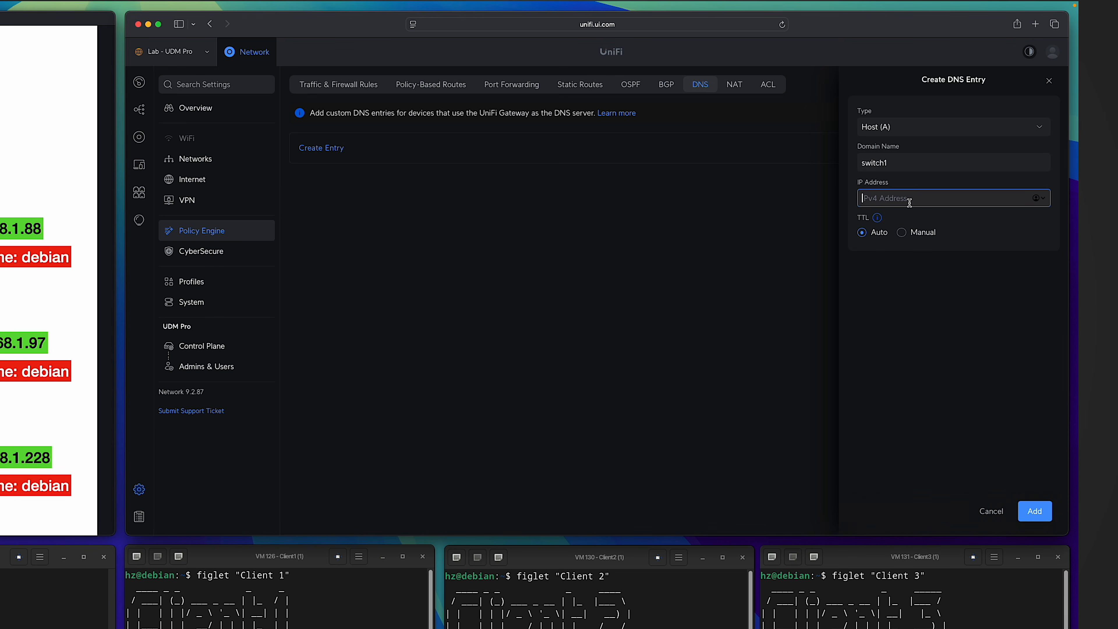
type("192")
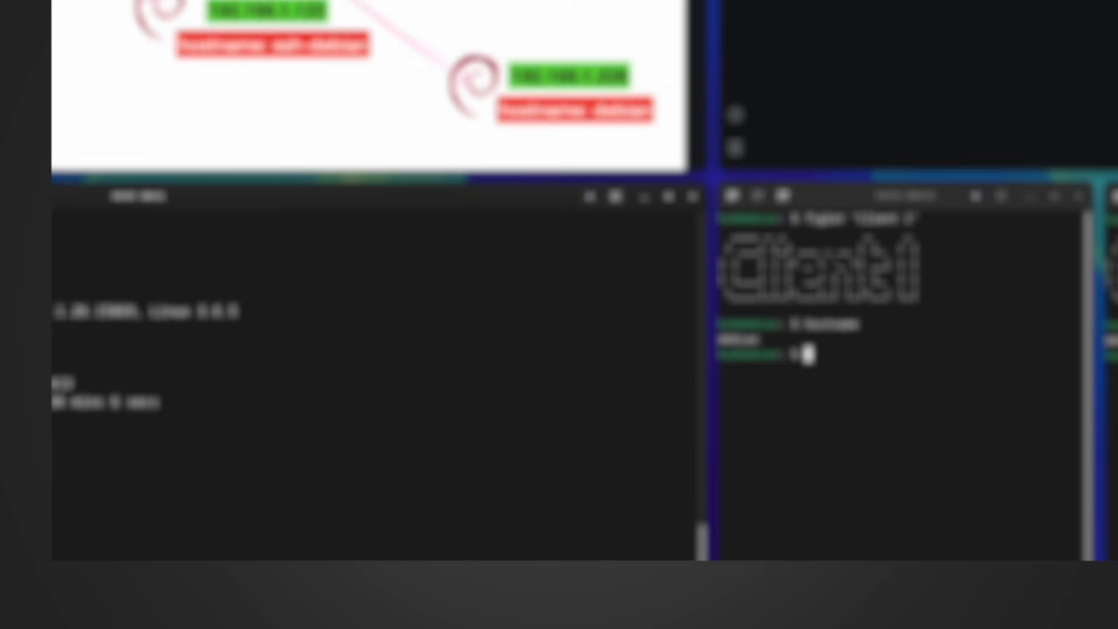
type("cat /run/dns.conf.d/hosts.d/leases")
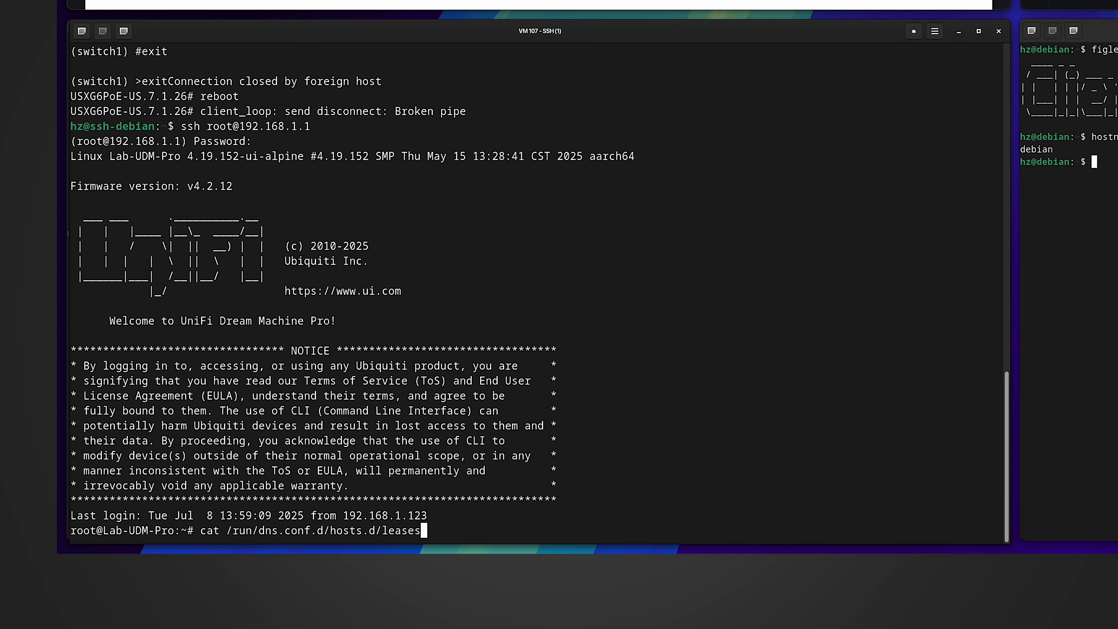
- Print the leases file, confirm 192.168.1.36 maps to switch1.localdomain, then type dig -x 192.168.1.36
key("Return")
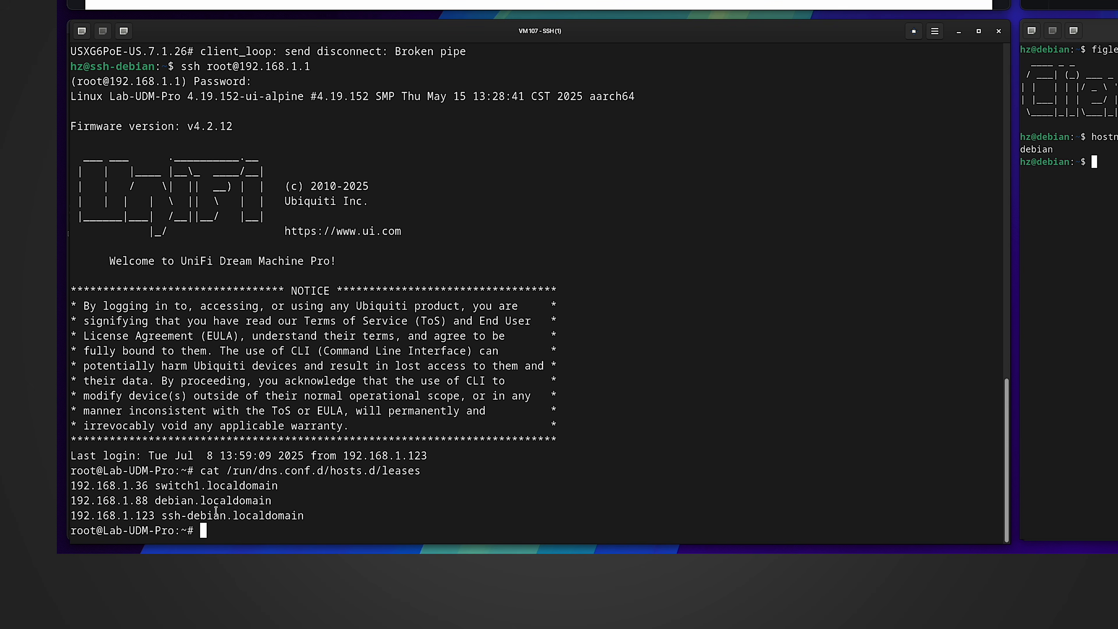
left_click_drag(218, 484, 75, 485)
left_click(144, 485)
left_click(297, 479)
type("dig -x 192.168.1.36")
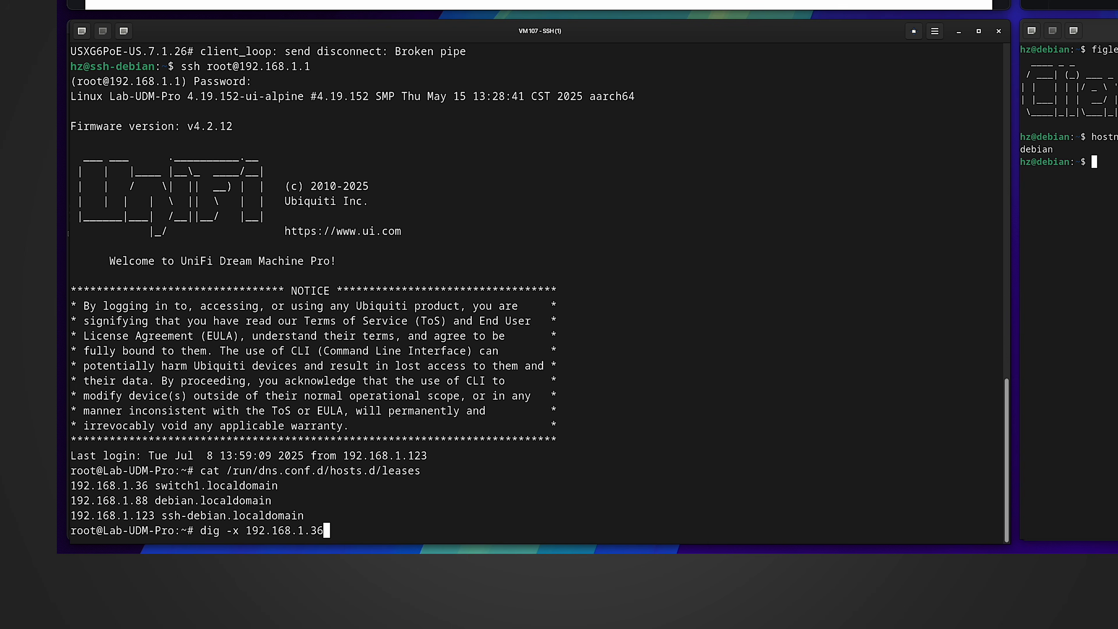
- Run dig -x 192.168.1.36 and highlight the PTR answer switch1. in the answer section
key("Return")
left_click(431, 425)
left_click_drag(430, 425, 72, 426)
left_click(419, 426)
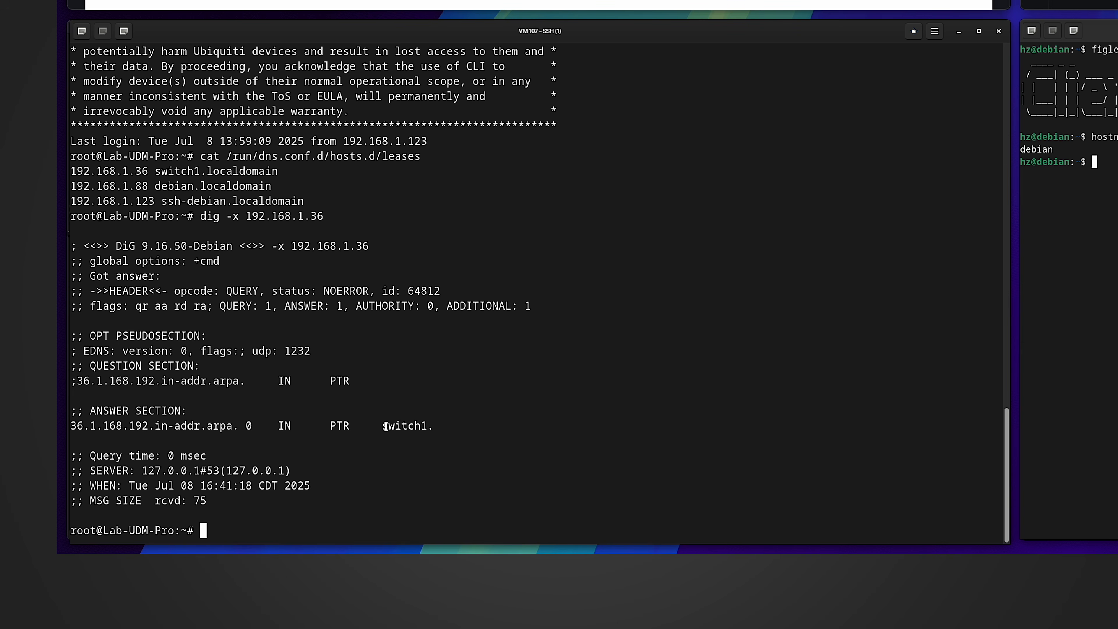
left_click_drag(382, 426, 436, 426)
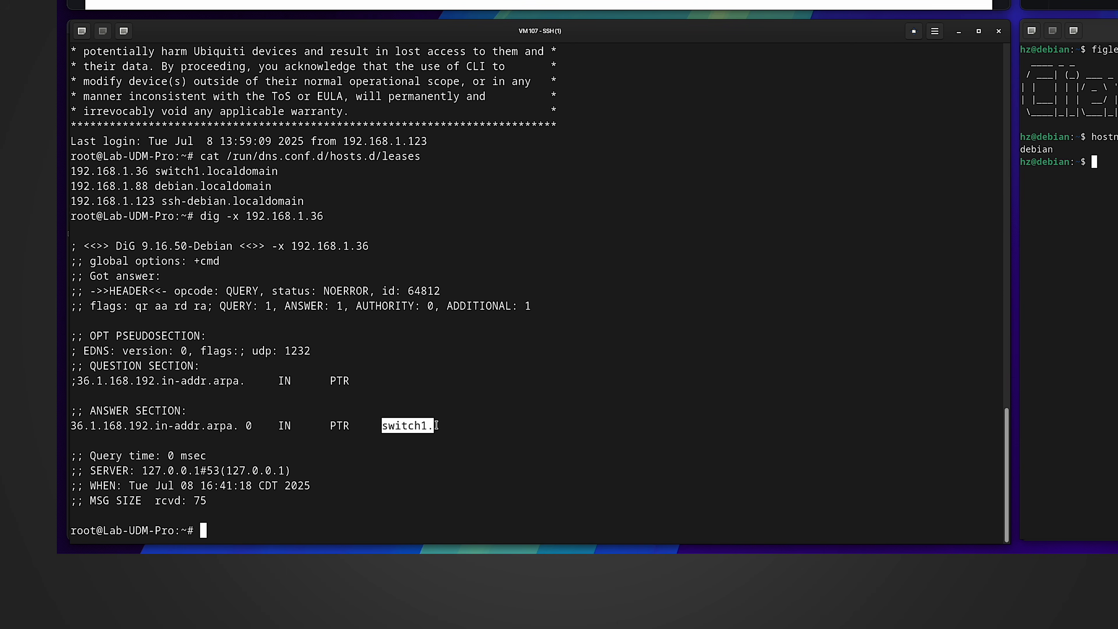
left_click(438, 426)
left_click_drag(436, 425, 380, 427)
left_click(395, 433)
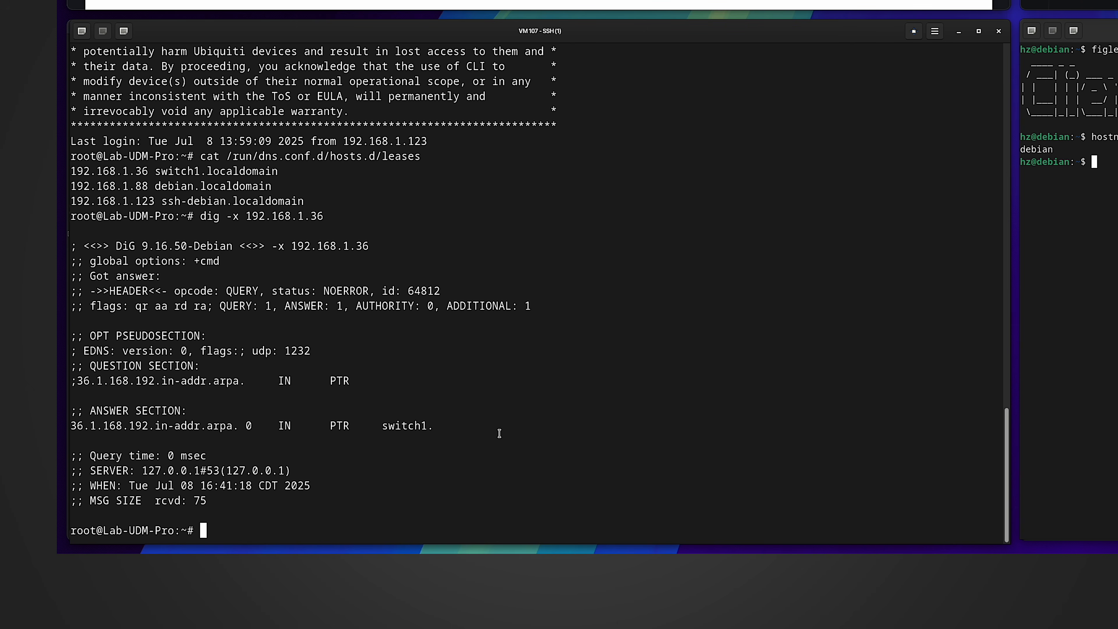
- Run dig switch1 and highlight the resolved address 192.168.1.36
type("dig switch1")
key("Return")
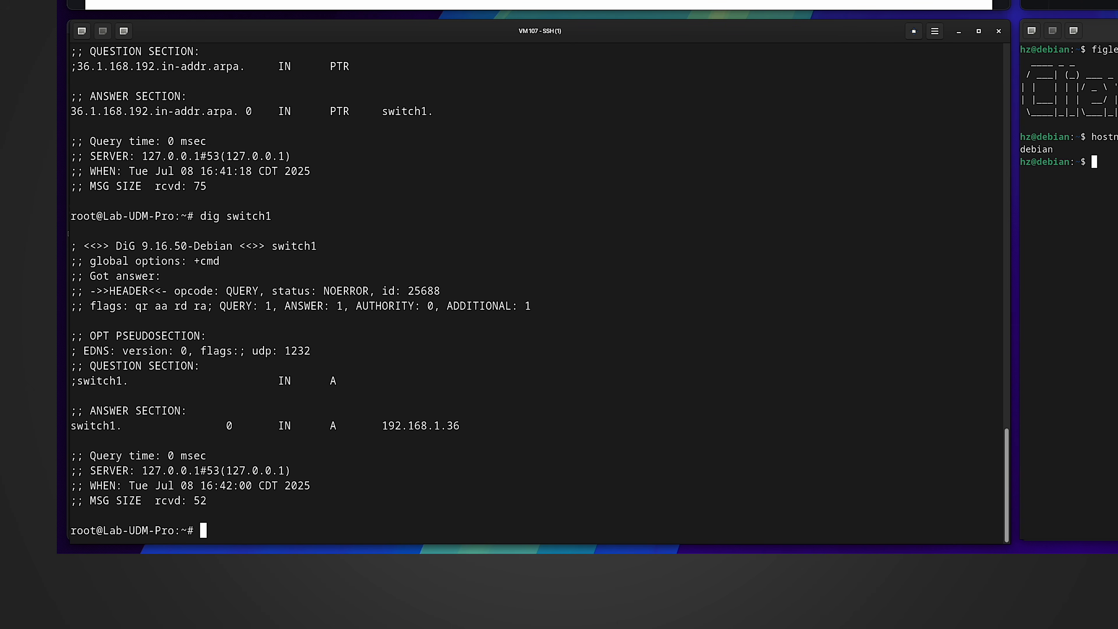
left_click_drag(383, 425, 469, 424)
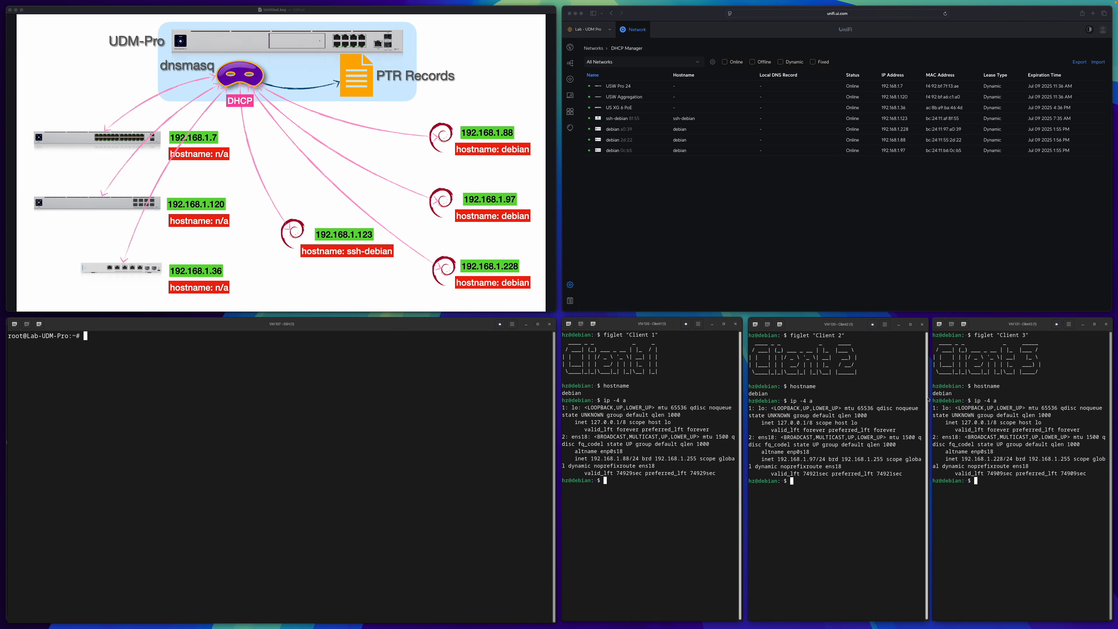
- Run dig -x for 192.168.1.97, then edit the command to check 192.168.1.228
left_click(248, 367)
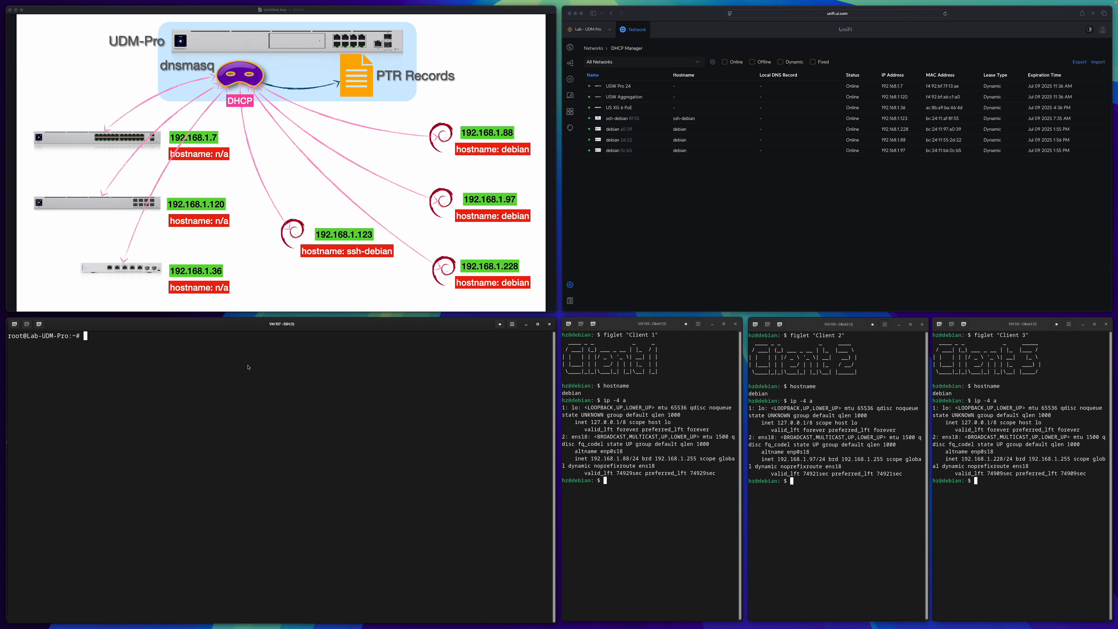
type("dig -x")
type("192.168.1.97")
key("Return")
key("Up")
key("BackSpace")
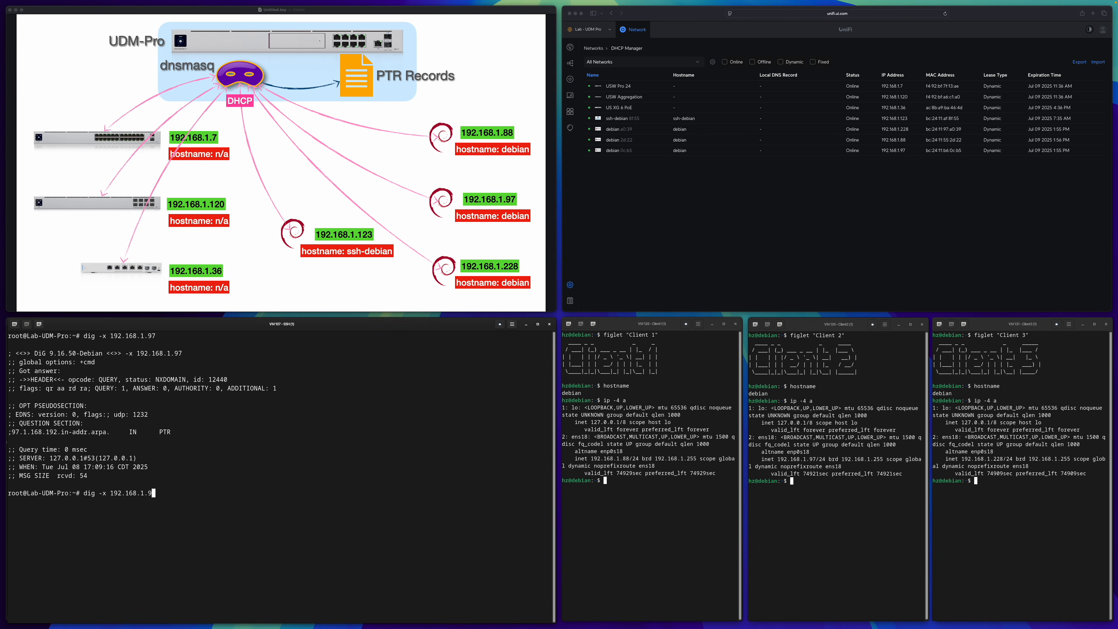
key("BackSpace")
type("228")
key("Return")
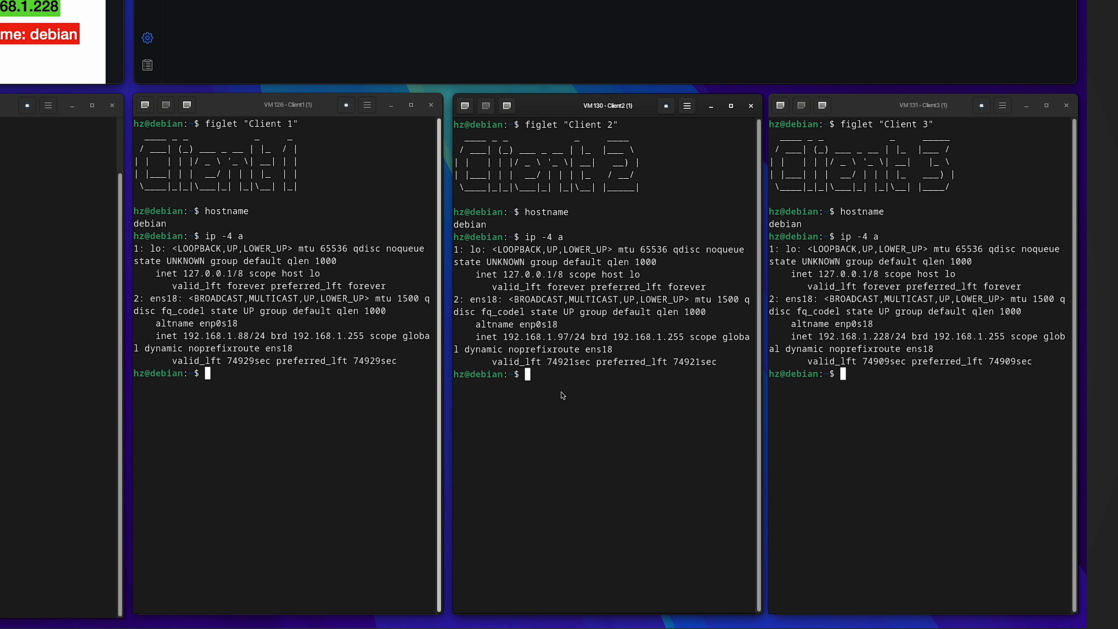
- Change debian to debian-2 in /etc/hostname with sudo vi and save it
type("sudo vi /etc/hostname")
key("Return")
key("Return")
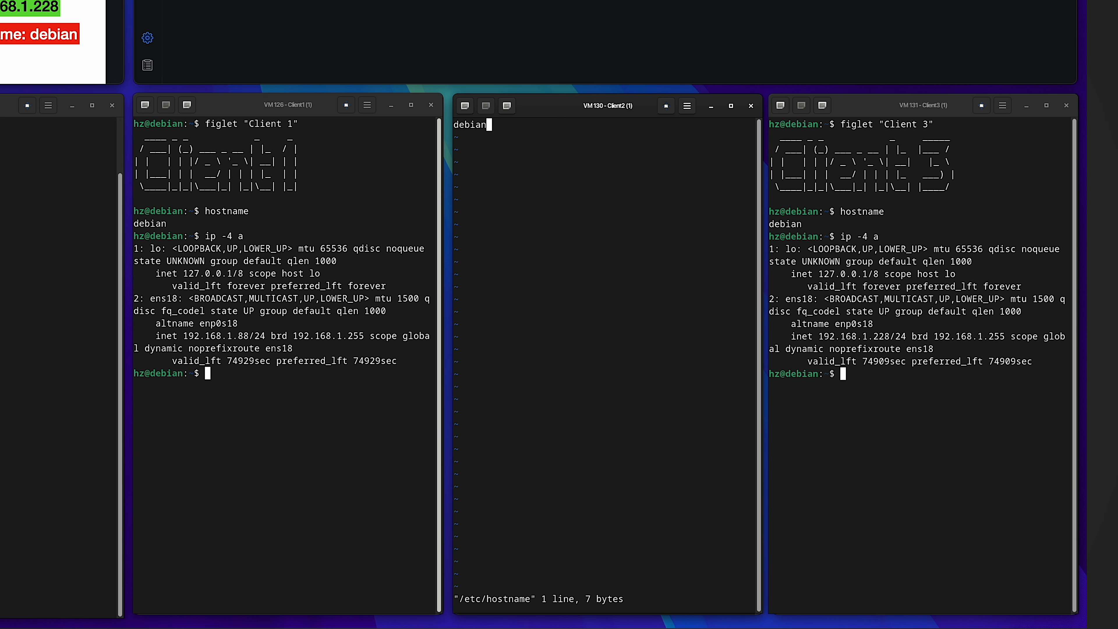
type("-2")
key("Escape")
type(":wq")
- Rename debian to debian-2 in /etc/hosts, save, and confirm hostname reports debian-2
key("Return")
key("Up")
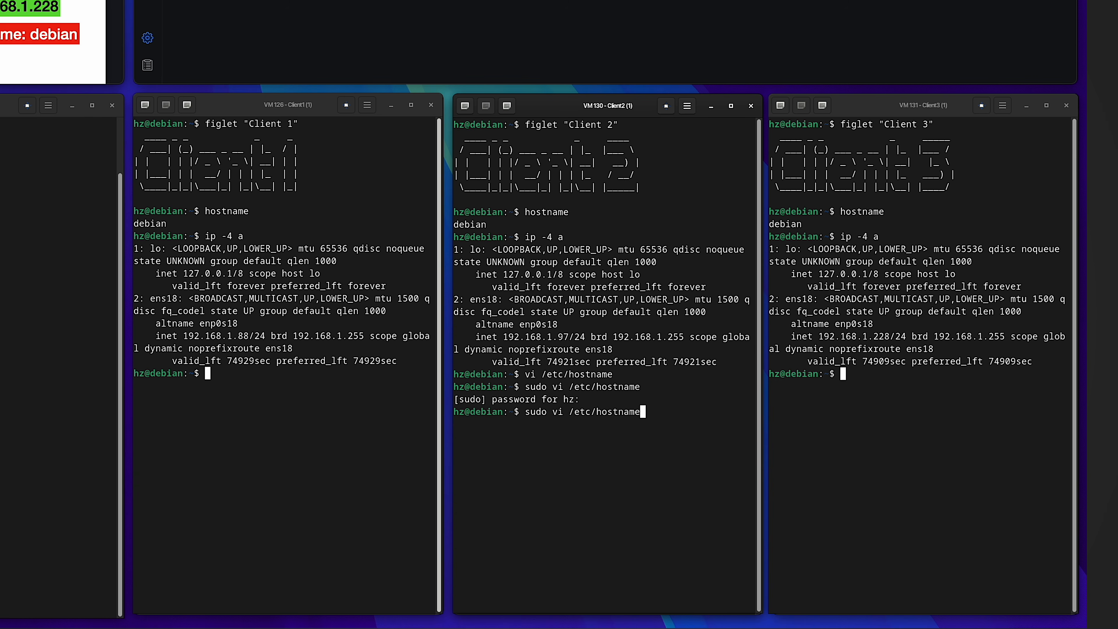
key("BackSpace")
key("BackSpace")
key("BackSpace")
key("BackSpace")
type("s")
key("Return")
key("Right")
key("Right")
key("Right")
key("Right")
key("Right")
key("Right")
key("Right")
key("Right")
key("Right")
key("Right")
key("Right")
key("Right")
key("Right")
key("Right")
key("Right")
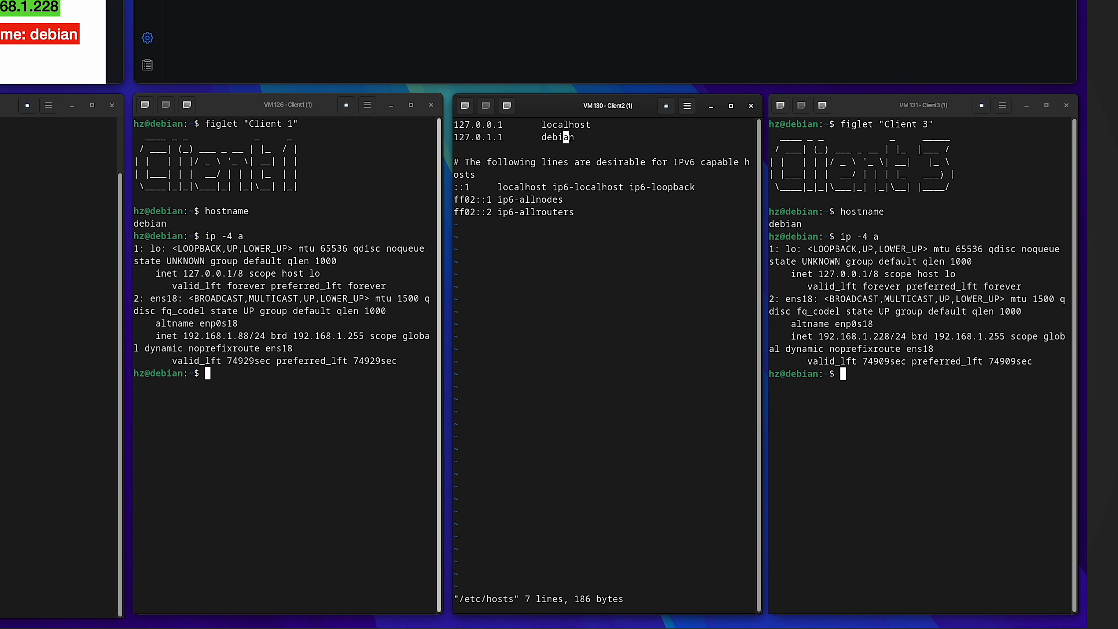
type("a-2")
key("Escape")
key("Down")
key("Down")
key("Down")
key("Down")
key("Down")
key("shift+z")
key("shift+z")
type("s")
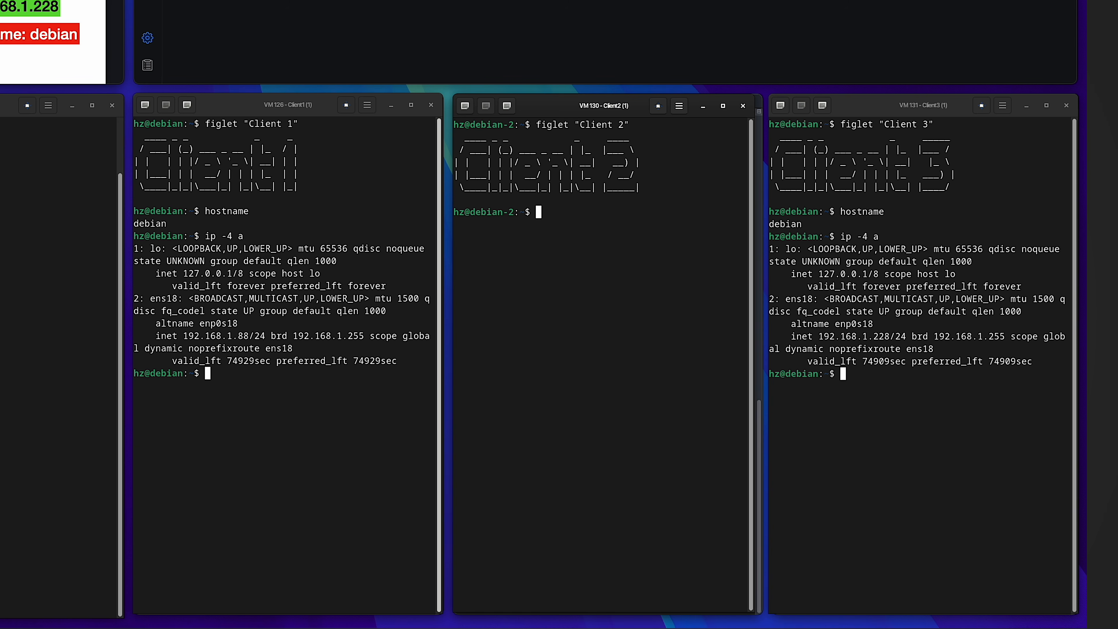
type("hostname")
key("Return")
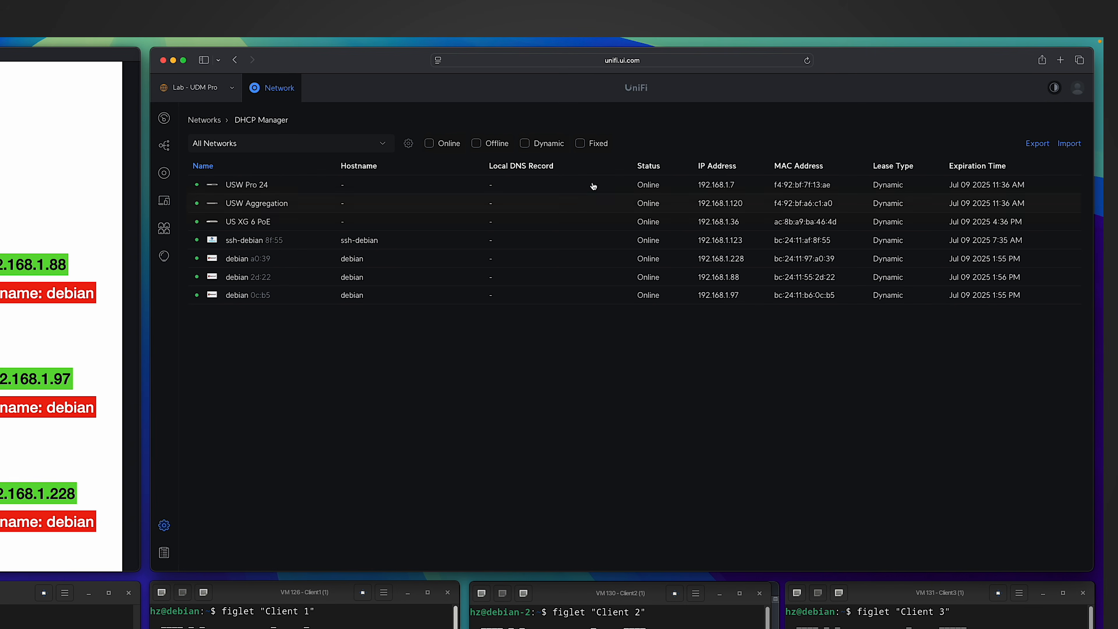
- Reload the DHCP Manager list and rerun dig -x 192.168.1.97, getting debian-2.localdomain
left_click(807, 60)
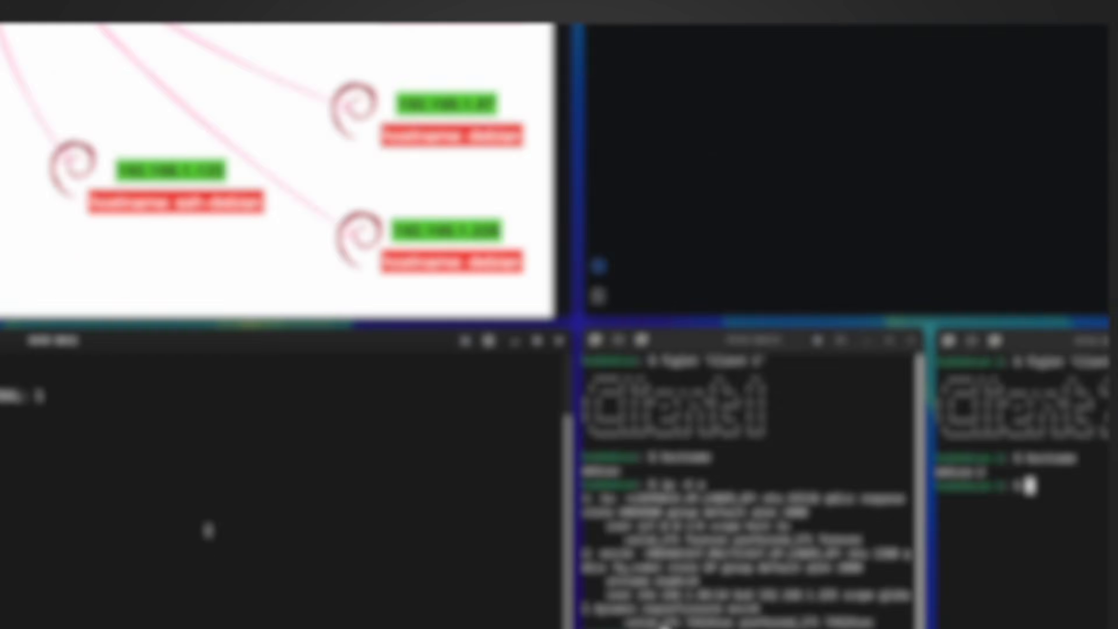
key("Up")
key("Up")
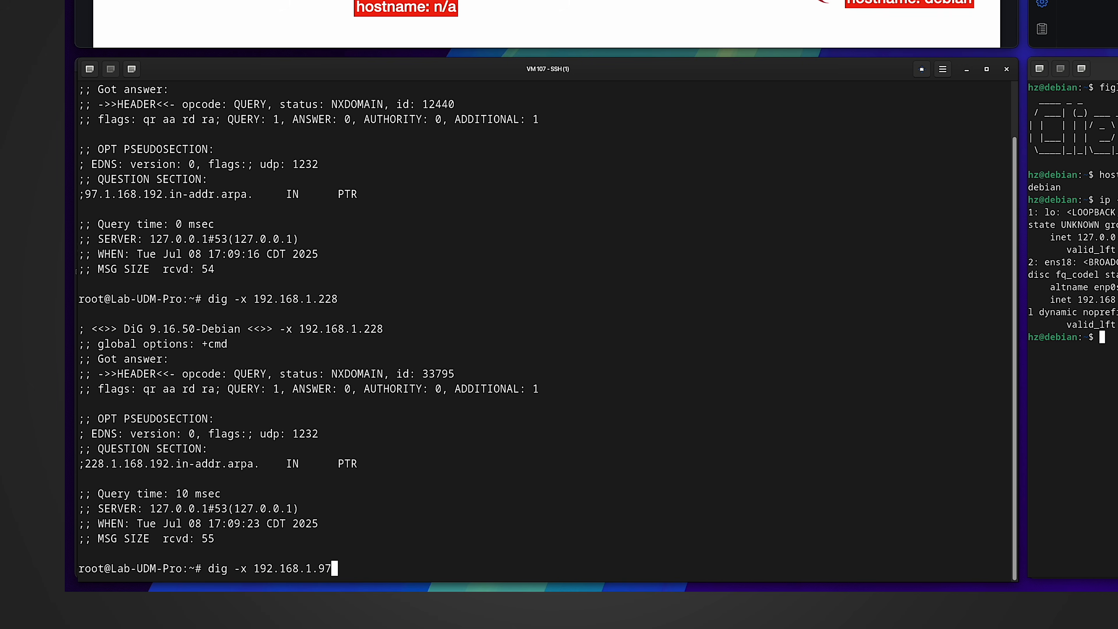
key("Return")
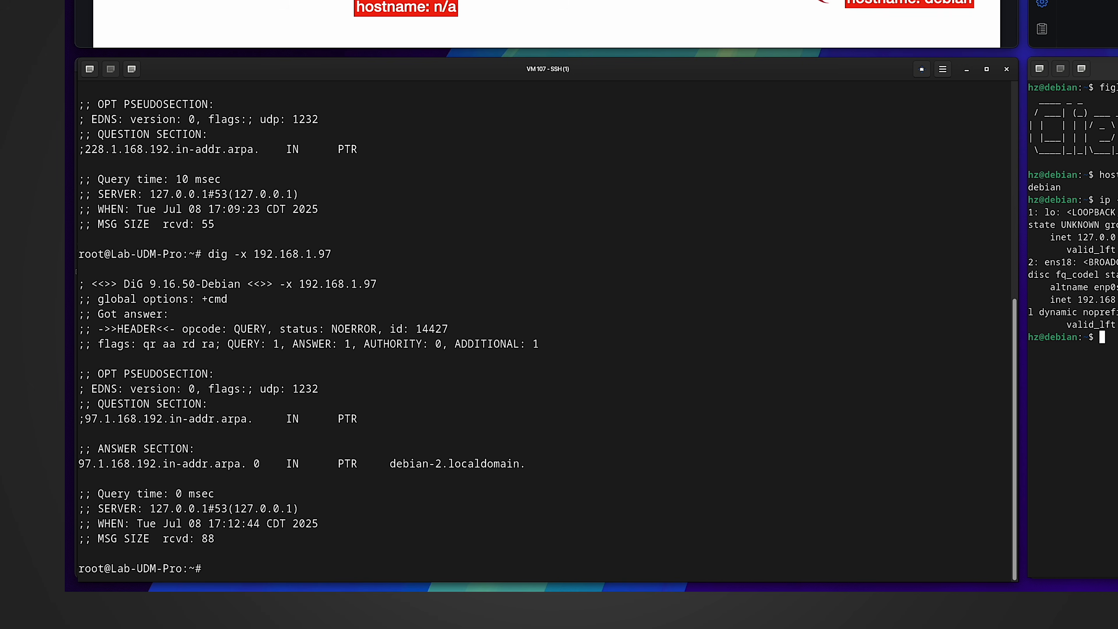
left_click_drag(390, 463, 439, 465)
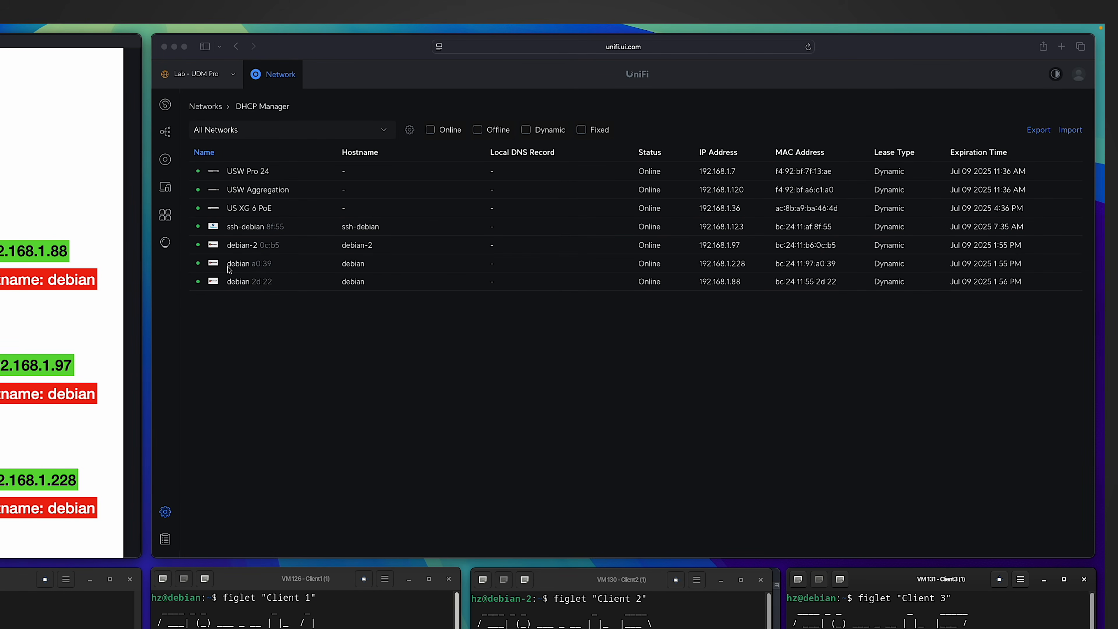
- Give client debian a0:39 a fixed IP and local DNS record debian-3.localdomain, then apply
left_click(229, 265)
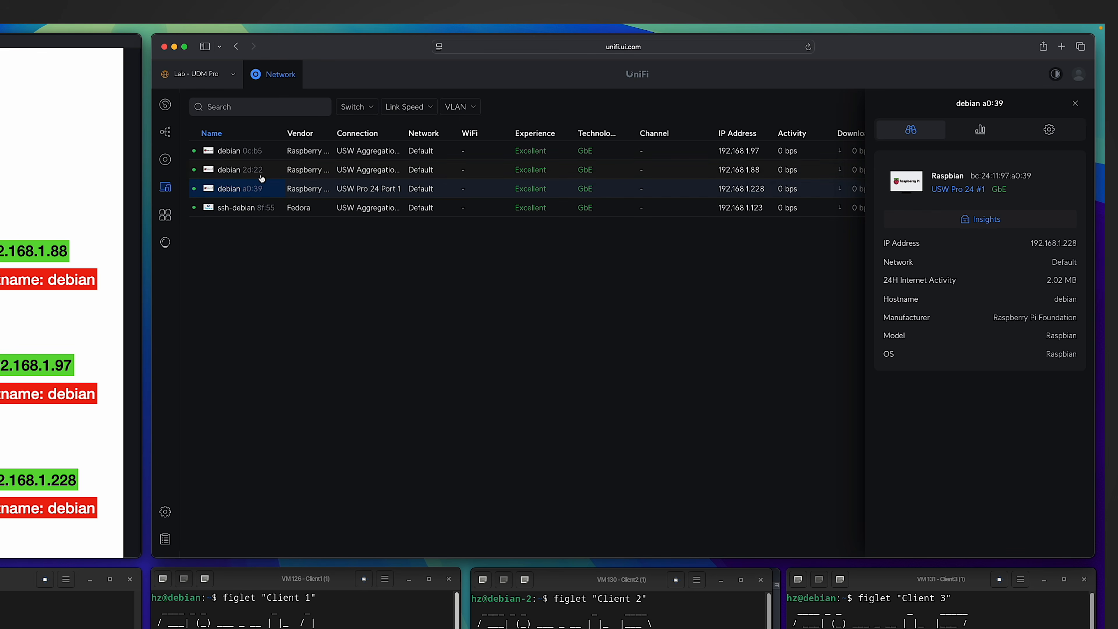
left_click(1052, 135)
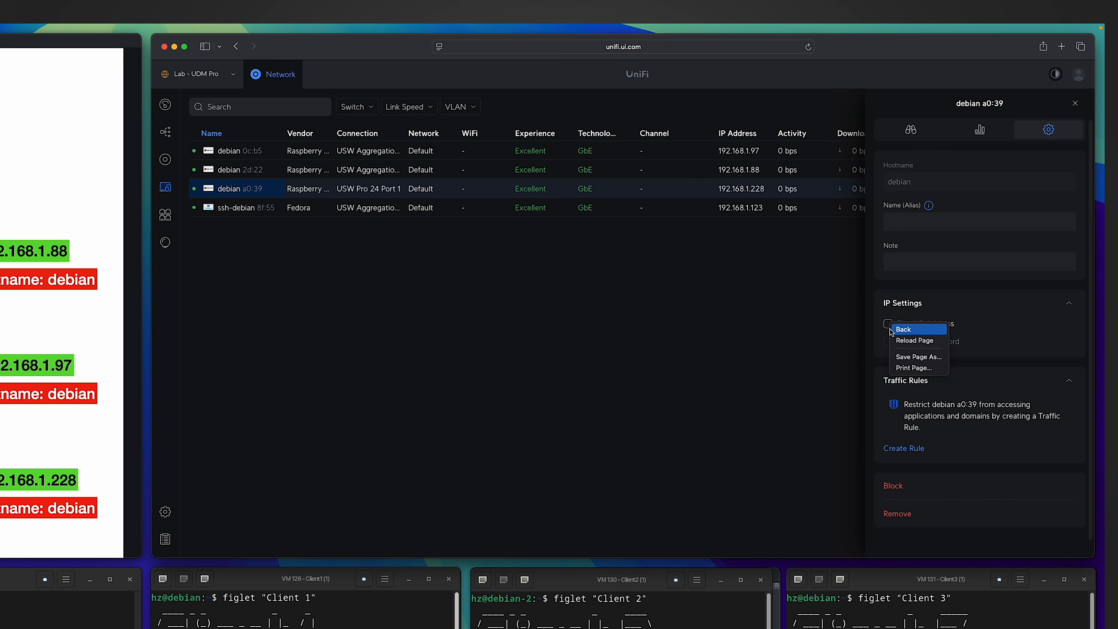
left_click(887, 324)
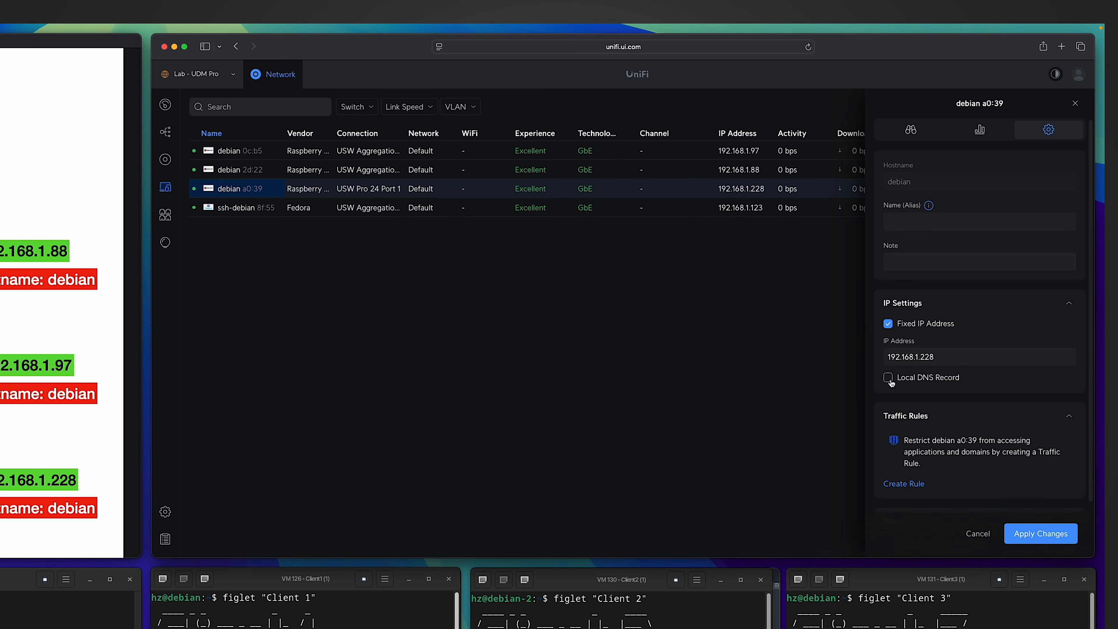
left_click(889, 378)
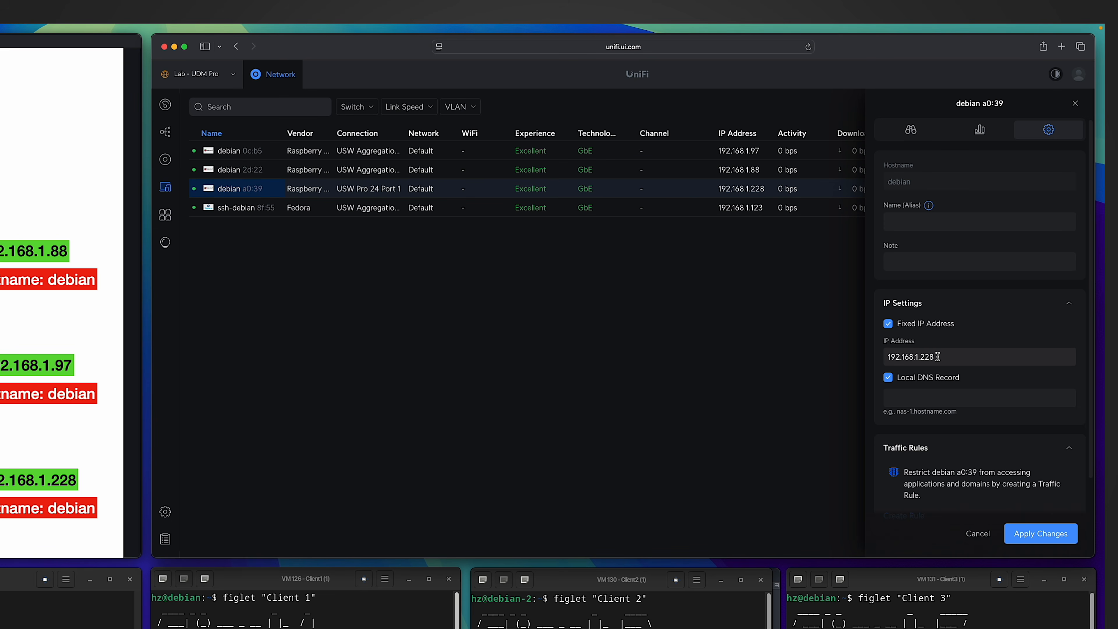
left_click(941, 402)
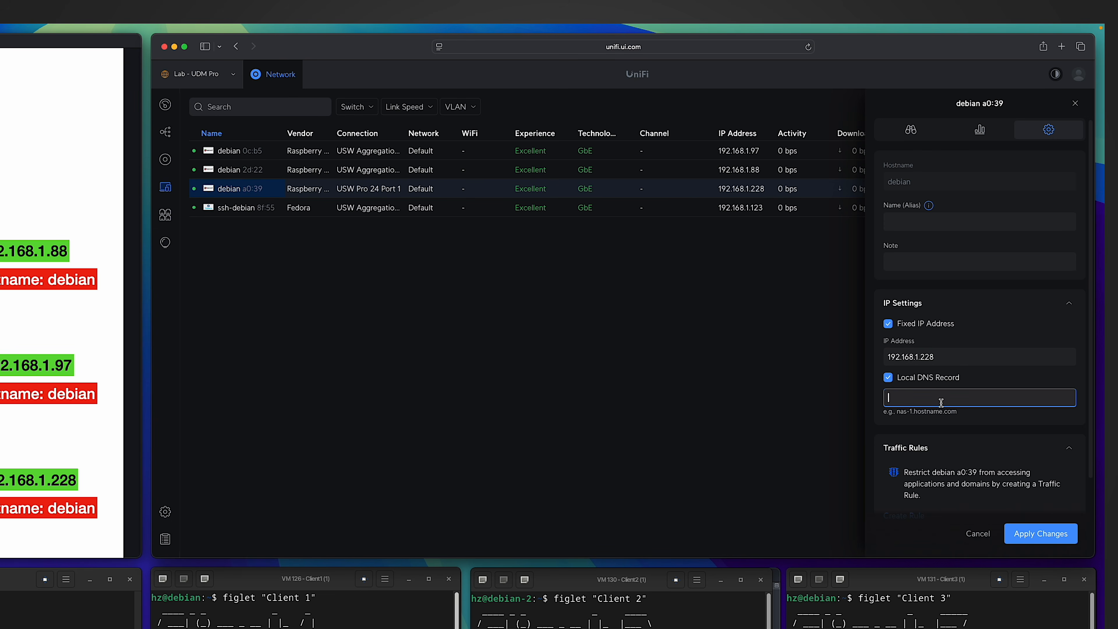
type("debia")
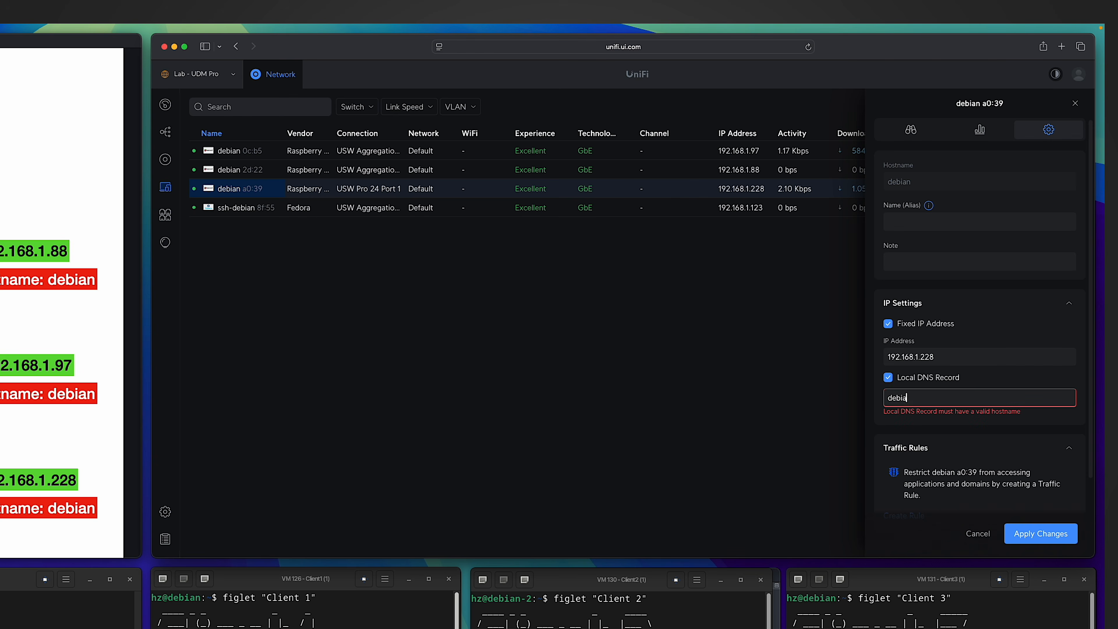
type("n-3.localdomain")
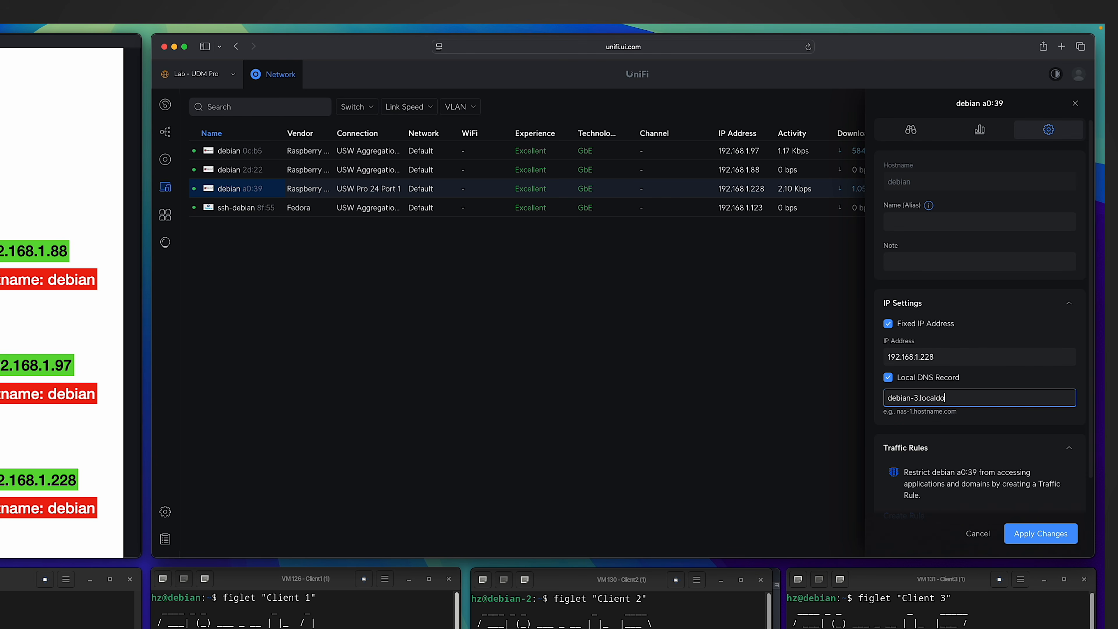
left_click(1033, 533)
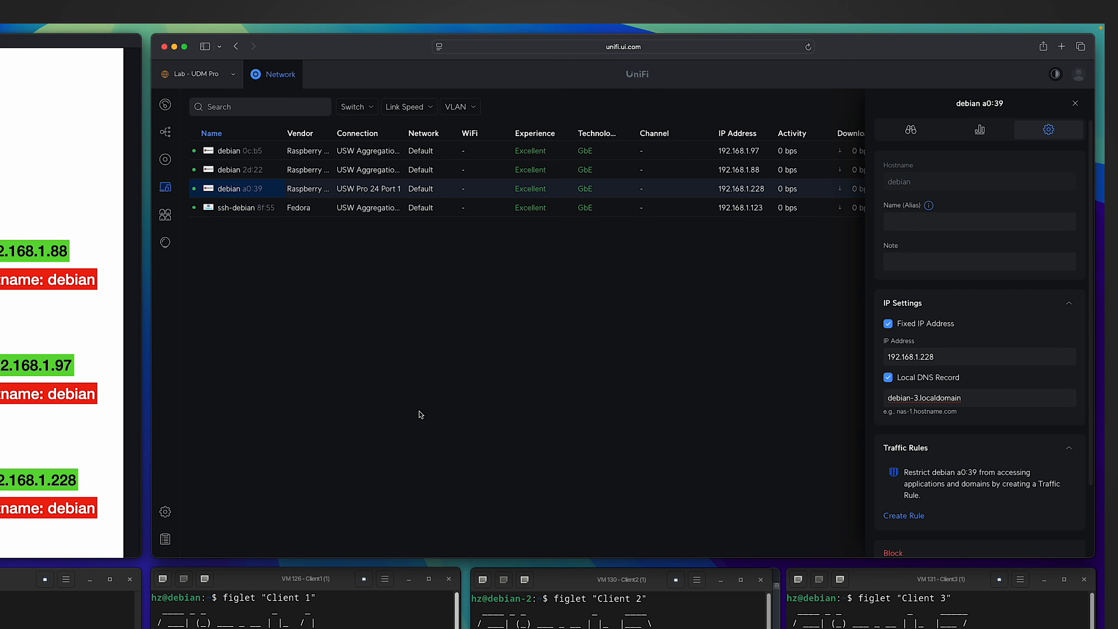
left_click(165, 511)
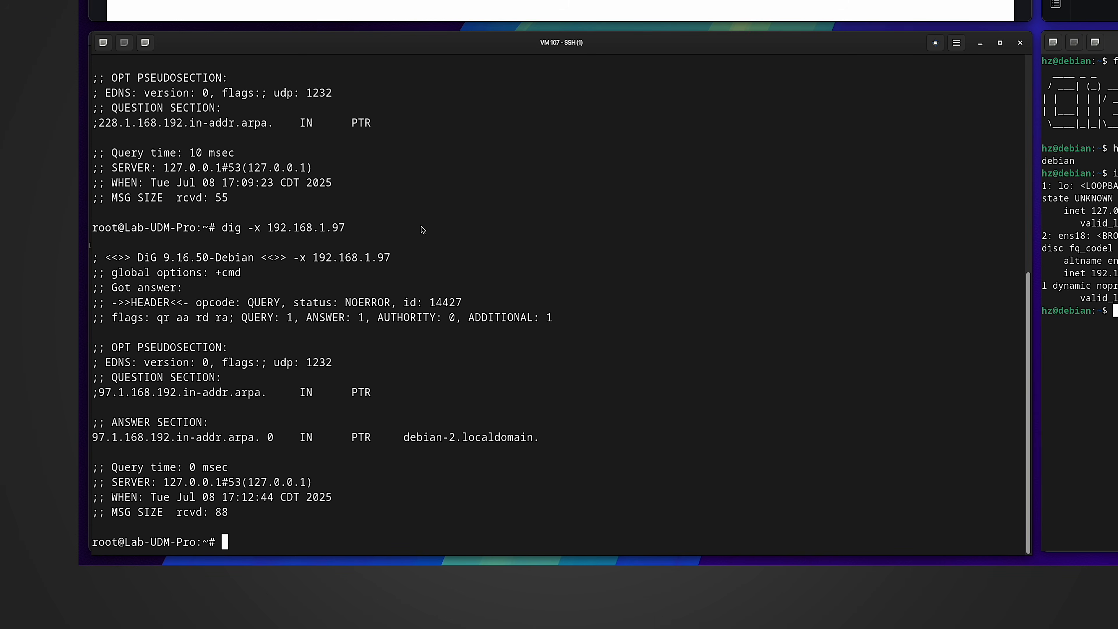
- Run dig -x 192.168.1.228 (debian-3.localdomain), then dig debian-3 (192.168.1.228)
key("Up")
key("BackSpace")
key("BackSpace")
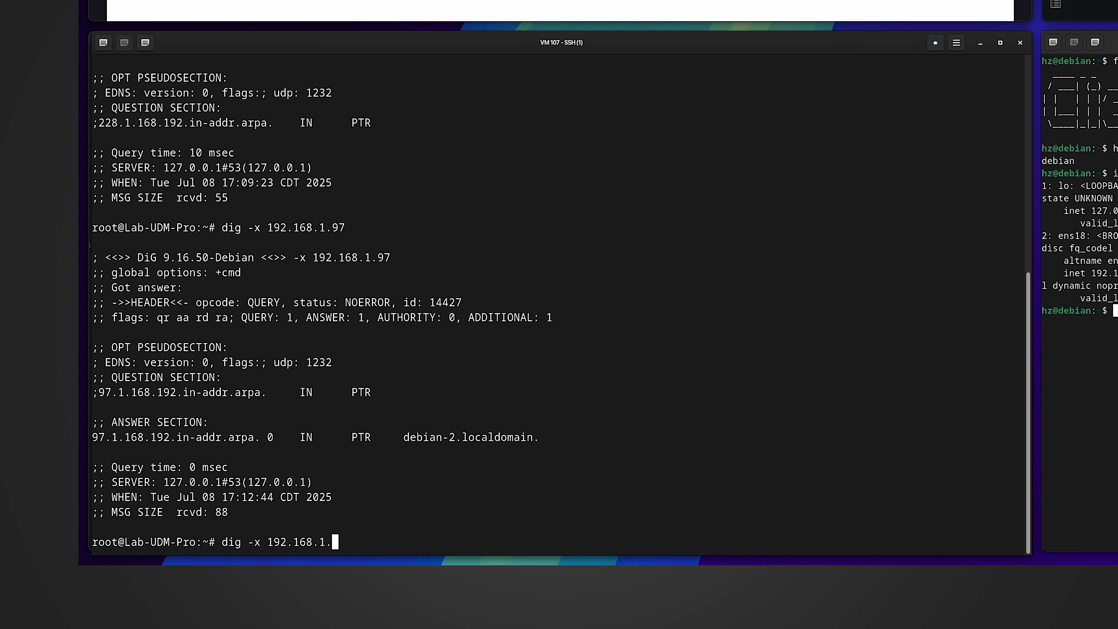
type("228")
key("Return")
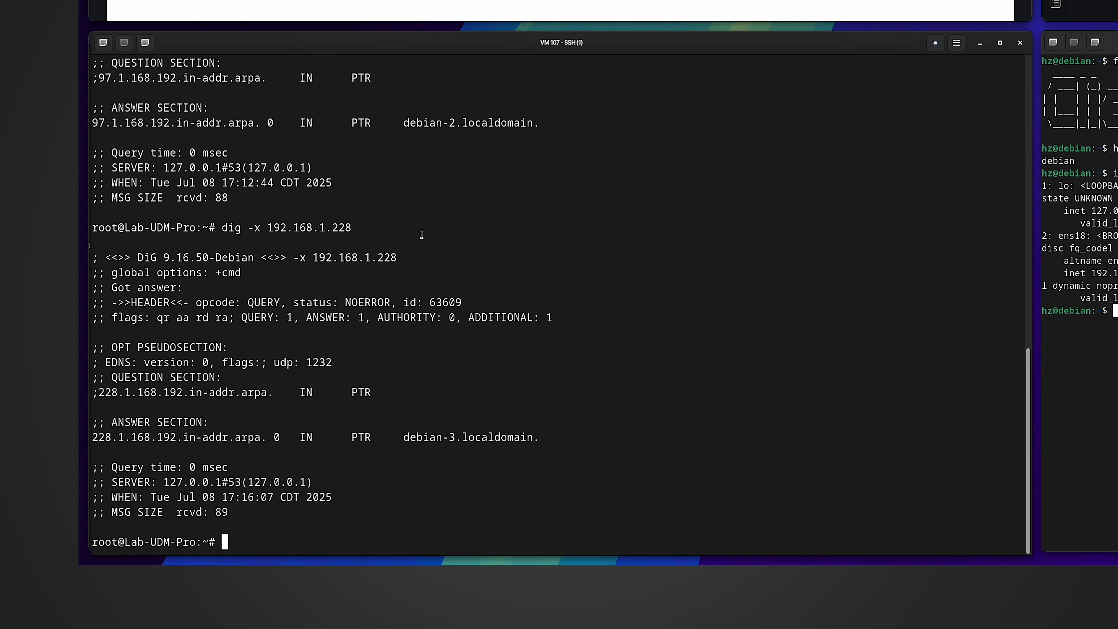
left_click_drag(542, 437, 105, 436)
type("dig debian-3")
key("Return")
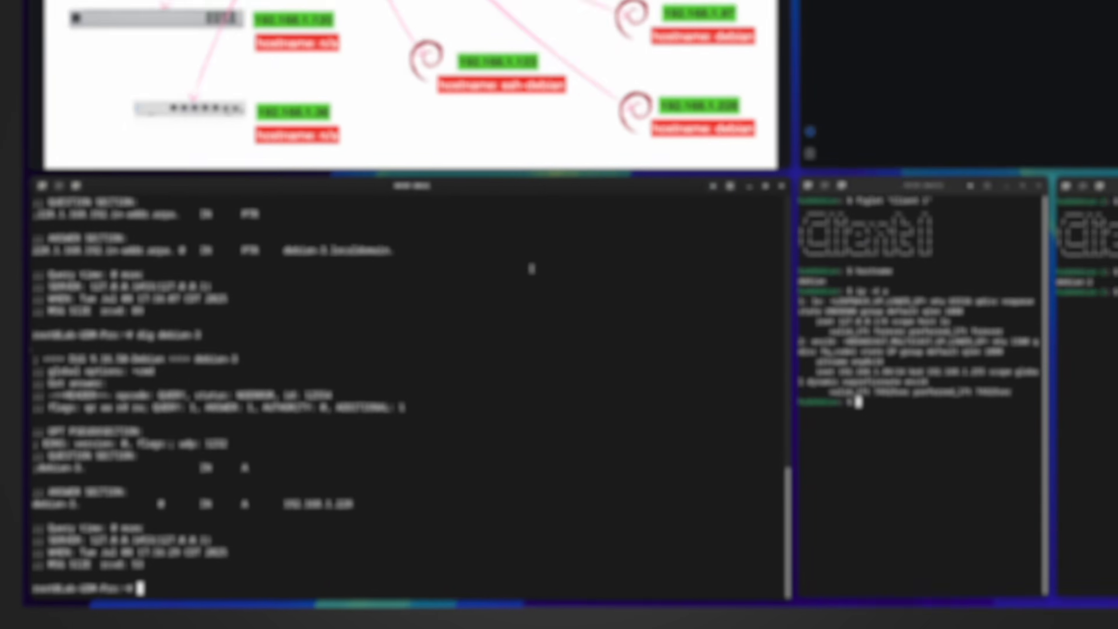
- Print the leases file and highlight the debian-2 (192.168.1.97) and debian-3 (192.168.1.228) lines
type("cat /run/dns.conf.d/hosts.d/leases")
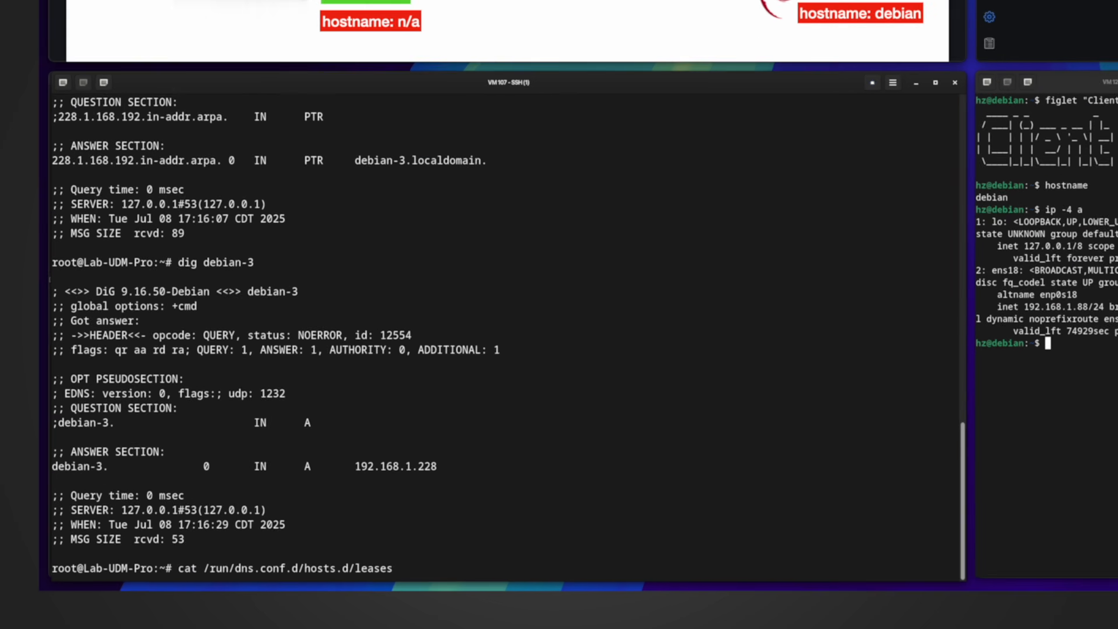
key("Return")
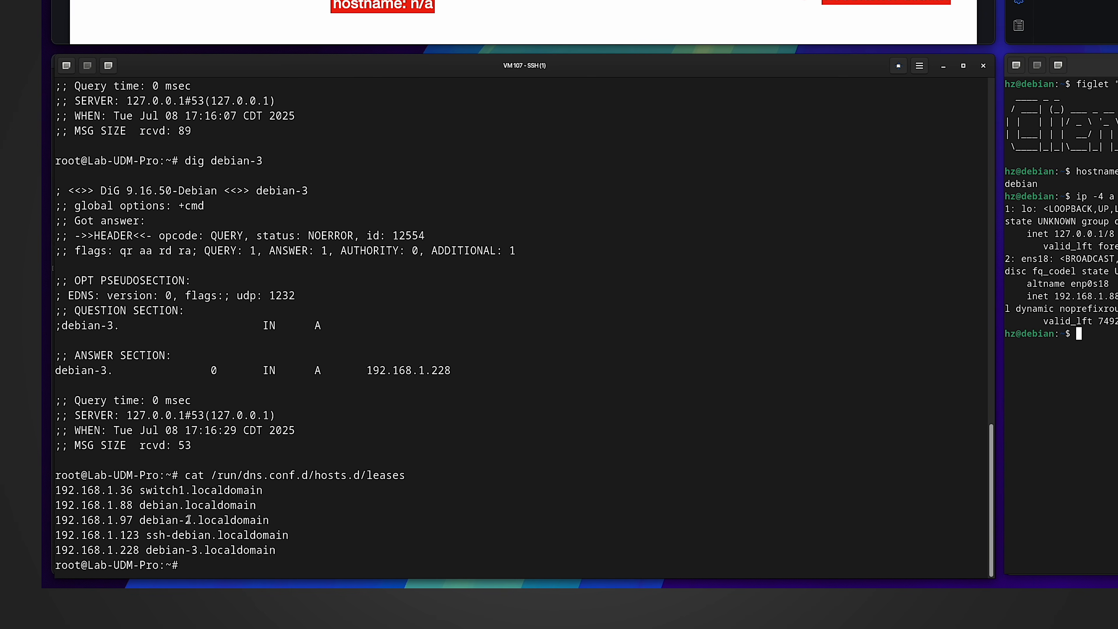
left_click_drag(192, 518, 140, 520)
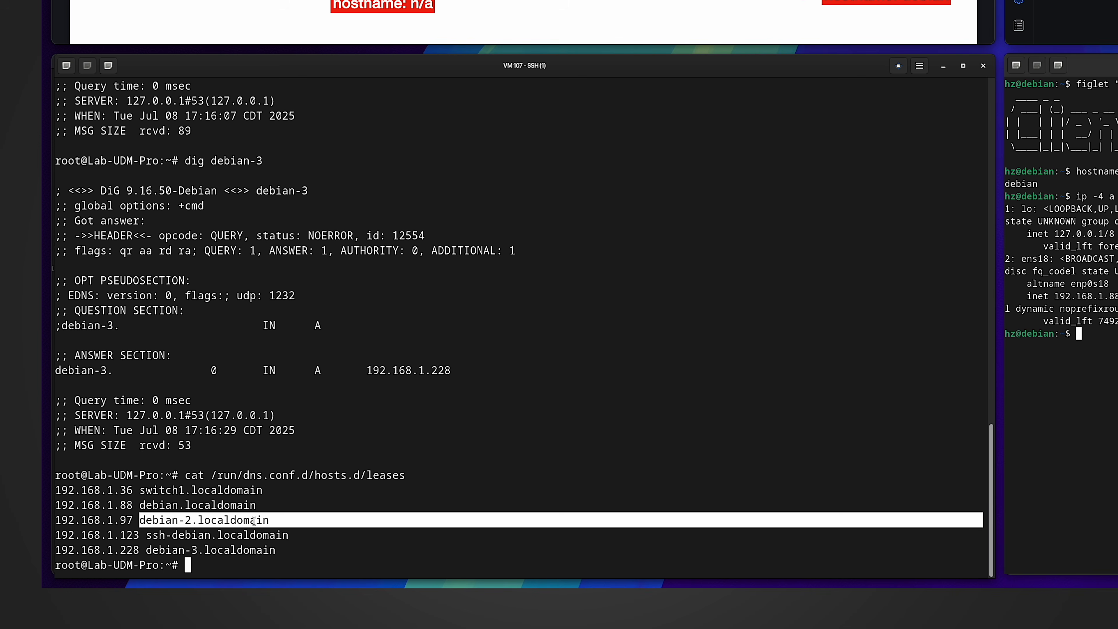
left_click_drag(274, 520, 58, 521)
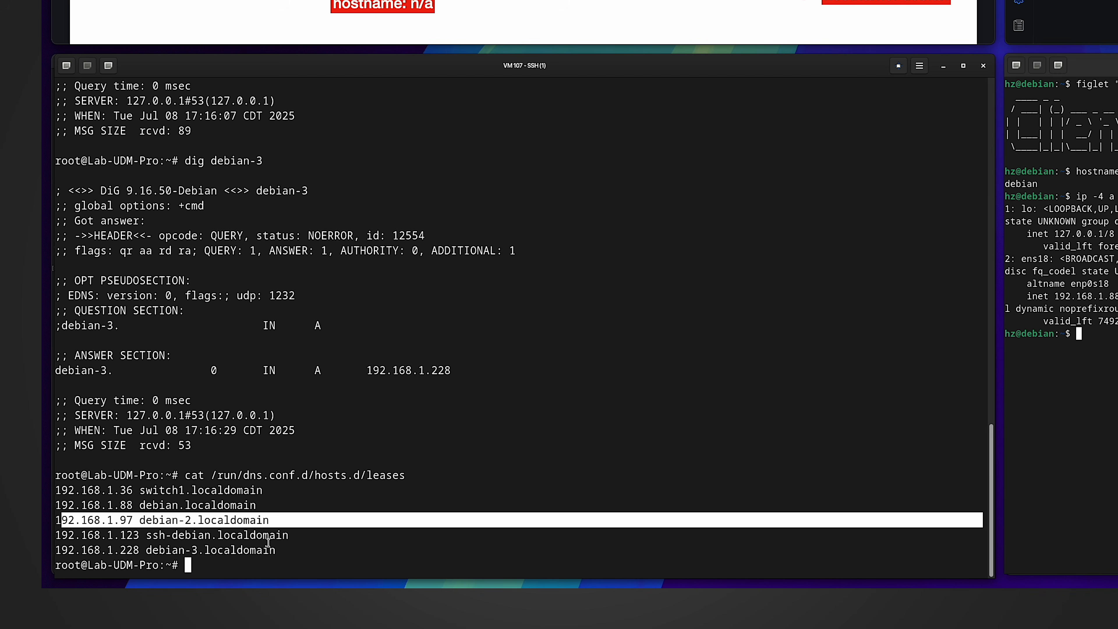
left_click_drag(268, 543, 165, 549)
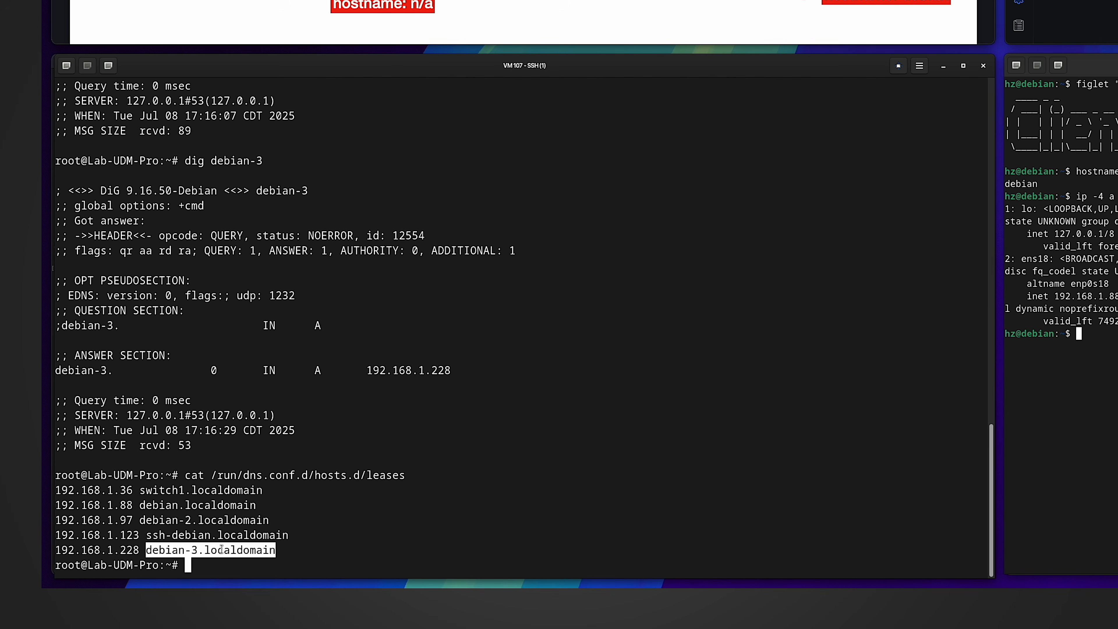